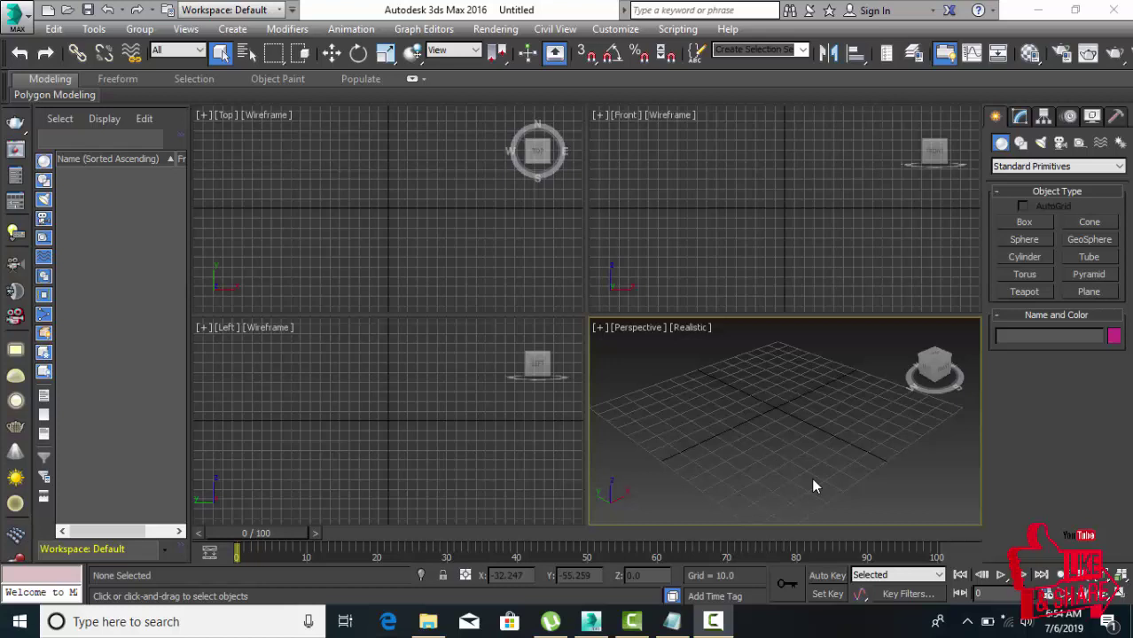
# Make the Front, Left and then Perspective viewports active in turn
pyautogui.click(775, 393)
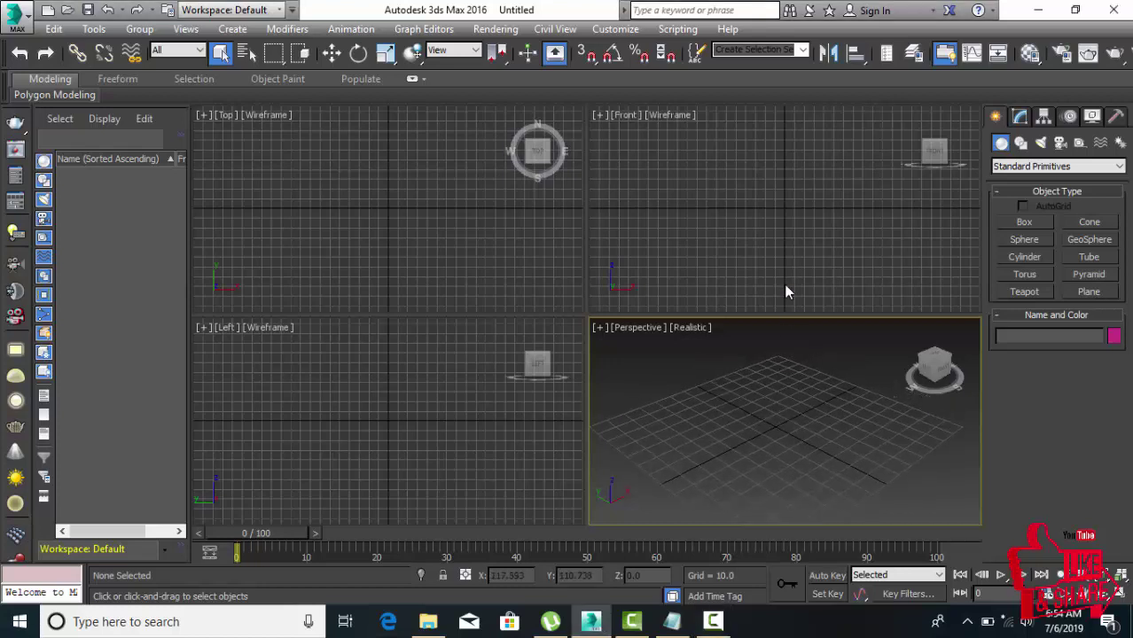
pyautogui.click(783, 259)
pyautogui.click(431, 261)
pyautogui.click(396, 457)
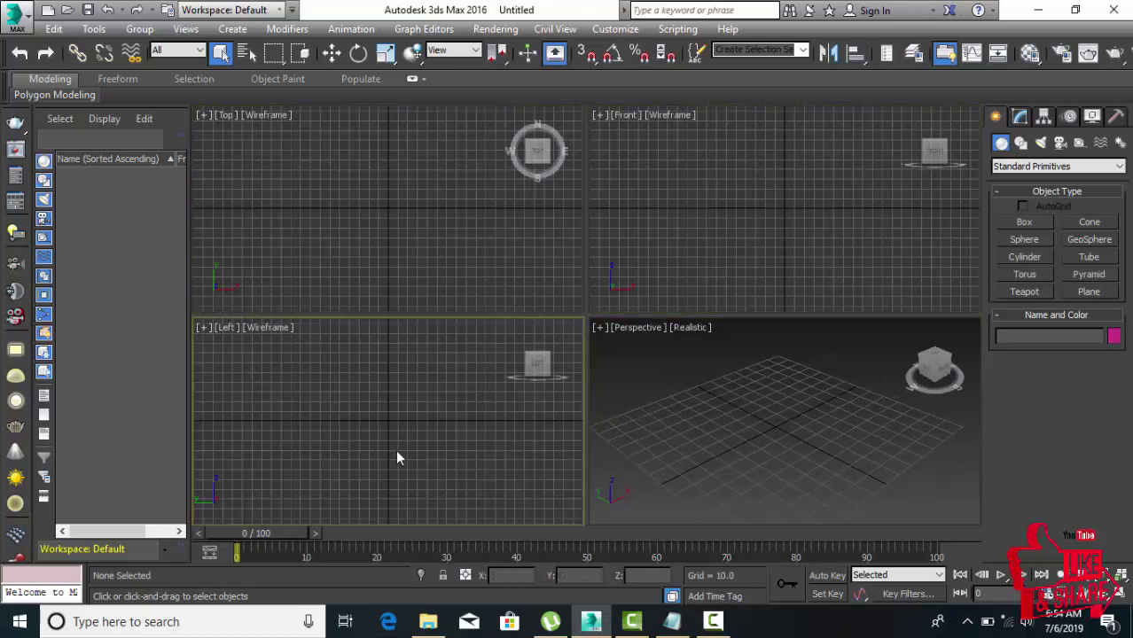
pyautogui.click(742, 445)
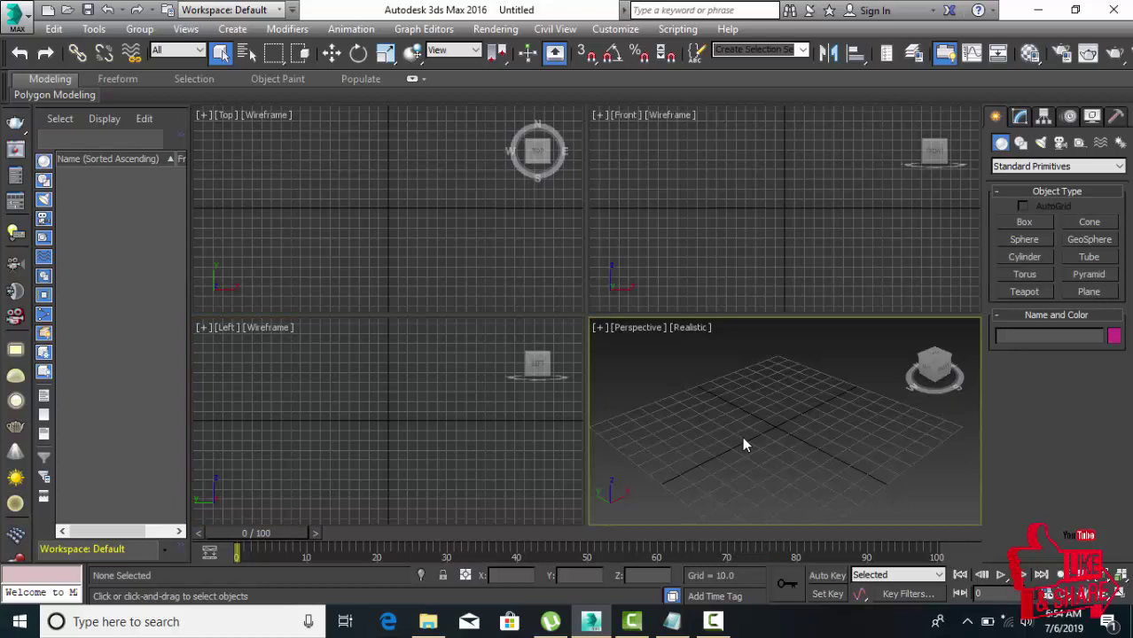
# Show the Home Grid settings: spacing 10.0, major lines every 10, extent 7
pyautogui.rightClick(580, 57)
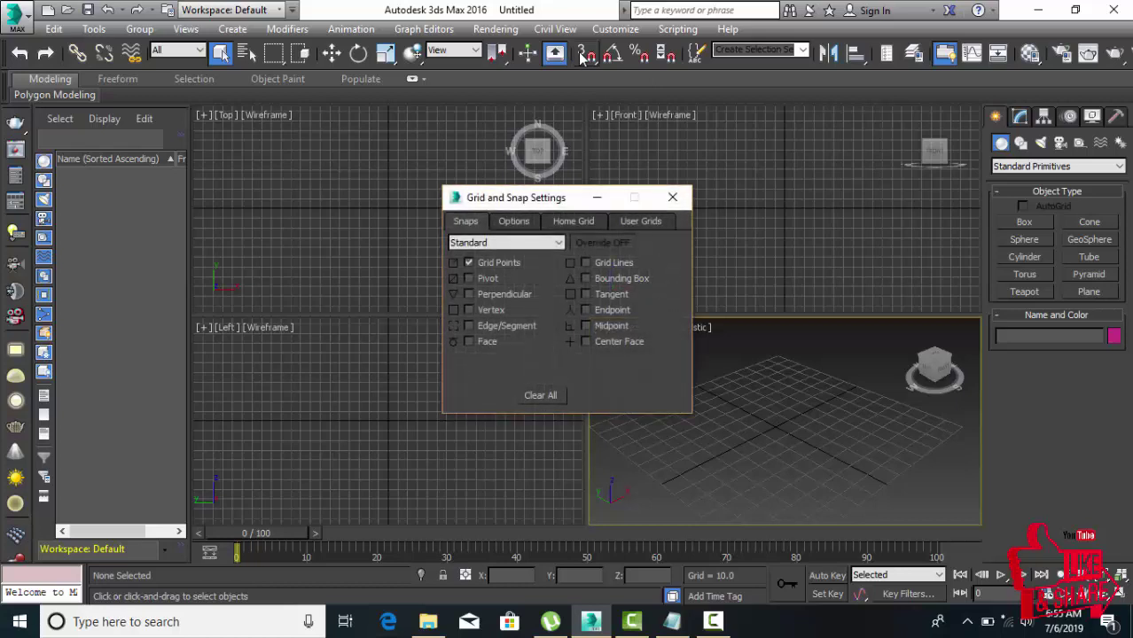
pyautogui.click(581, 221)
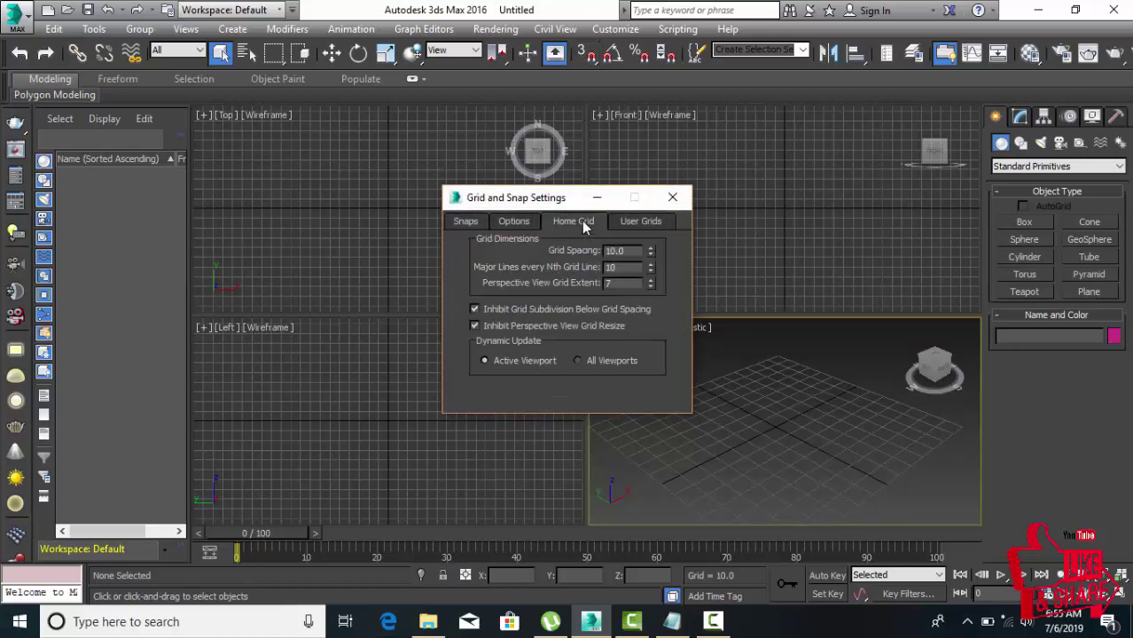
pyautogui.moveTo(542, 200); pyautogui.dragTo(429, 146)
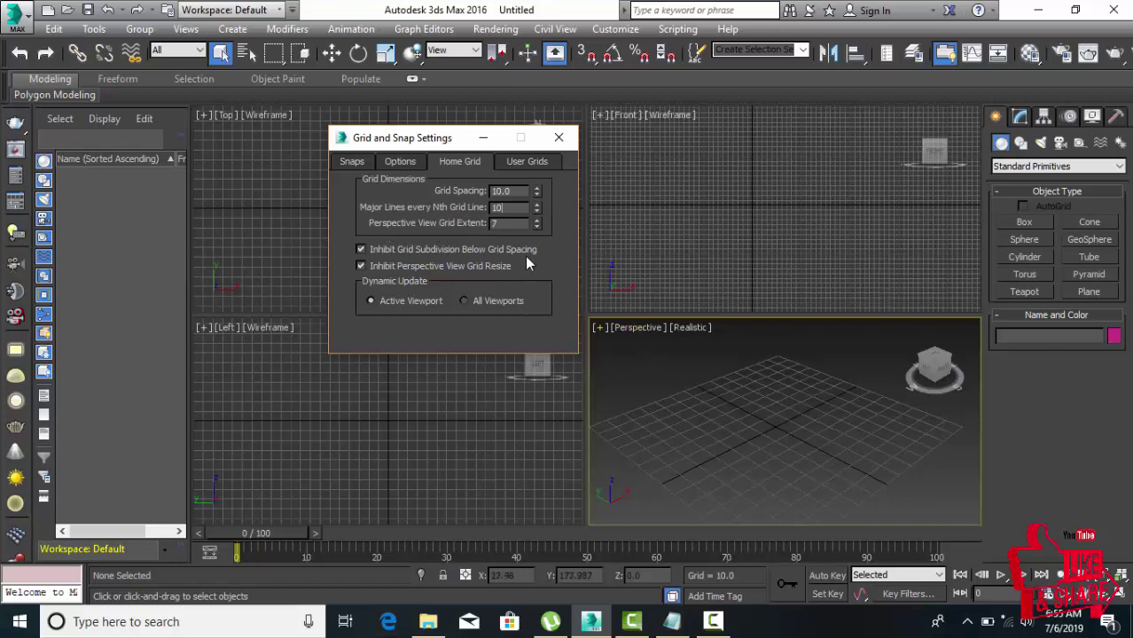
pyautogui.moveTo(692, 356); pyautogui.dragTo(709, 411, button='middle')
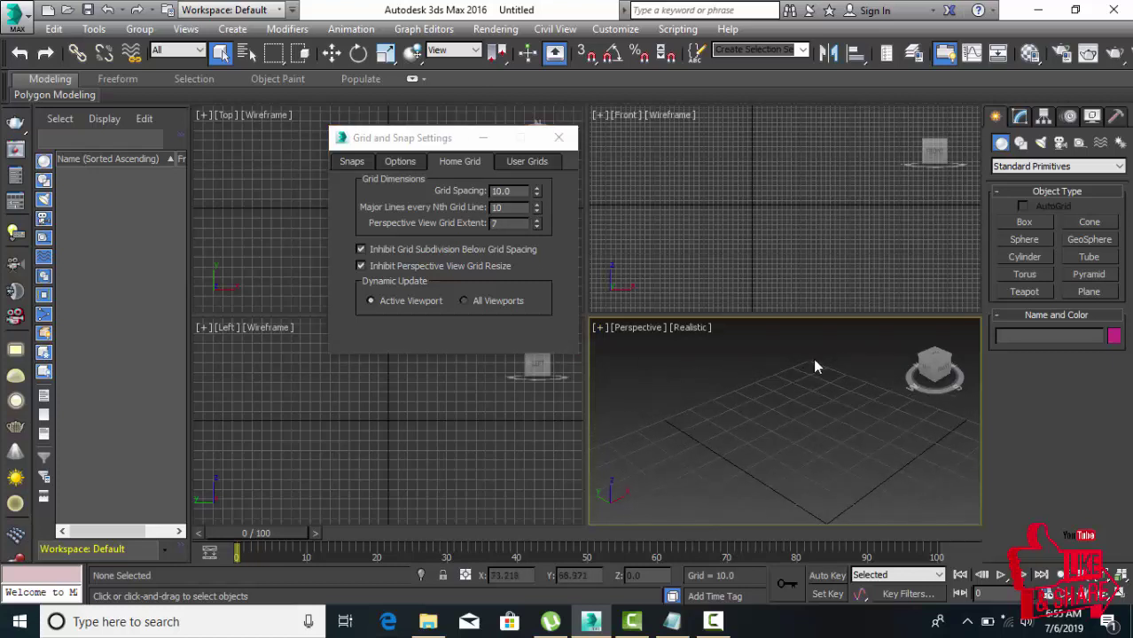
pyautogui.scroll(-2, 796, 363)
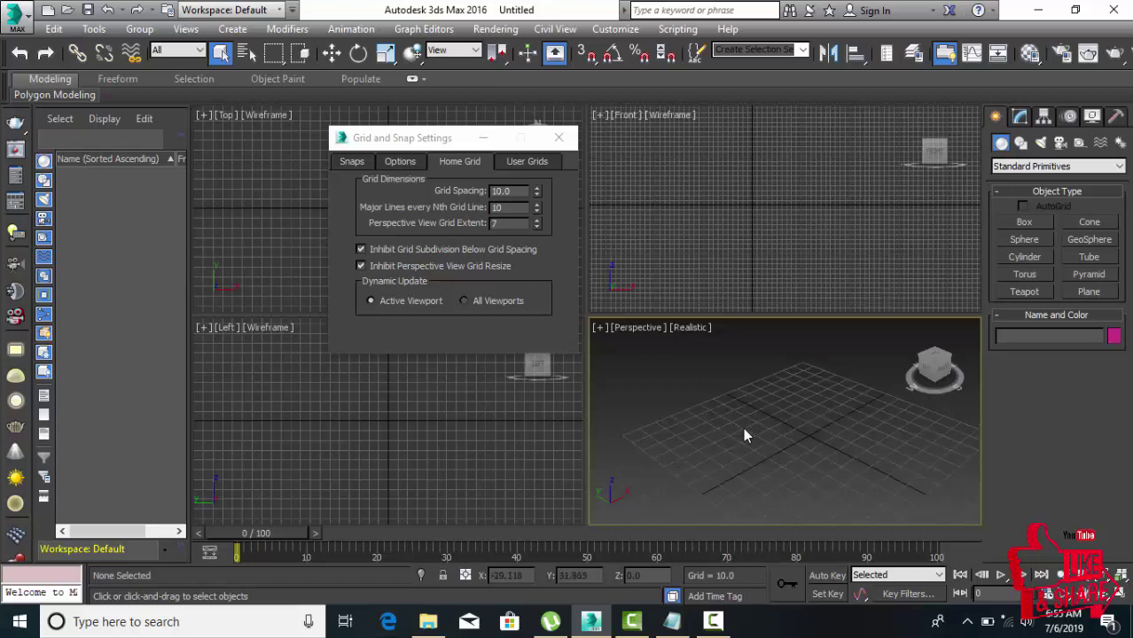
pyautogui.moveTo(741, 430)
pyautogui.mouseDown(button='middle')
pyautogui.moveTo(729, 419)
pyautogui.moveTo(738, 437)
pyautogui.mouseUp(button='middle')
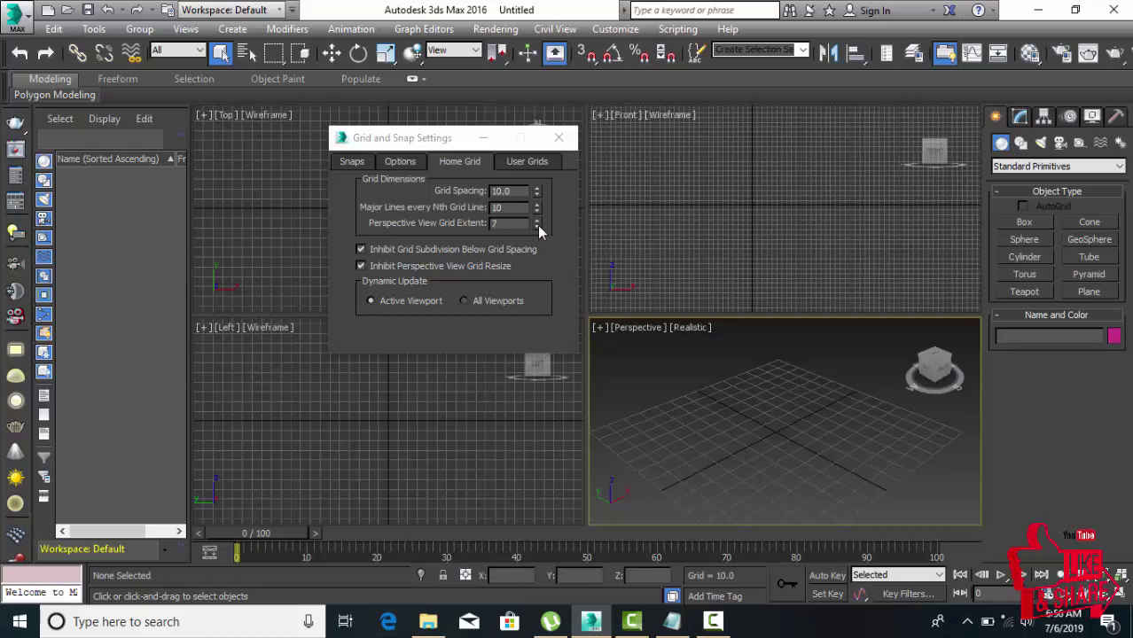
# Set the Perspective View Grid Extent to 9
pyautogui.moveTo(537, 225)
pyautogui.mouseDown()
pyautogui.moveTo(538, 252)
pyautogui.moveTo(537, 217)
pyautogui.mouseUp()
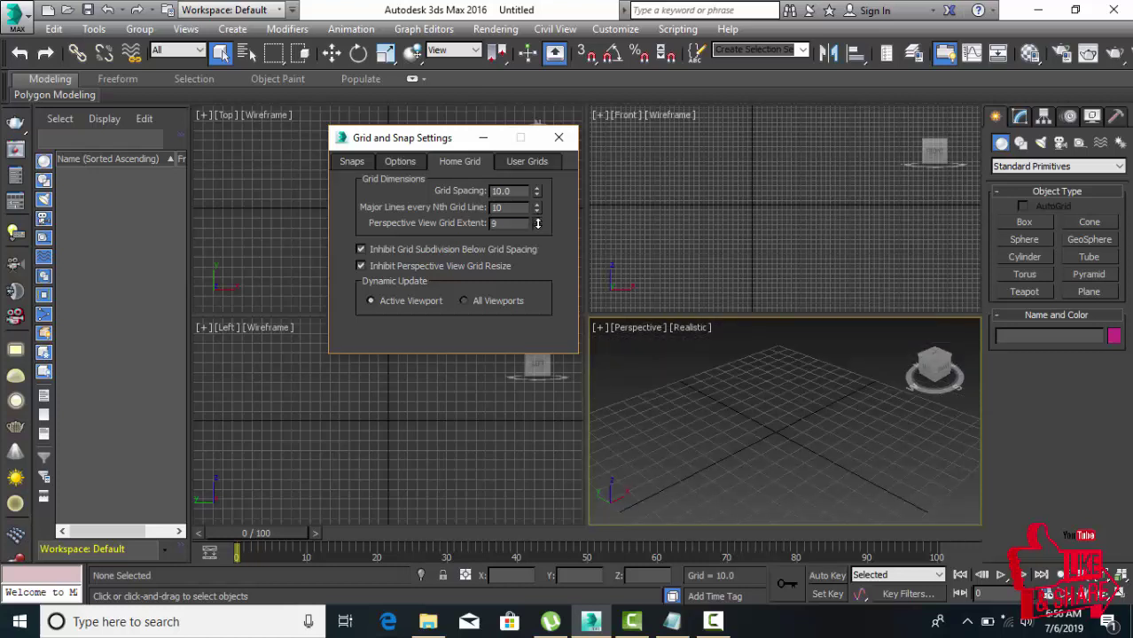
pyautogui.click(749, 390)
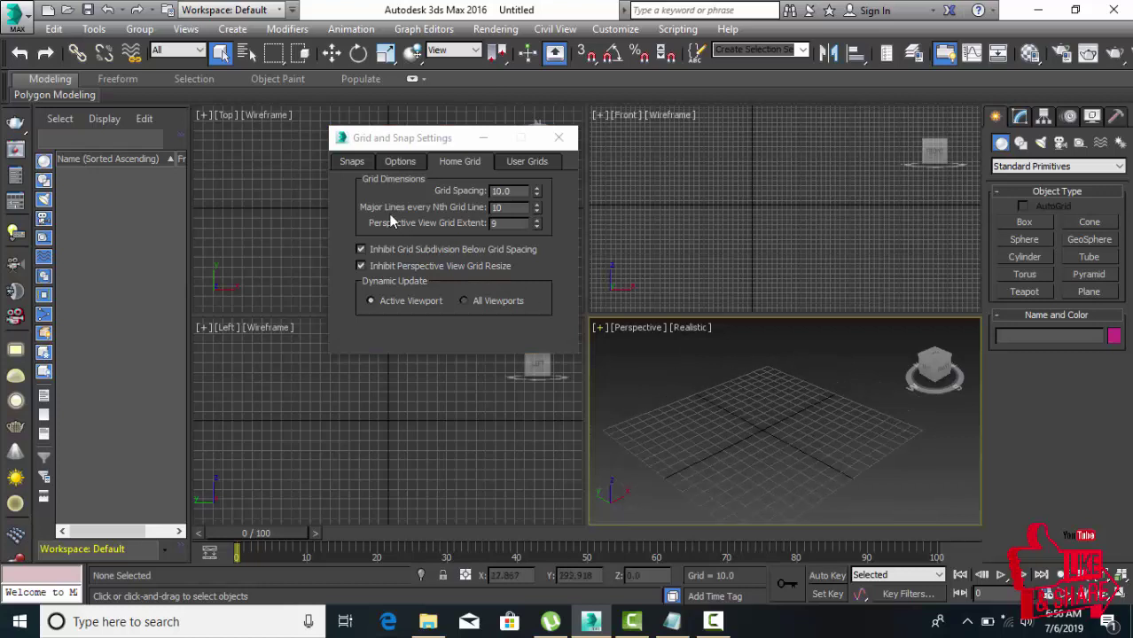
pyautogui.moveTo(459, 140)
pyautogui.mouseDown()
pyautogui.moveTo(424, 123)
pyautogui.moveTo(347, 136)
pyautogui.mouseUp()
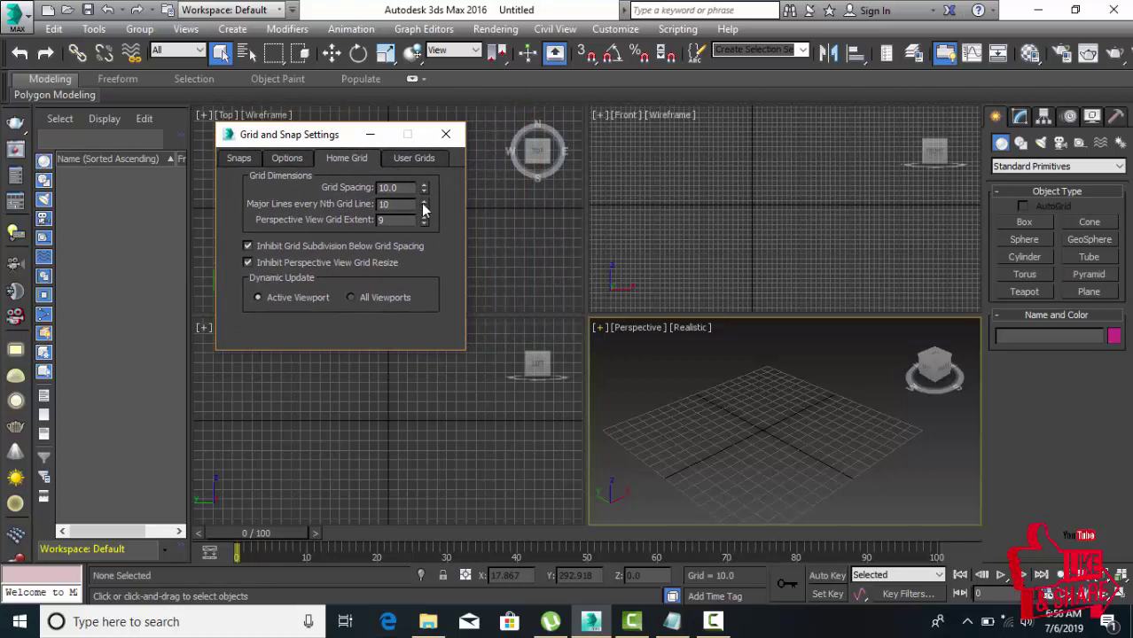
# Raise Major Lines every Nth grid line to 20, then begin lowering it again
pyautogui.click(424, 202)
pyautogui.click(424, 202)
pyautogui.click(424, 202)
pyautogui.click(424, 202)
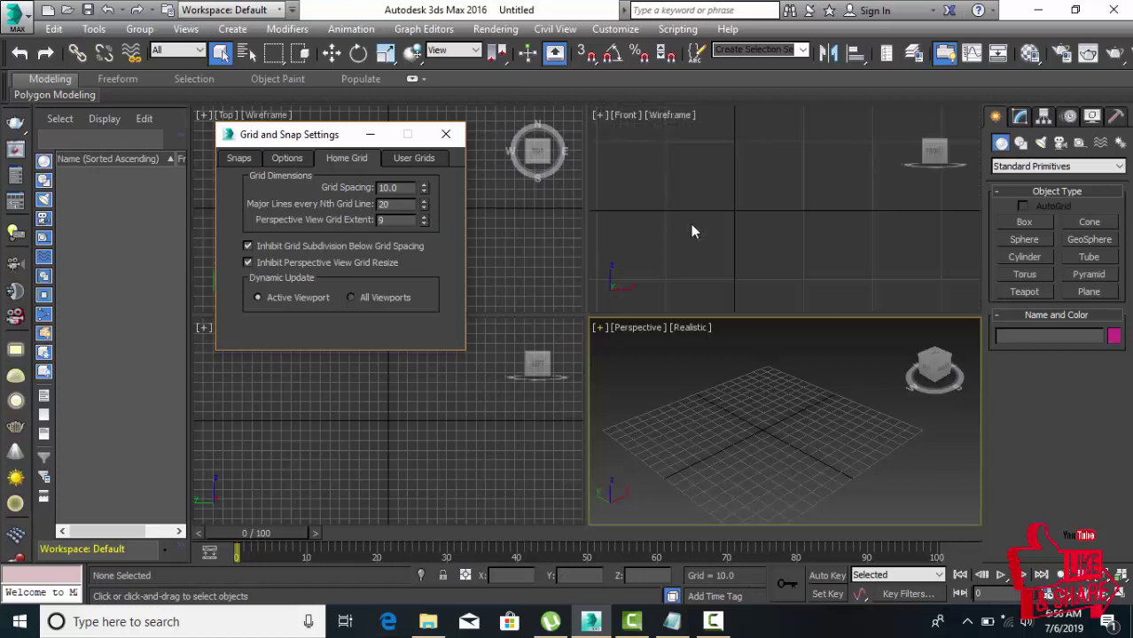
pyautogui.scroll(1, 690, 226)
pyautogui.scroll(2, 691, 226)
pyautogui.scroll(1, 691, 229)
pyautogui.scroll(-1, 693, 232)
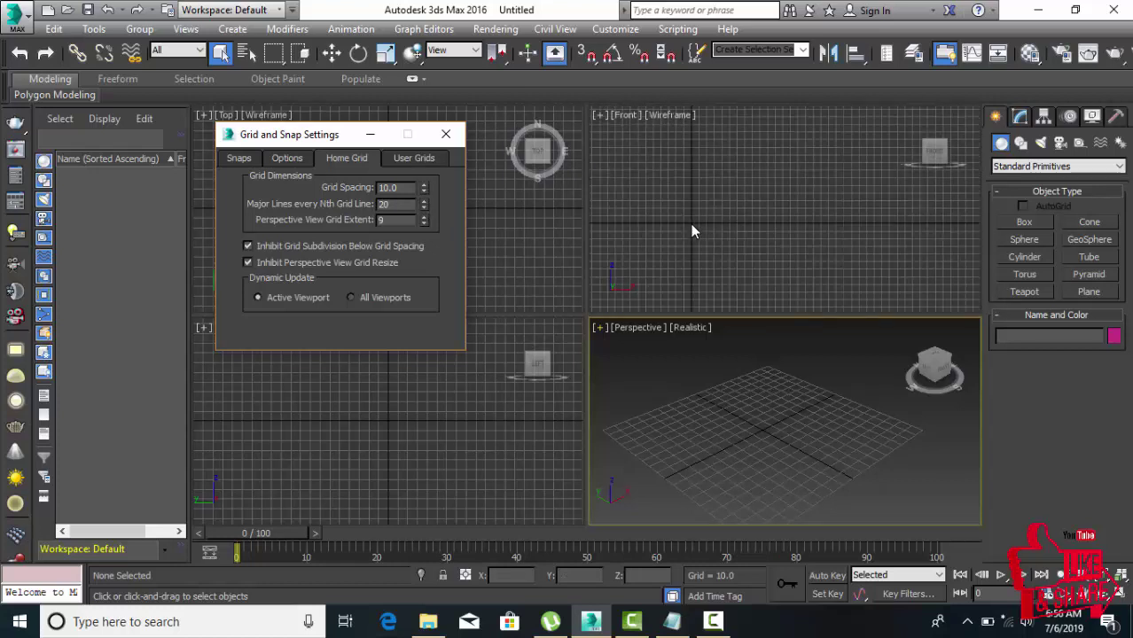
pyautogui.scroll(1, 693, 232)
pyautogui.scroll(-1, 693, 231)
pyautogui.click(423, 208)
# Set Major Lines back to every 10th grid line
pyautogui.moveTo(421, 212); pyautogui.dragTo(422, 206)
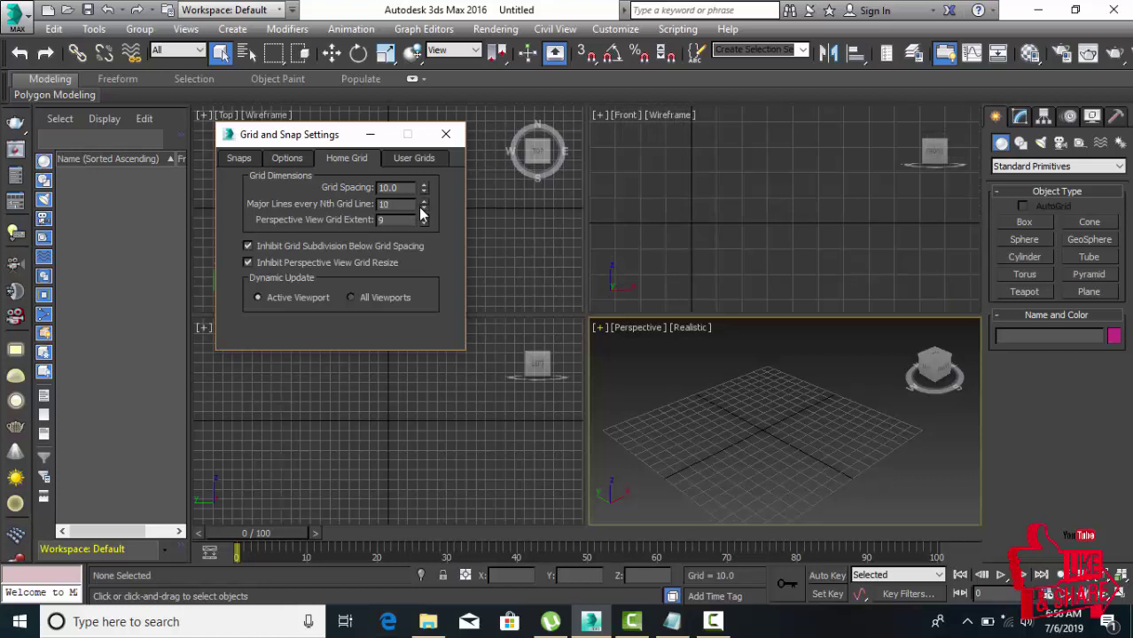
pyautogui.click(423, 201)
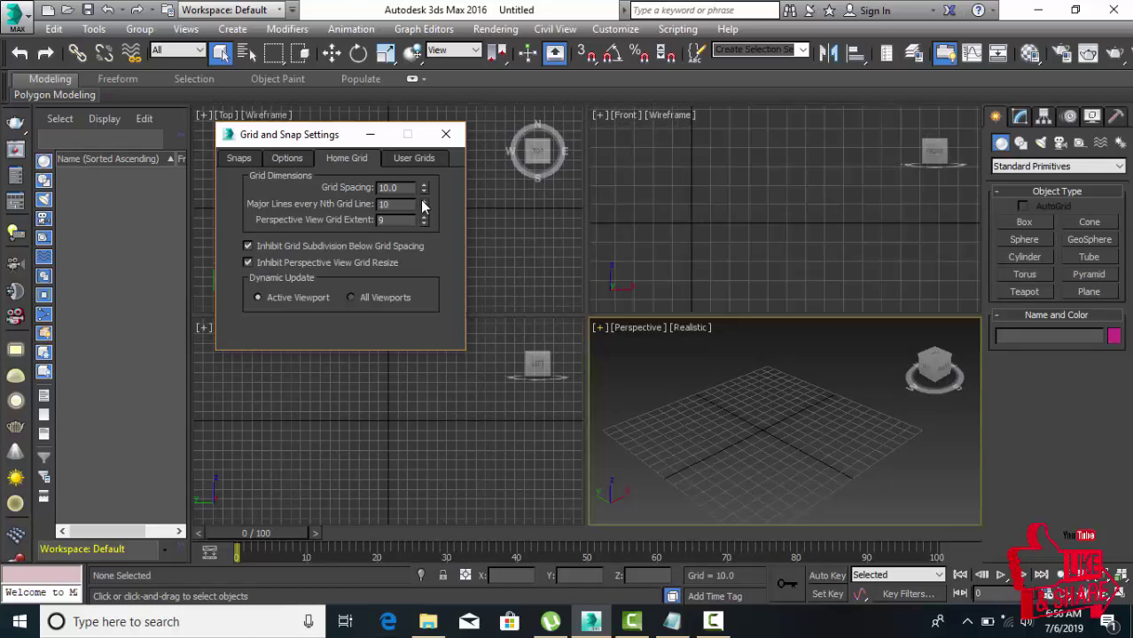
pyautogui.click(681, 228)
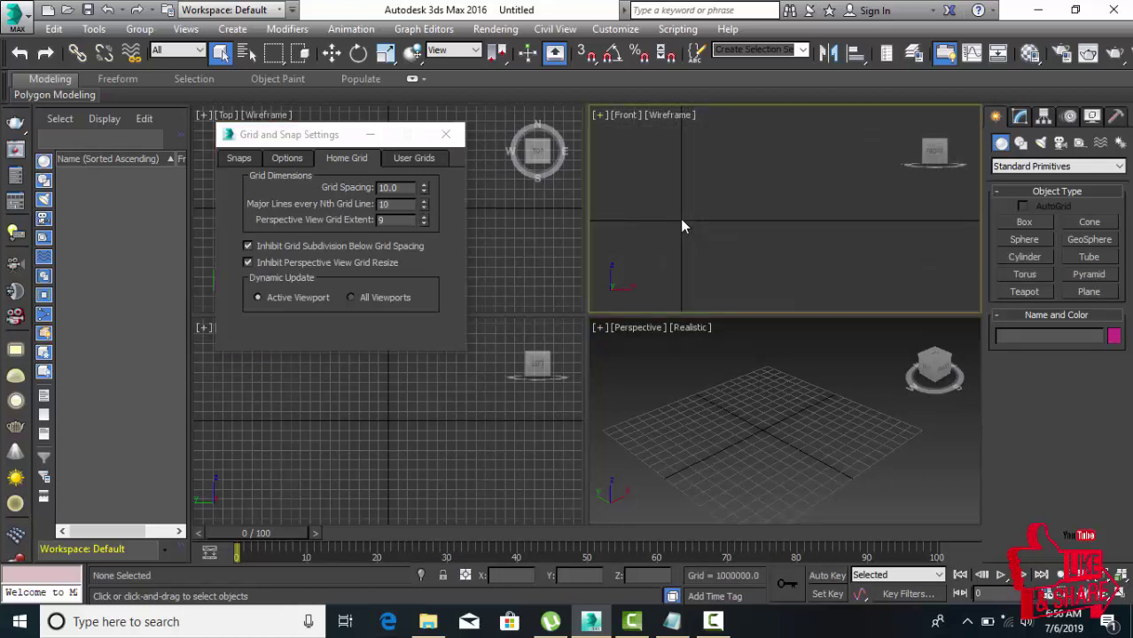
pyautogui.scroll(-1, 679, 218)
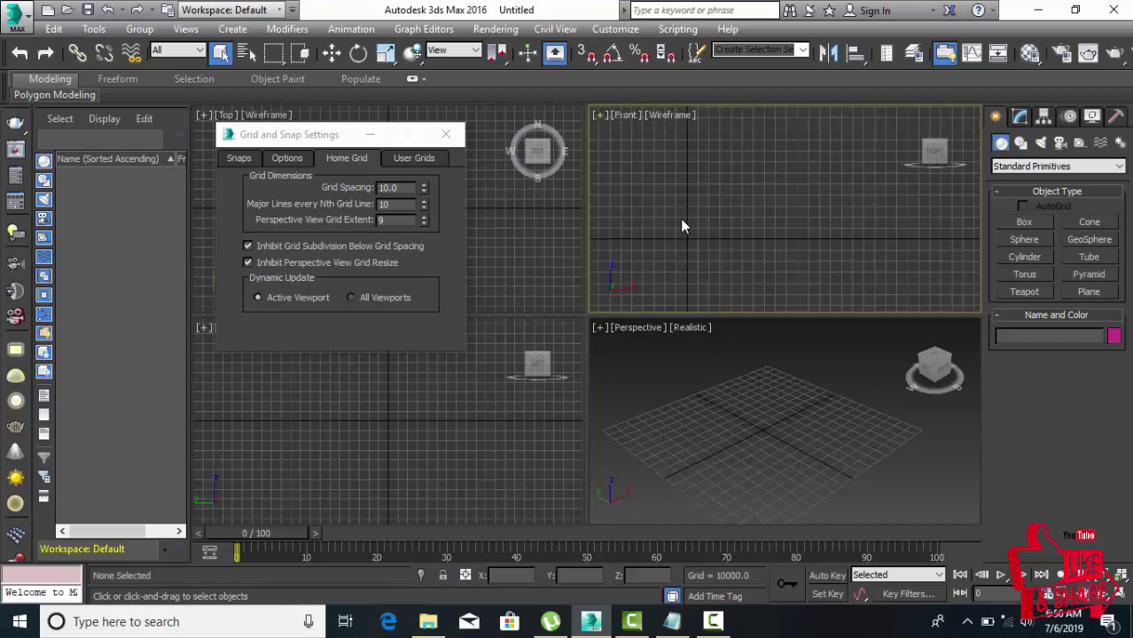
pyautogui.scroll(-1, 680, 218)
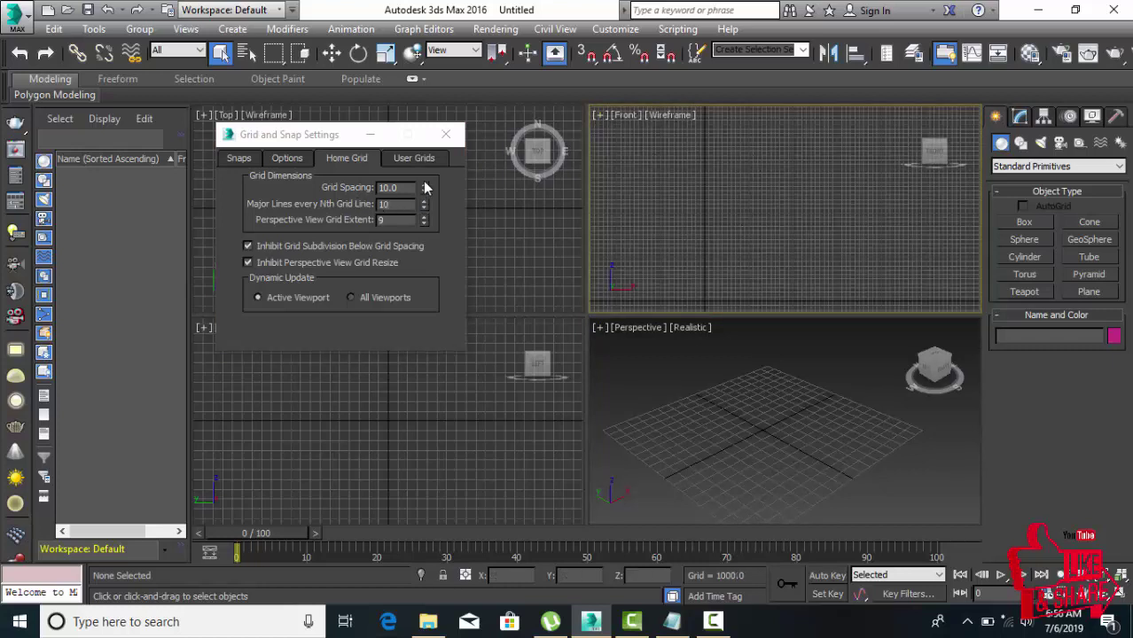
# Set the home Grid Spacing to 12.0
pyautogui.moveTo(424, 188); pyautogui.dragTo(425, 188)
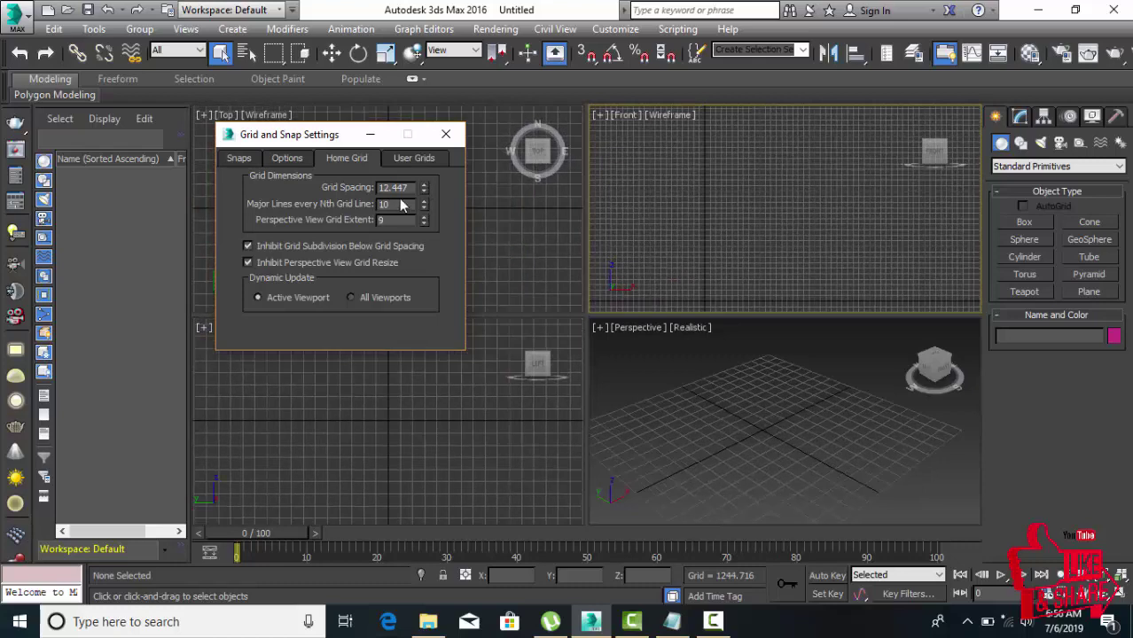
pyautogui.doubleClick(401, 188)
pyautogui.write('12')
pyautogui.press('Return')
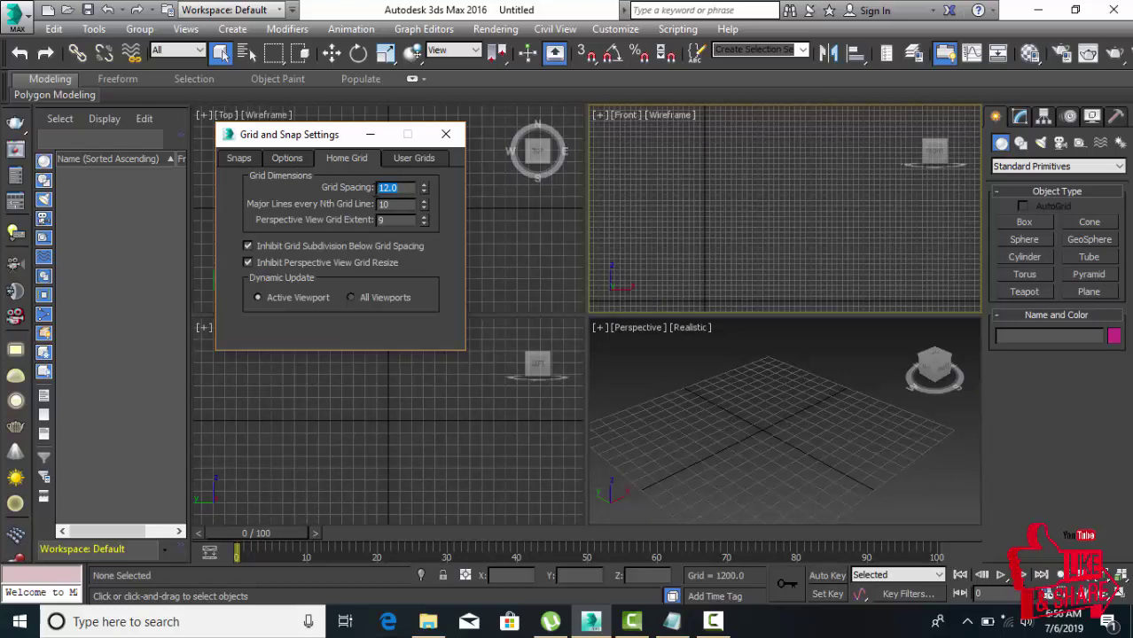
# Close Grid and Snap Settings and start the Line tool under Shapes > Splines
pyautogui.click(446, 134)
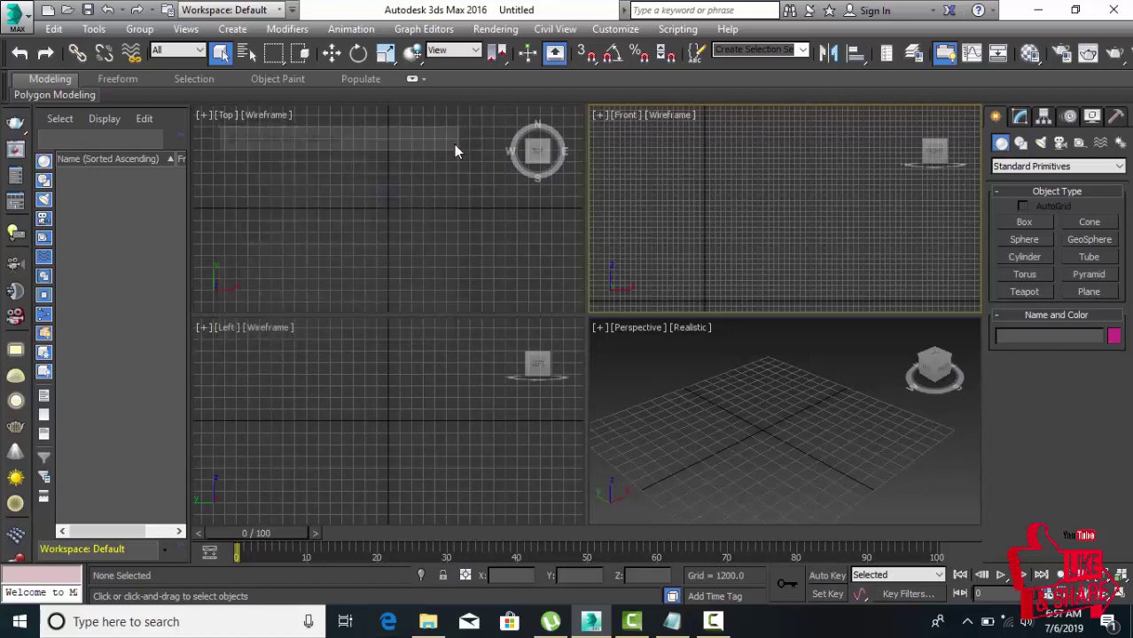
pyautogui.click(724, 446)
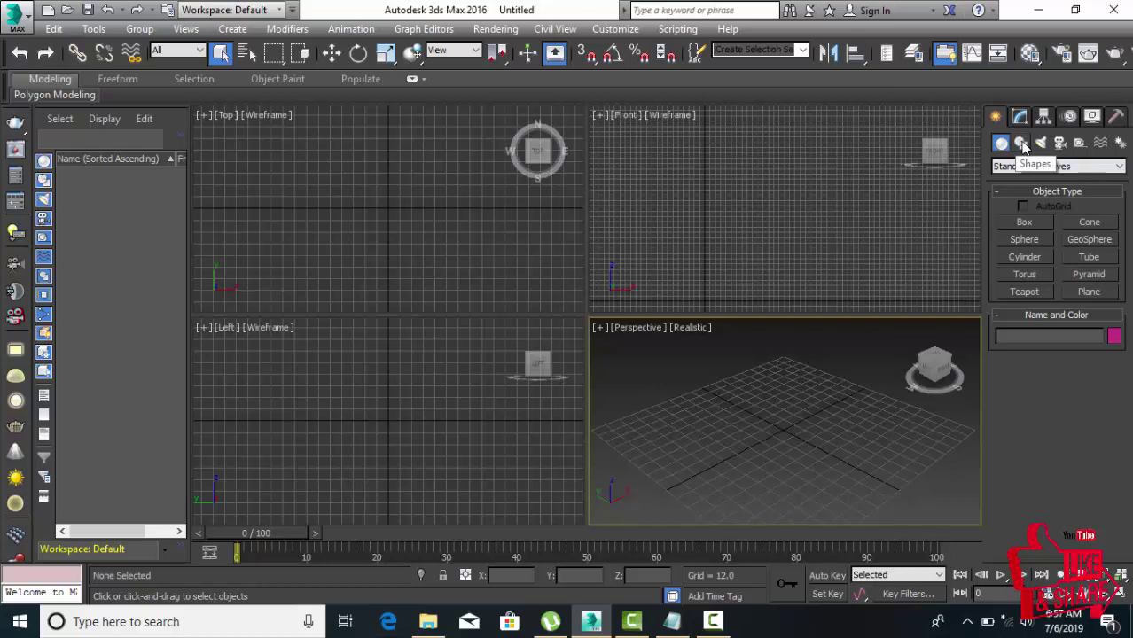
pyautogui.click(1022, 144)
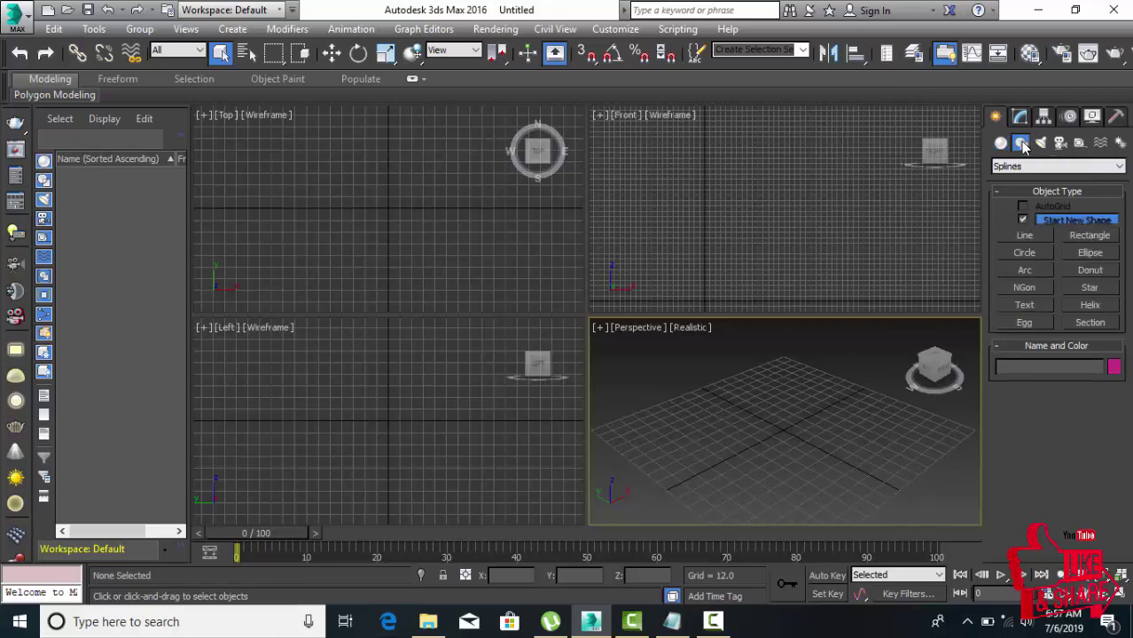
pyautogui.click(1032, 236)
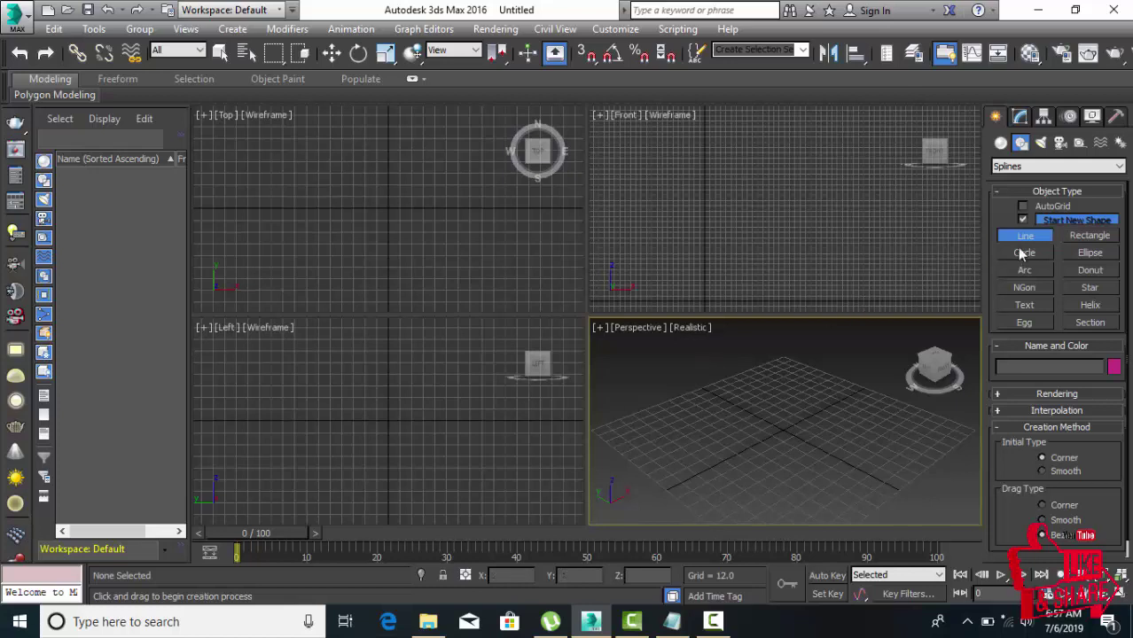
# Draw Line001 as a zig-zag path through eight corner points in the Perspective view
pyautogui.moveTo(730, 472); pyautogui.dragTo(703, 486, button='middle')
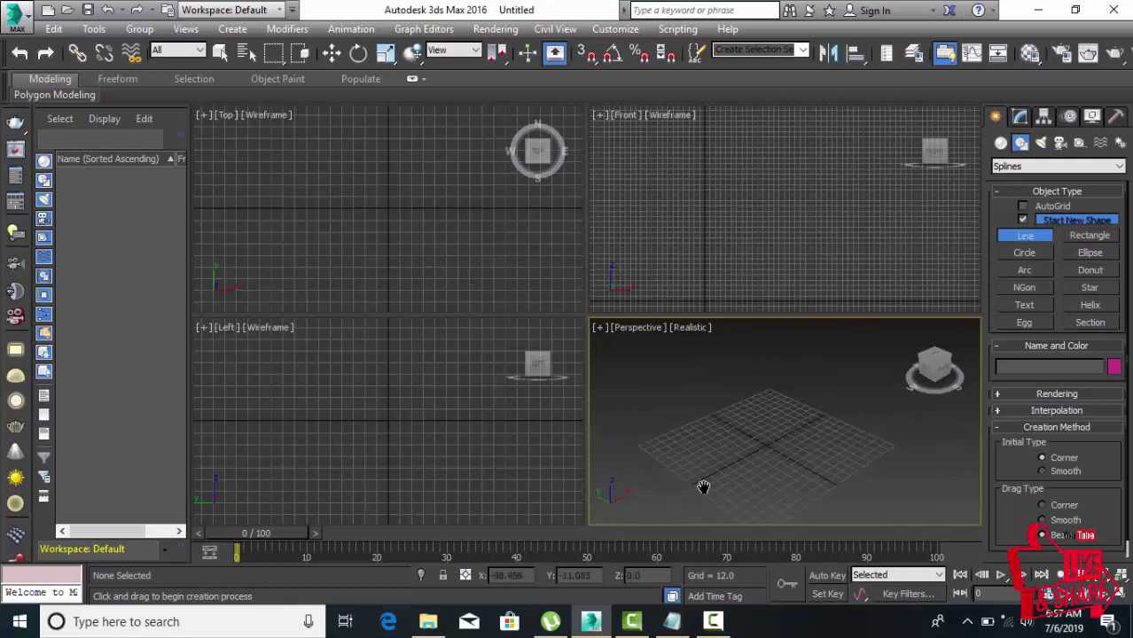
pyautogui.click(742, 505)
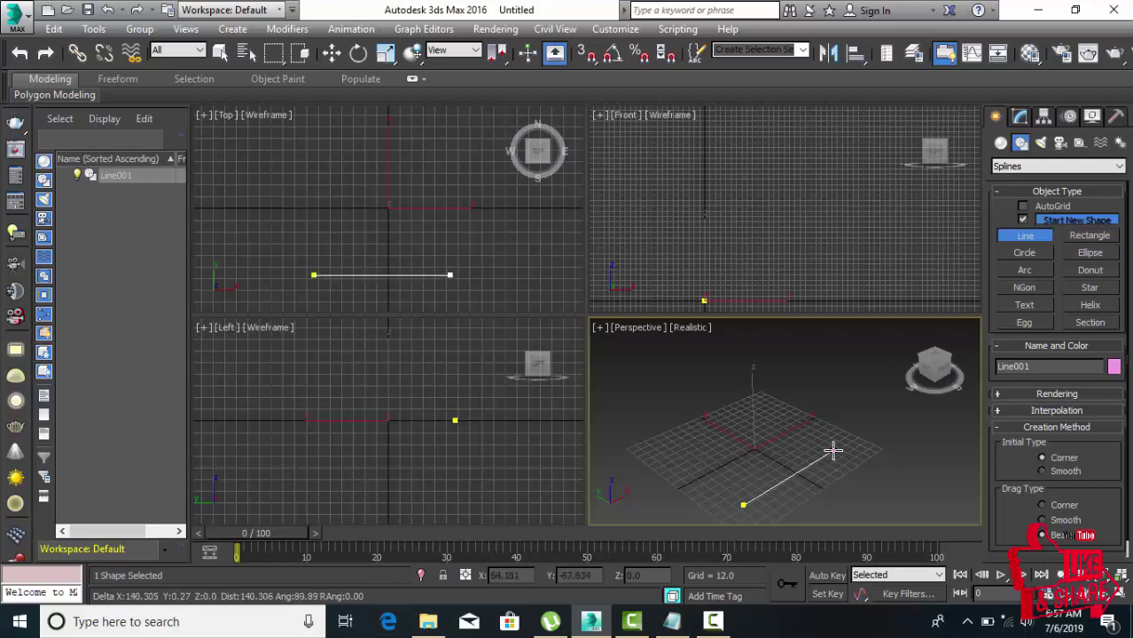
pyautogui.click(832, 451)
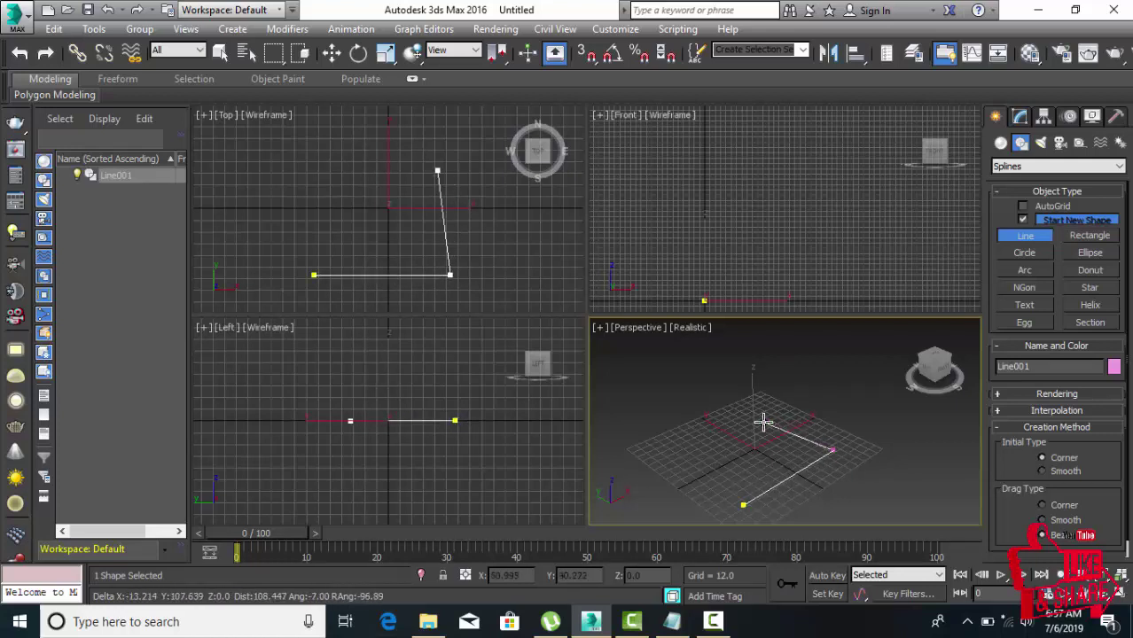
pyautogui.click(769, 419)
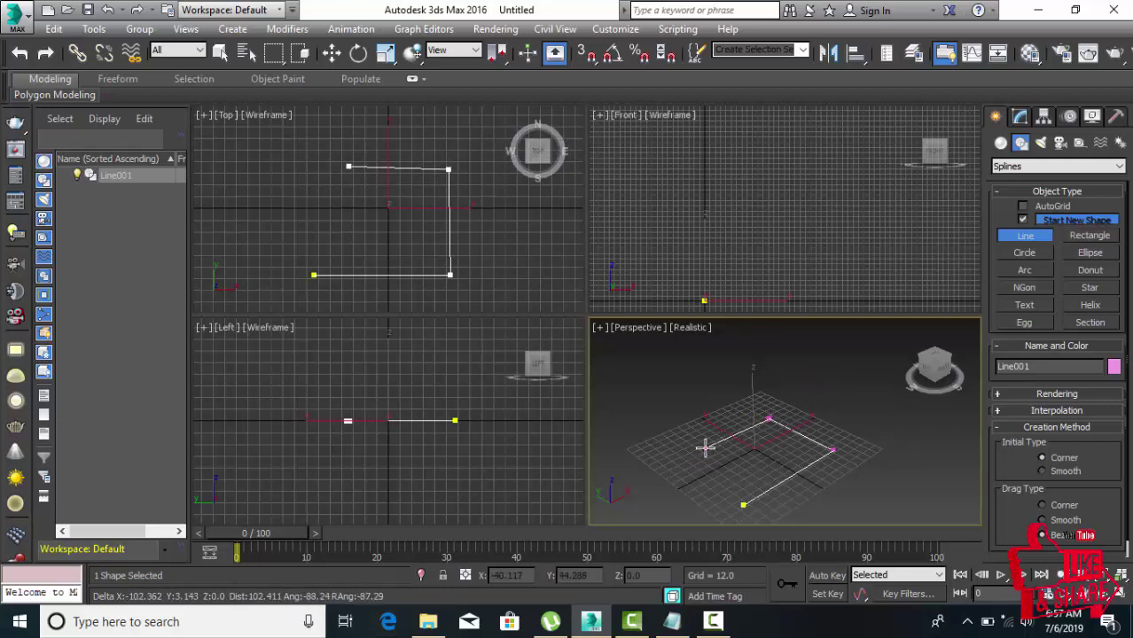
pyautogui.moveTo(704, 447); pyautogui.dragTo(792, 408, button='middle')
pyautogui.click(787, 405)
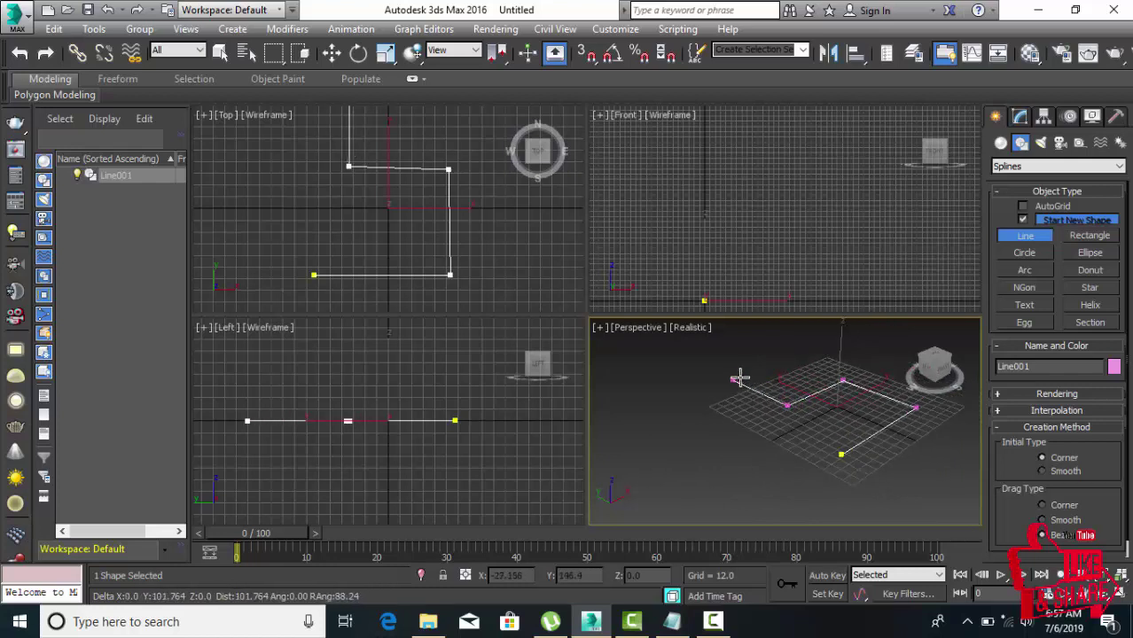
pyautogui.click(725, 378)
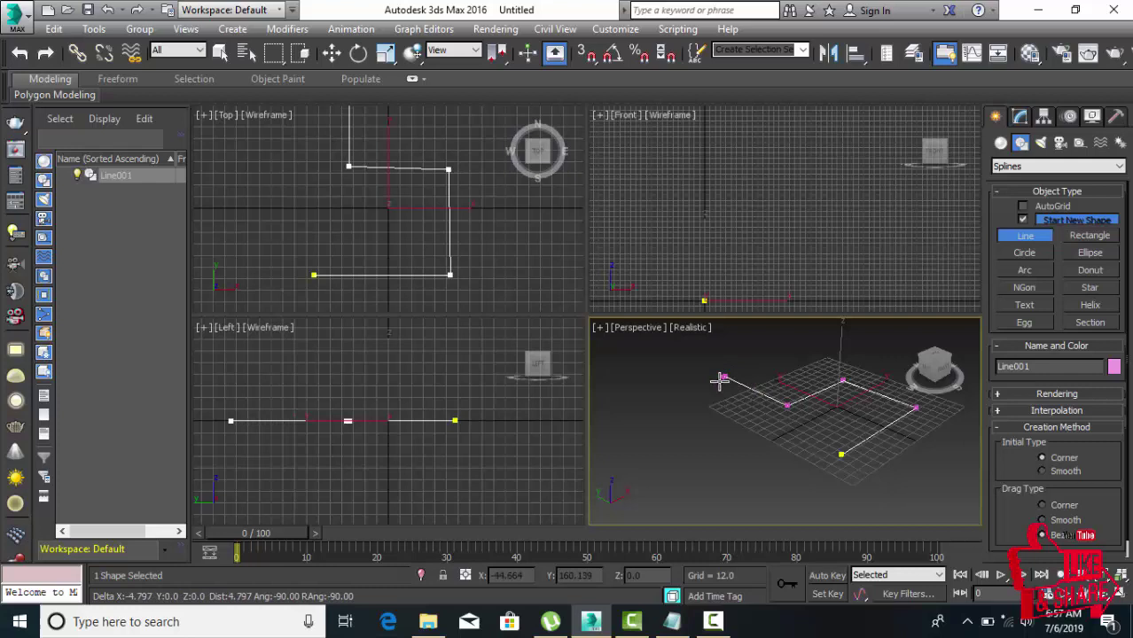
pyautogui.click(658, 402)
pyautogui.click(719, 438)
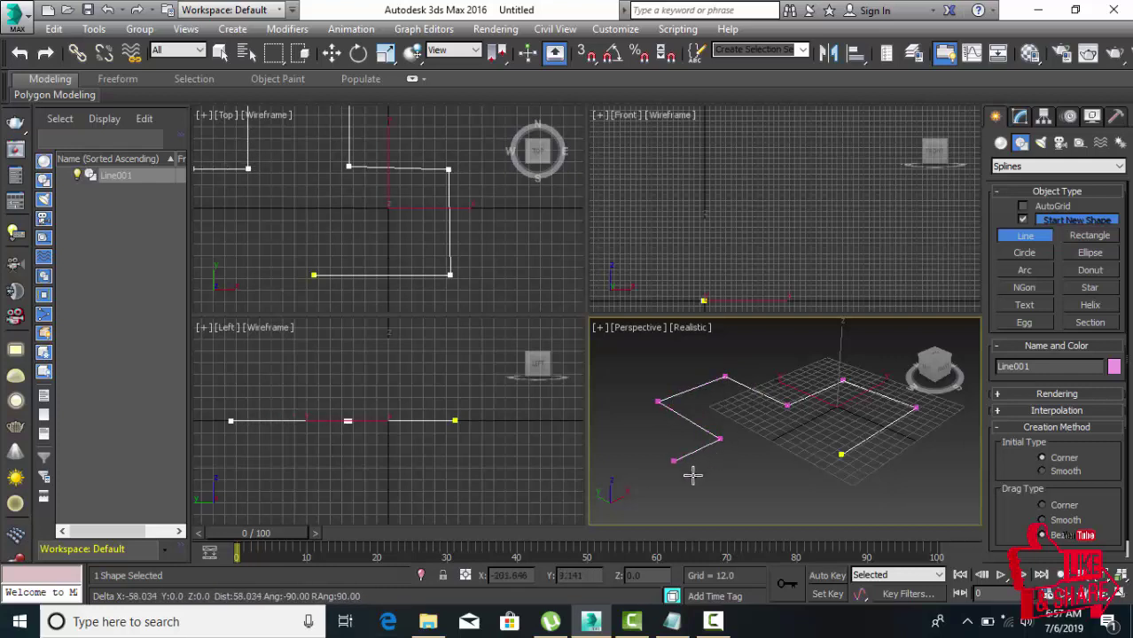
pyautogui.click(673, 461)
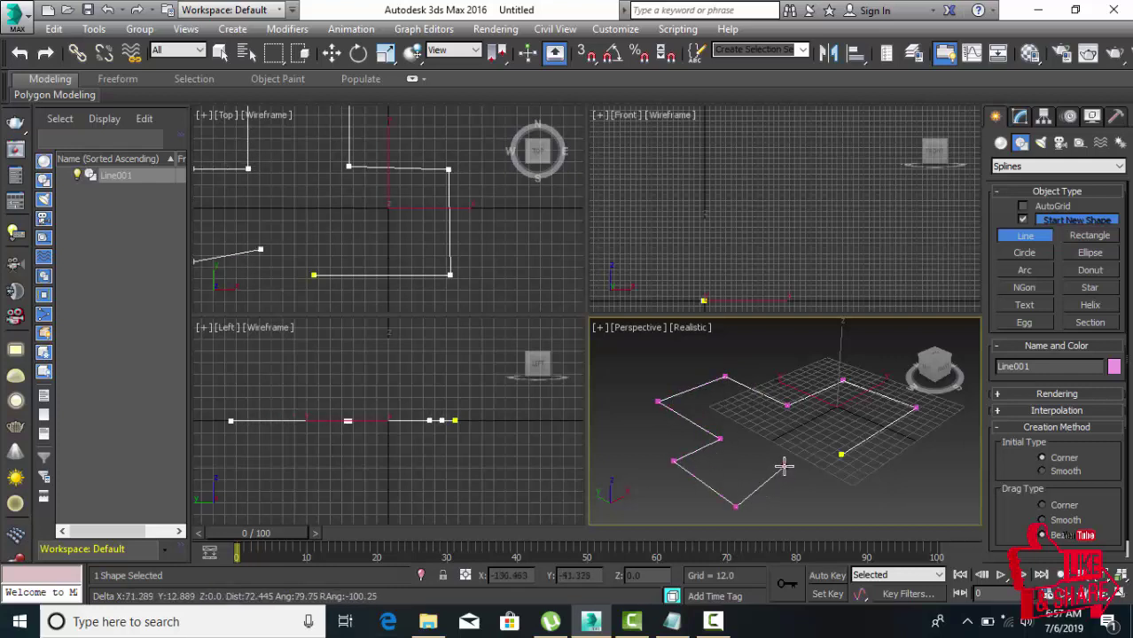
# Finish the line, maximize Perspective with Alt+W, and frame the zig-zag line
pyautogui.rightClick(785, 431)
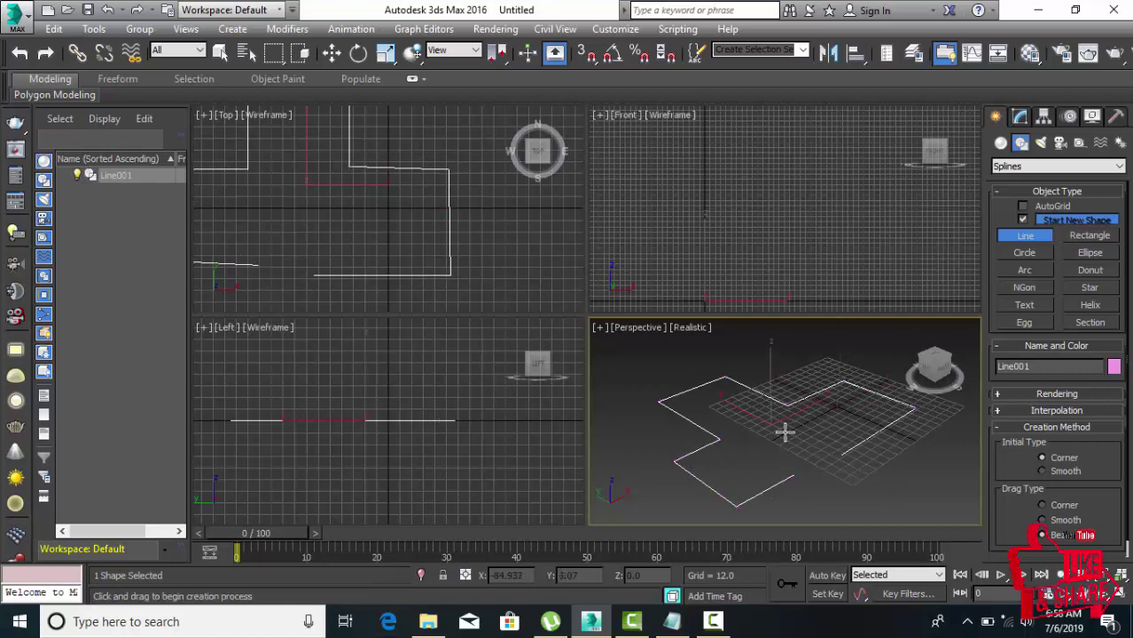
pyautogui.moveTo(798, 430)
pyautogui.keyDown('alt'); pyautogui.mouseDown(button='middle')
pyautogui.moveTo(773, 440)
pyautogui.moveTo(872, 372)
pyautogui.mouseUp(button='middle'); pyautogui.keyUp('alt')
pyautogui.scroll(2, 847, 405)
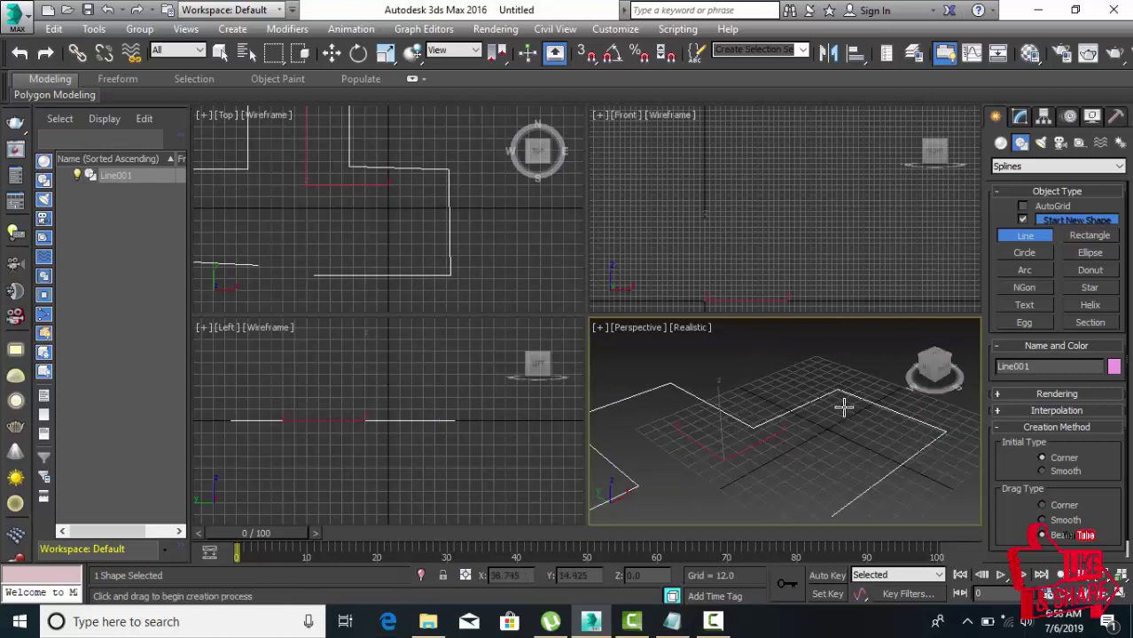
pyautogui.hotkey('alt', 'w')
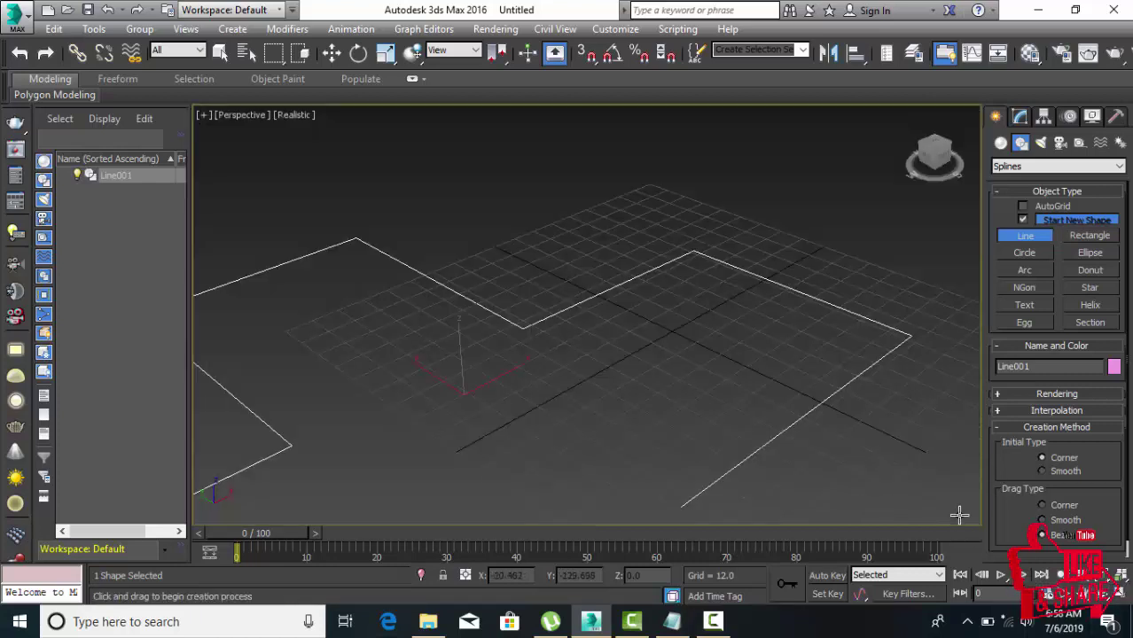
pyautogui.scroll(-2, 729, 385)
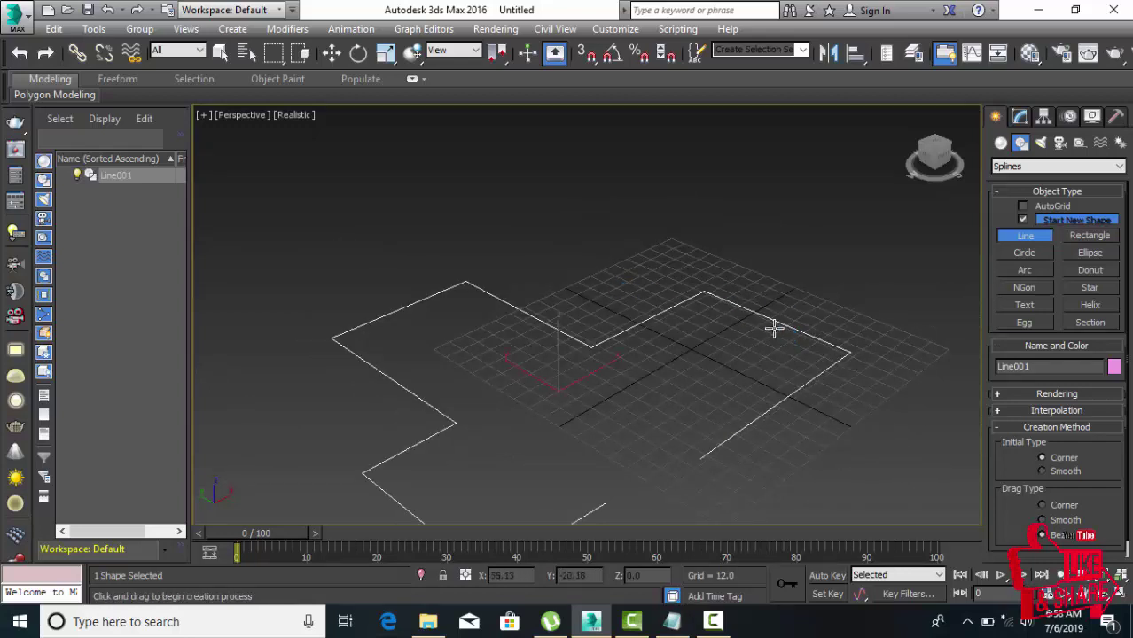
pyautogui.moveTo(773, 327); pyautogui.dragTo(755, 292, button='middle')
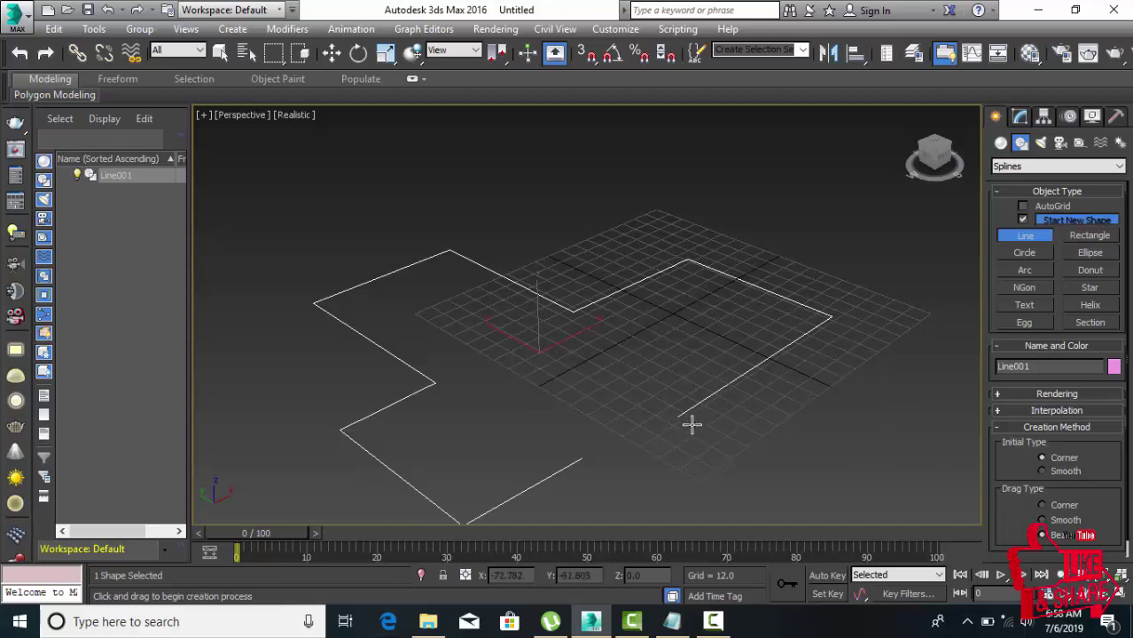
# Exit line drawing and convert Line001 to an Editable Spline
pyautogui.rightClick(588, 271)
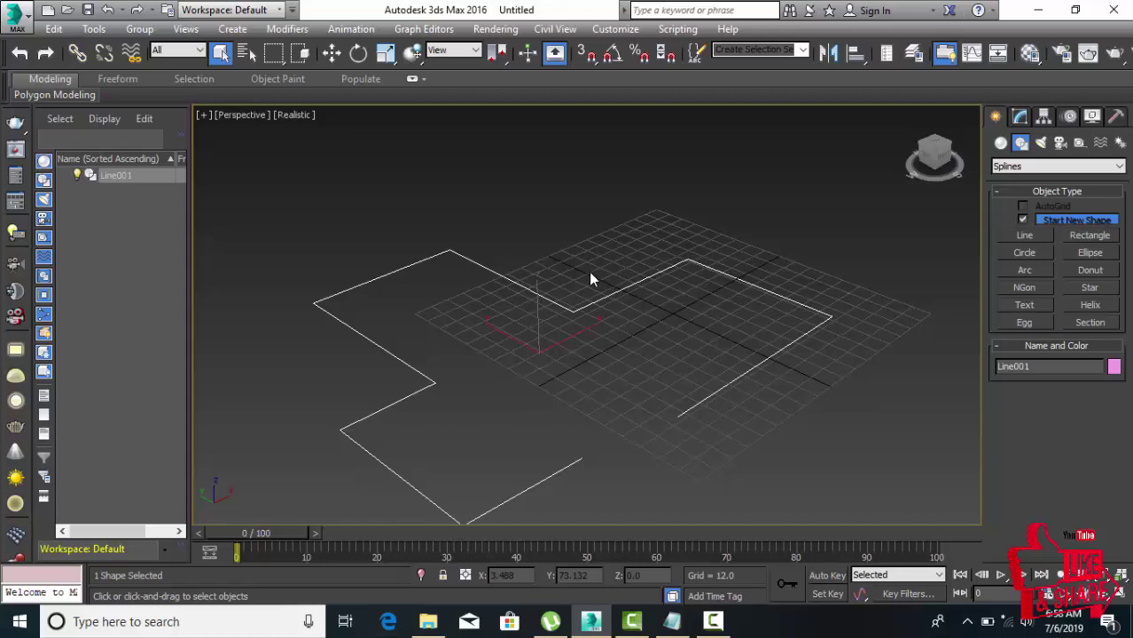
pyautogui.rightClick(589, 271)
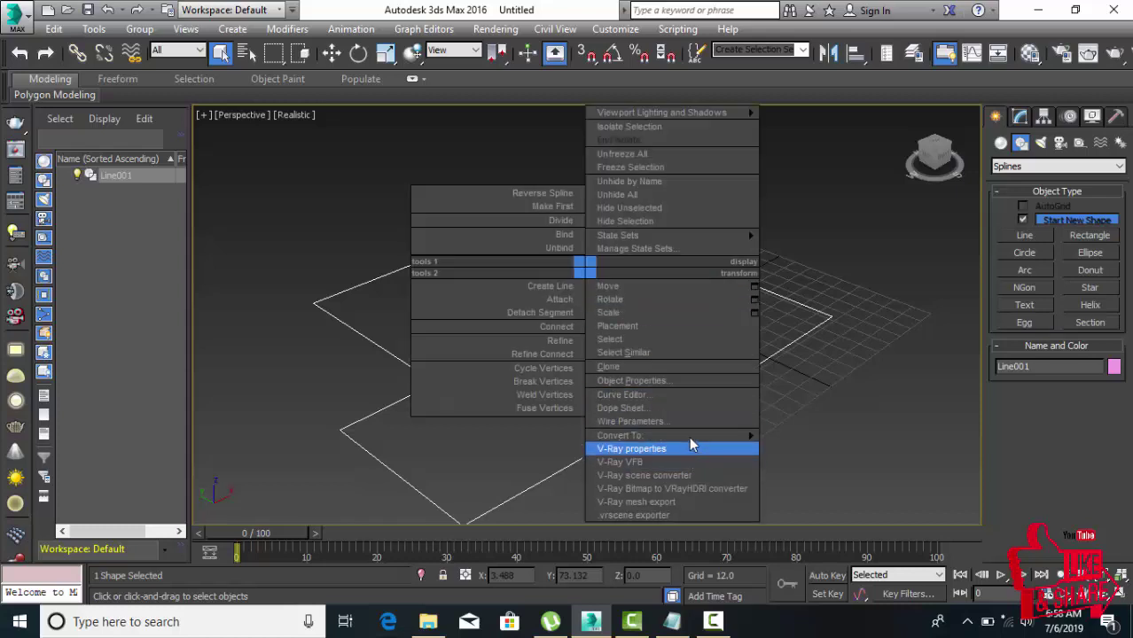
pyautogui.moveTo(620, 435)
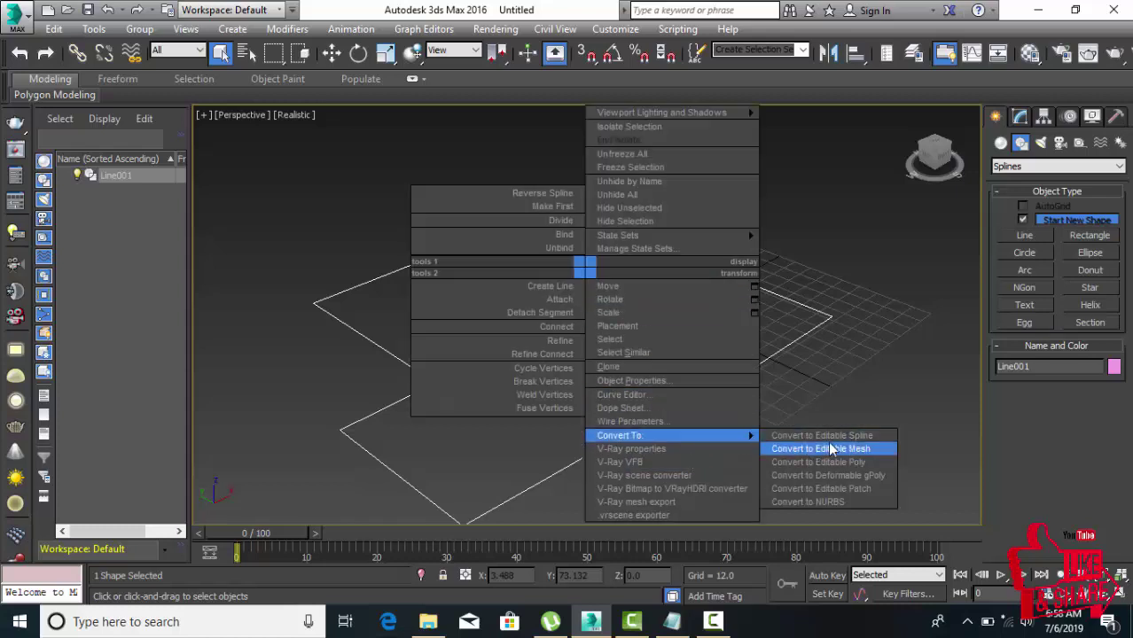
pyautogui.click(837, 434)
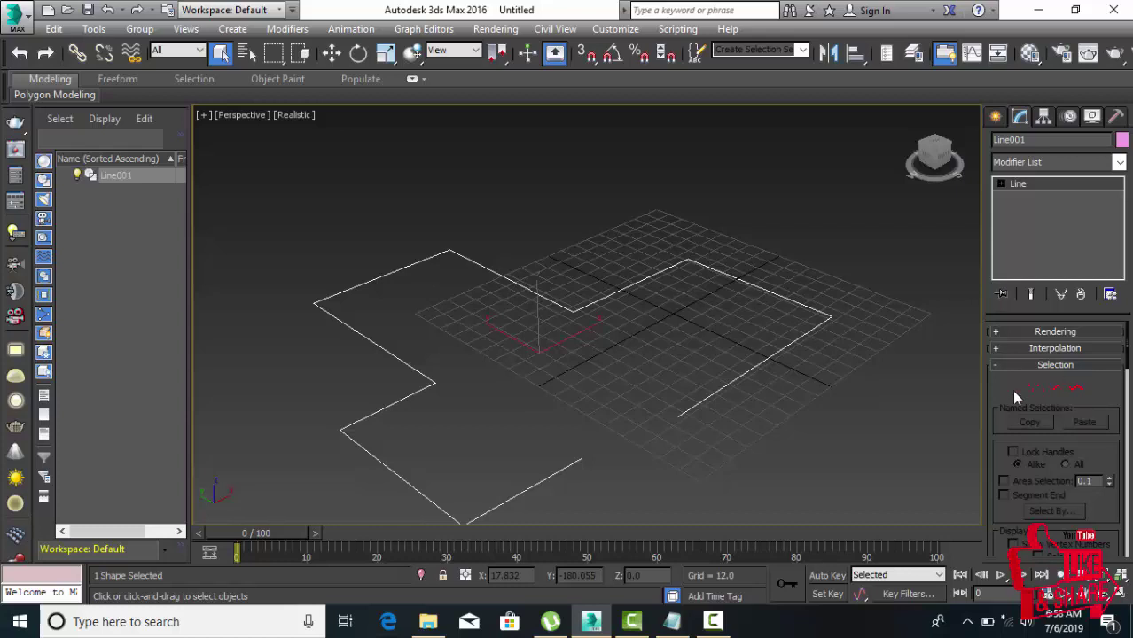
# Try Vertex, Segment and Spline selection on Line001, ending with the right-corner vertex selected
pyautogui.click(1033, 389)
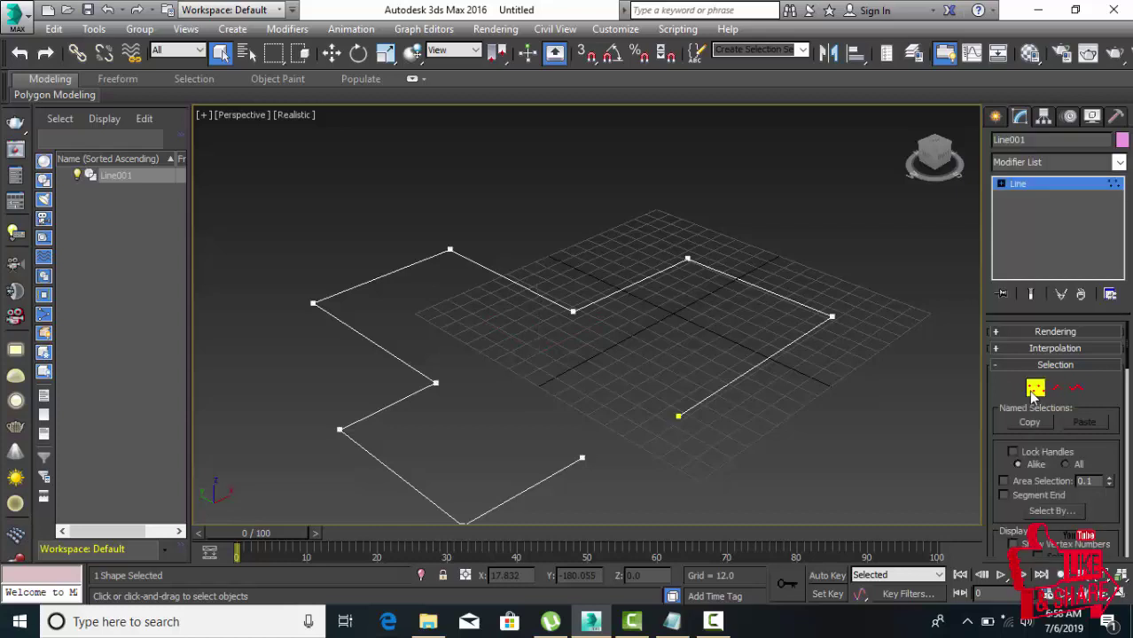
pyautogui.moveTo(826, 366); pyautogui.dragTo(816, 373)
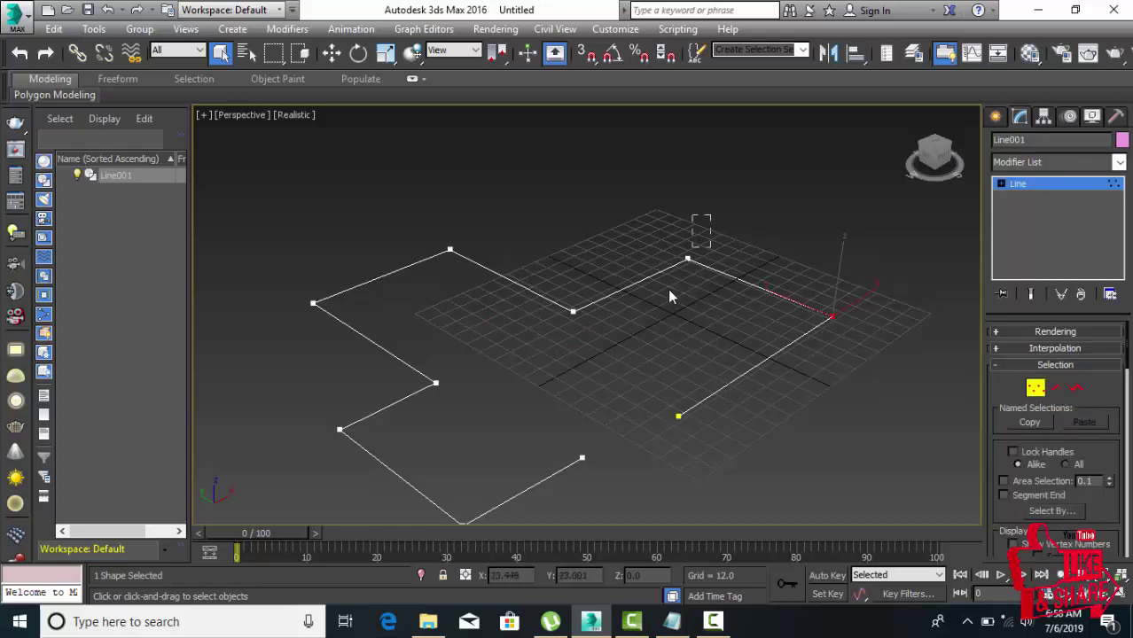
pyautogui.click(686, 259)
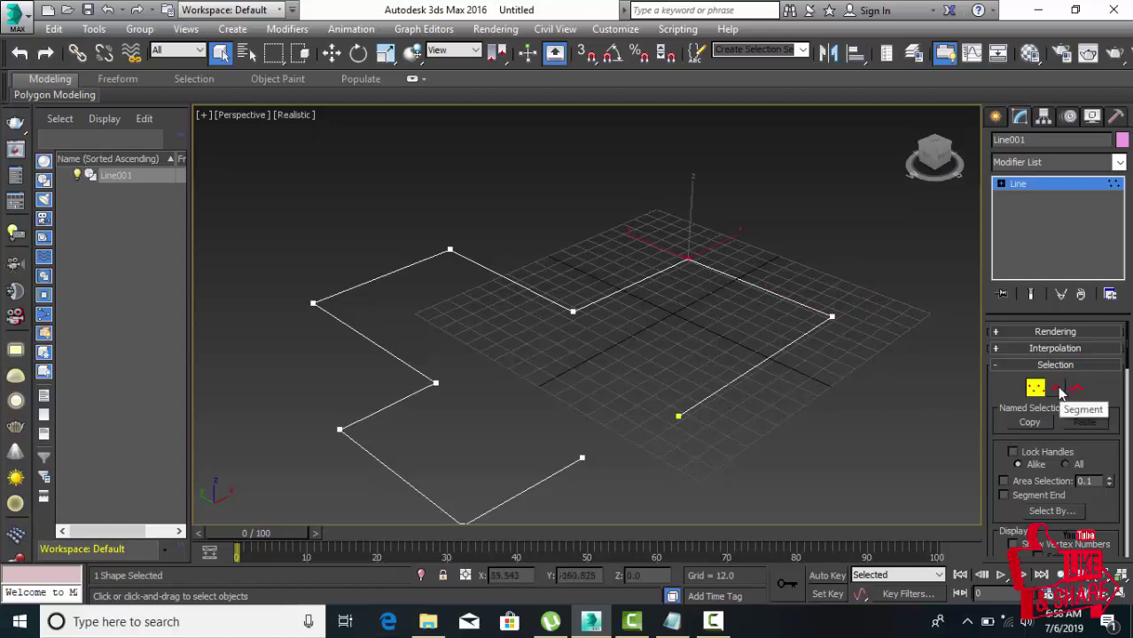
pyautogui.click(1055, 388)
pyautogui.click(774, 355)
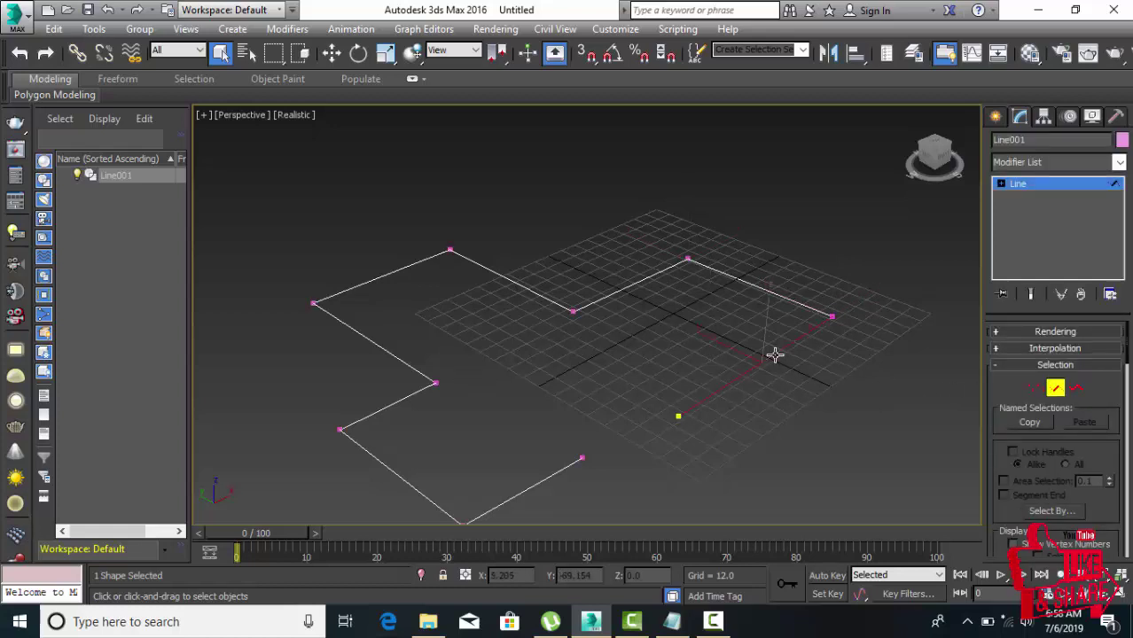
pyautogui.click(1075, 388)
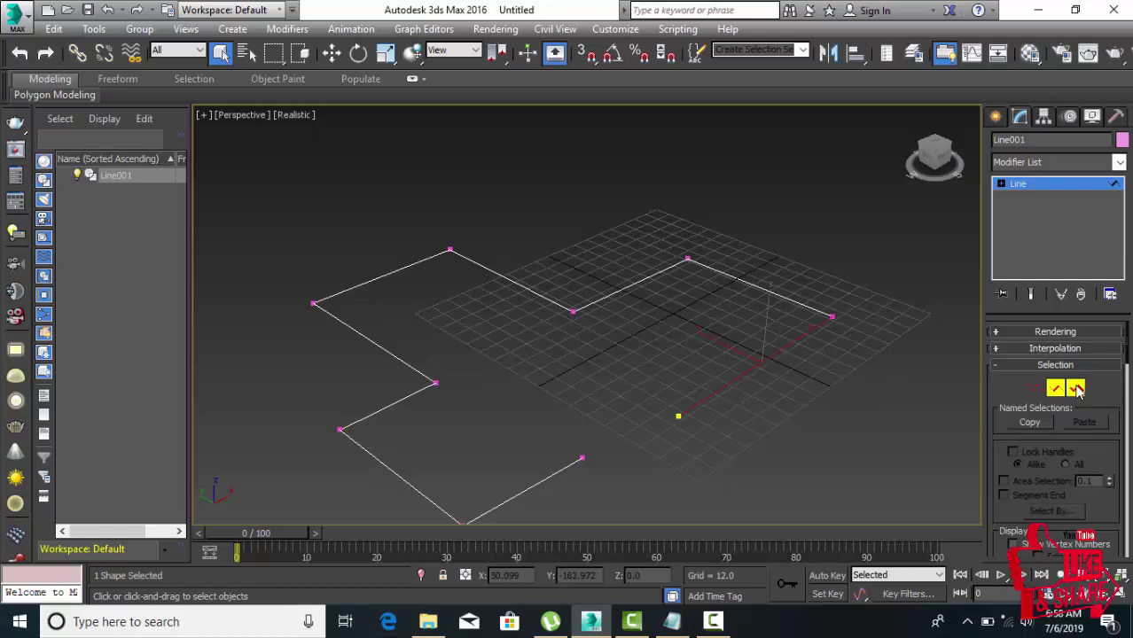
pyautogui.click(783, 298)
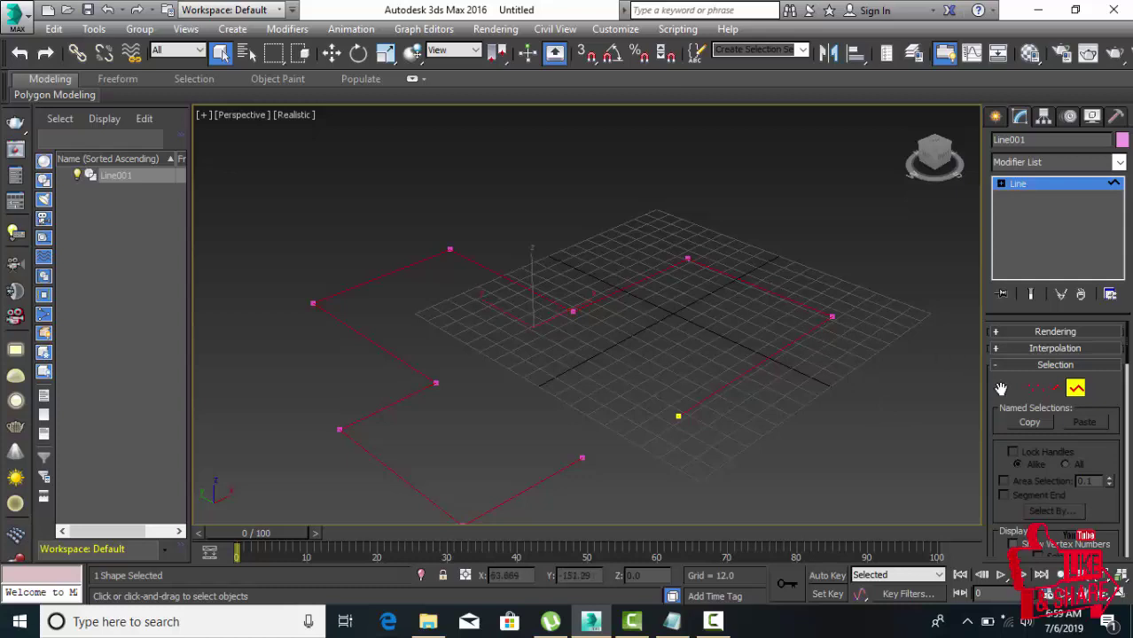
pyautogui.click(1037, 390)
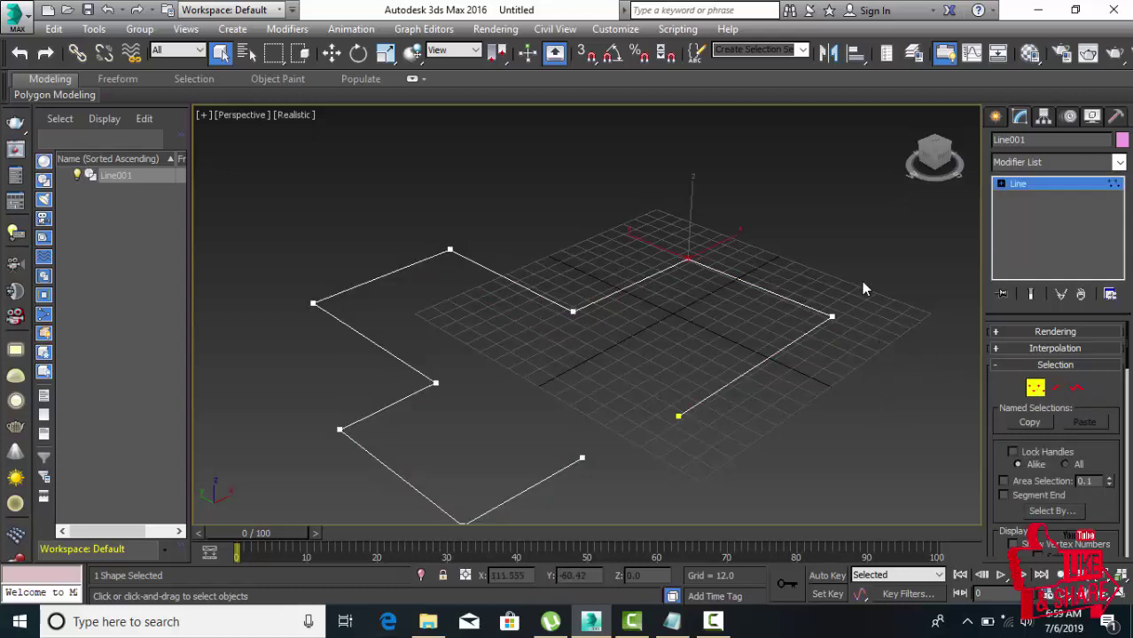
pyautogui.moveTo(861, 281); pyautogui.dragTo(820, 378)
# Make the right-corner vertex Smooth and change the upper-bend vertex's type
pyautogui.rightClick(833, 299)
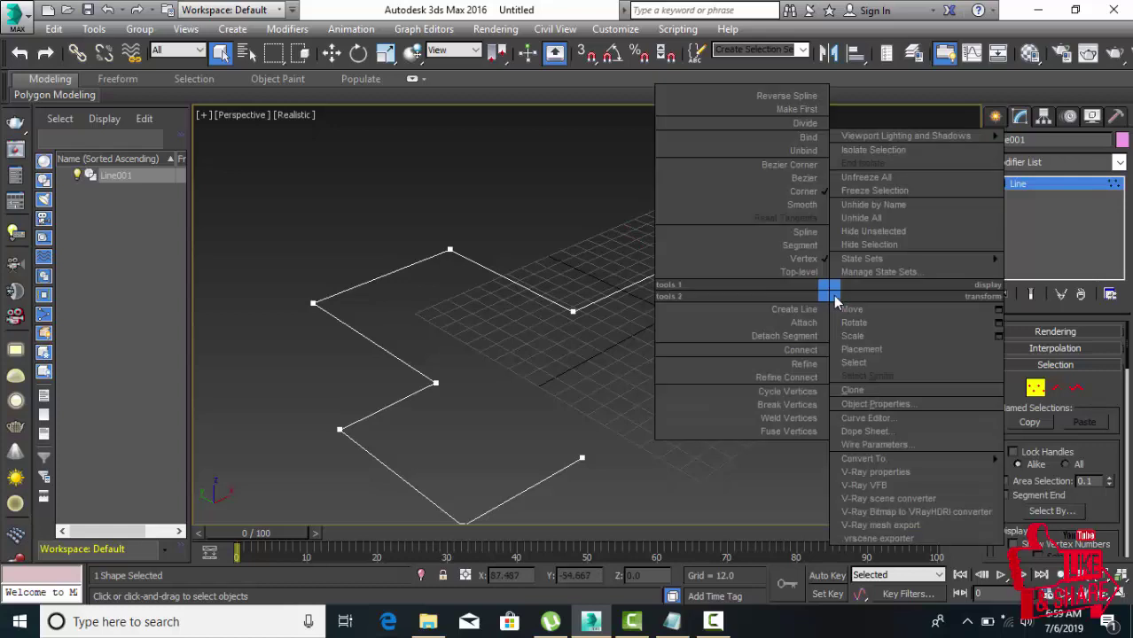
pyautogui.click(800, 207)
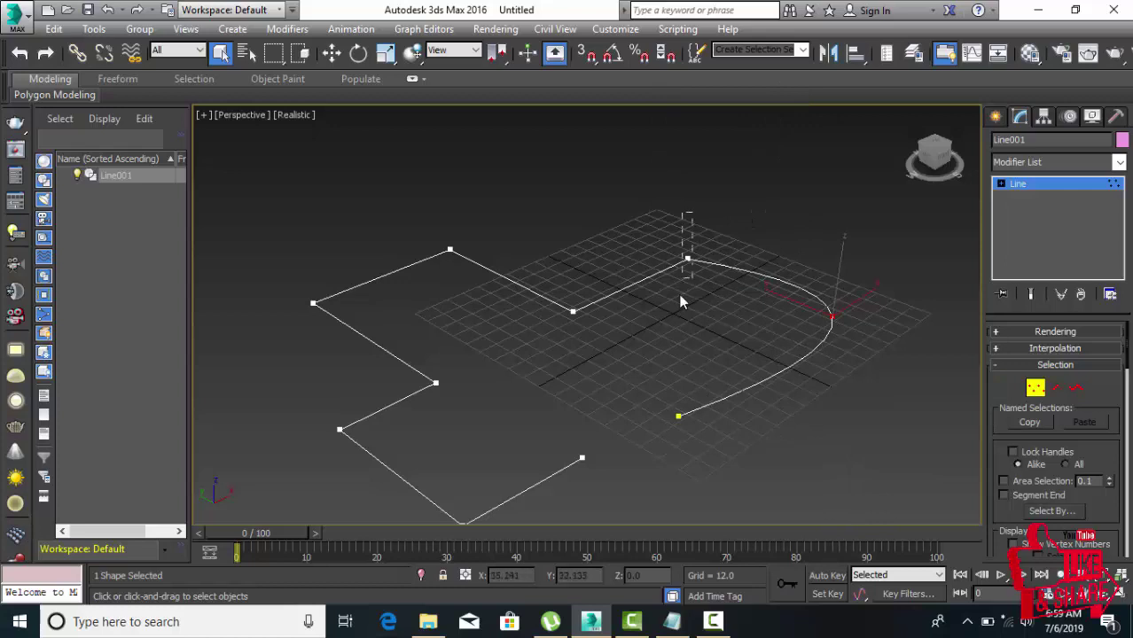
pyautogui.click(687, 259)
pyautogui.rightClick(704, 273)
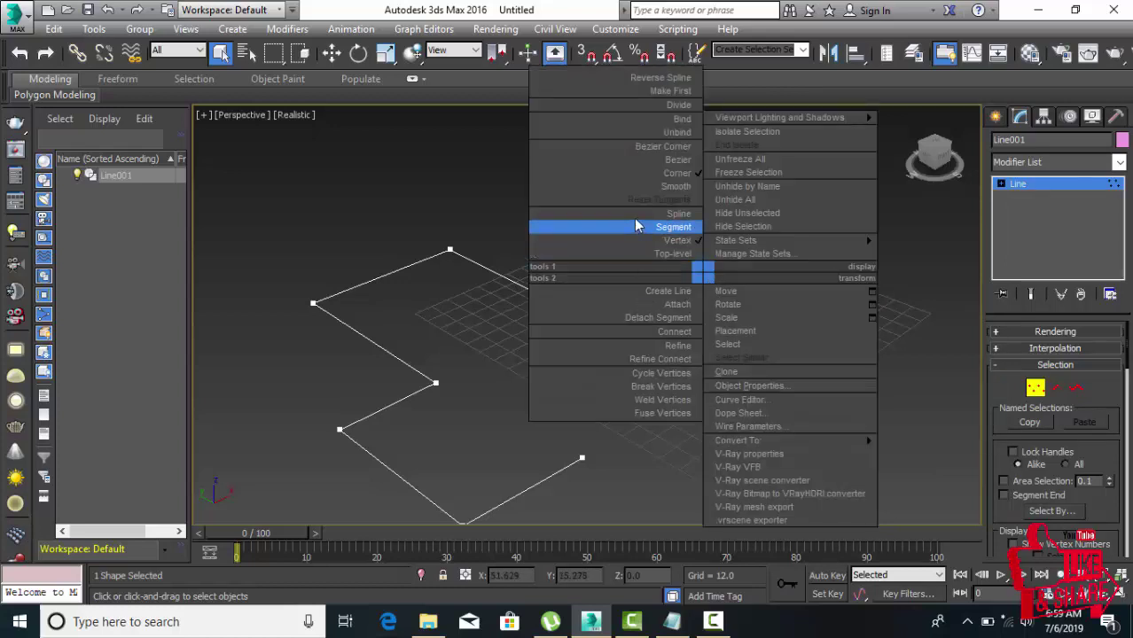
pyautogui.click(651, 172)
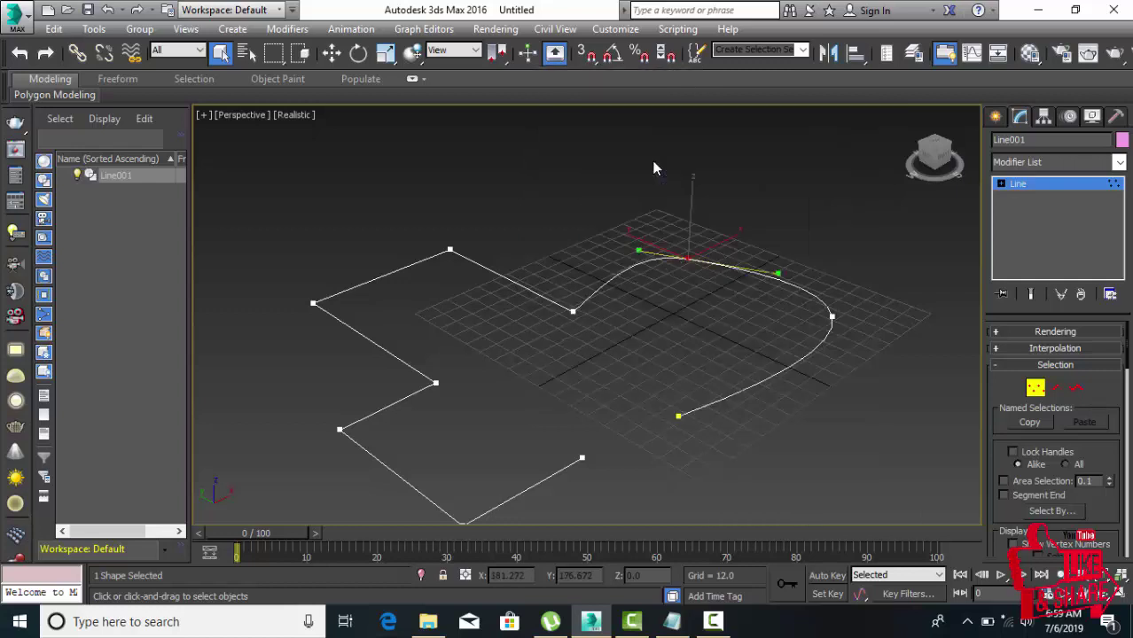
pyautogui.scroll(2, 658, 238)
pyautogui.moveTo(672, 284)
pyautogui.mouseDown(button='middle')
pyautogui.moveTo(645, 303)
pyautogui.moveTo(596, 304)
pyautogui.mouseUp(button='middle')
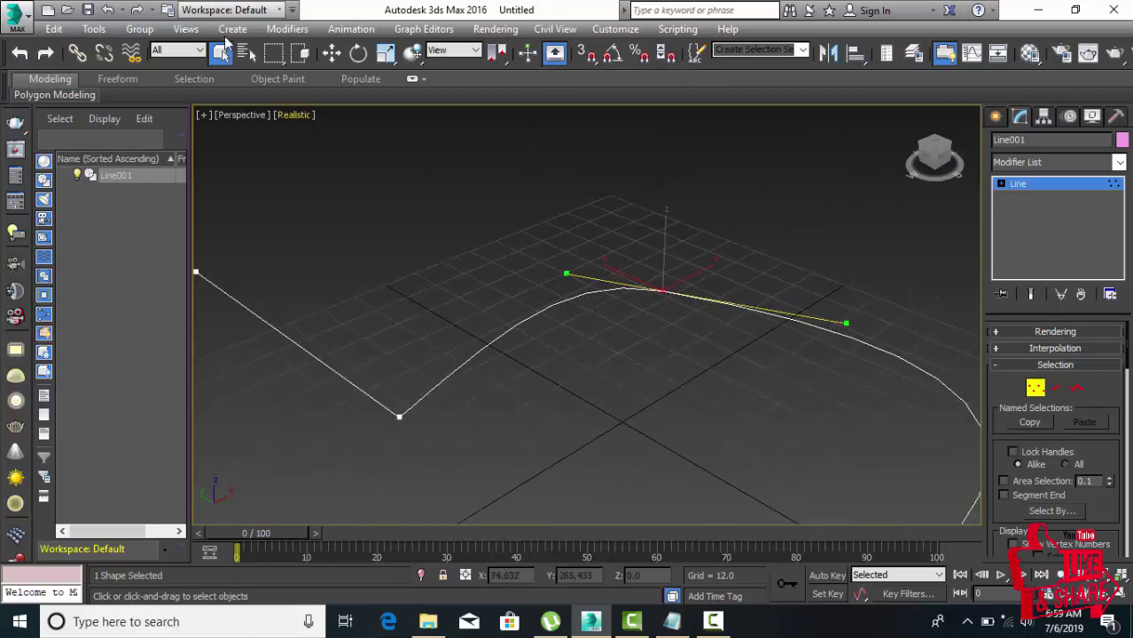
# Move the selected vertex to reshape the upper-right arc
pyautogui.click(331, 53)
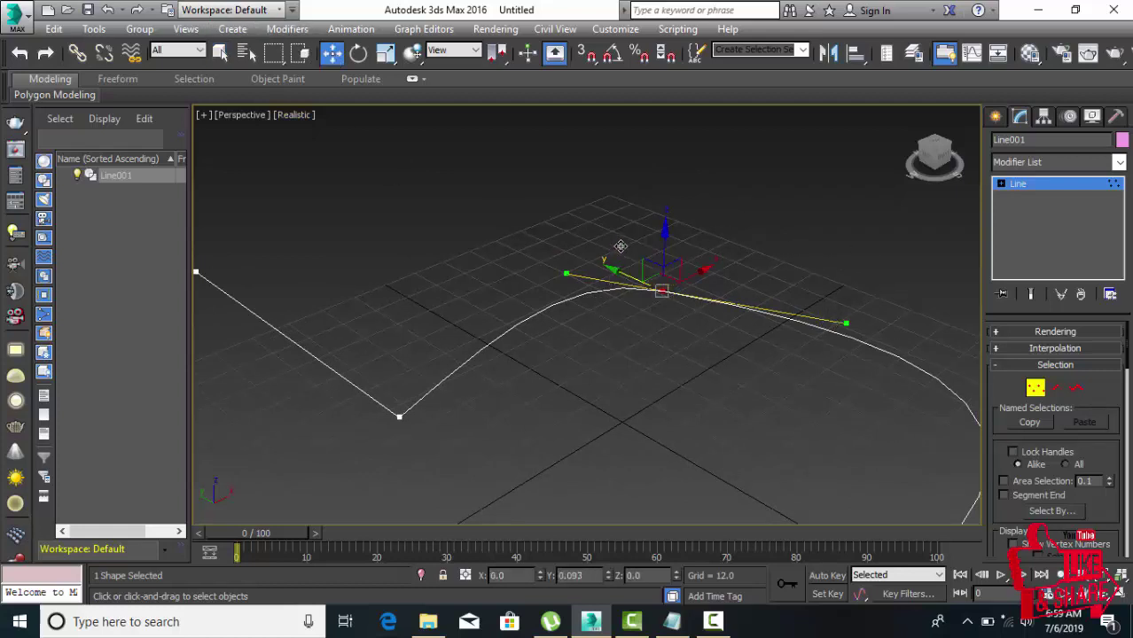
pyautogui.moveTo(621, 246)
pyautogui.mouseDown()
pyautogui.moveTo(702, 229)
pyautogui.moveTo(576, 249)
pyautogui.mouseUp()
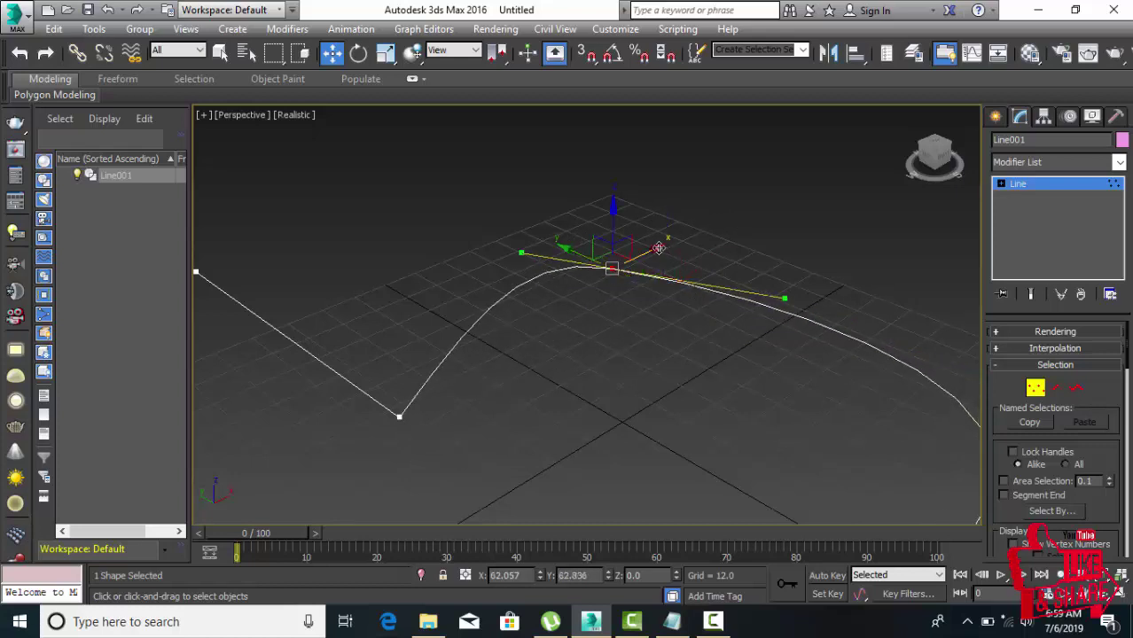
pyautogui.moveTo(654, 248)
pyautogui.mouseDown()
pyautogui.moveTo(816, 165)
pyautogui.moveTo(723, 397)
pyautogui.moveTo(723, 514)
pyautogui.moveTo(587, 592)
pyautogui.moveTo(714, 373)
pyautogui.moveTo(708, 321)
pyautogui.mouseUp()
pyautogui.scroll(-2, 708, 308)
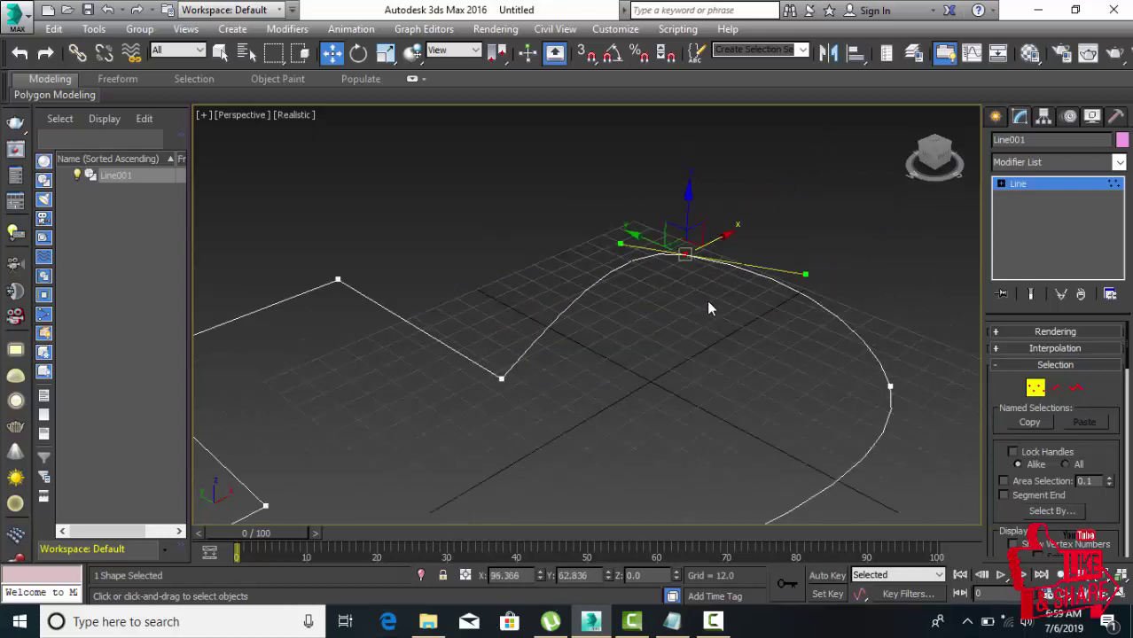
pyautogui.moveTo(599, 346); pyautogui.dragTo(691, 293, button='middle')
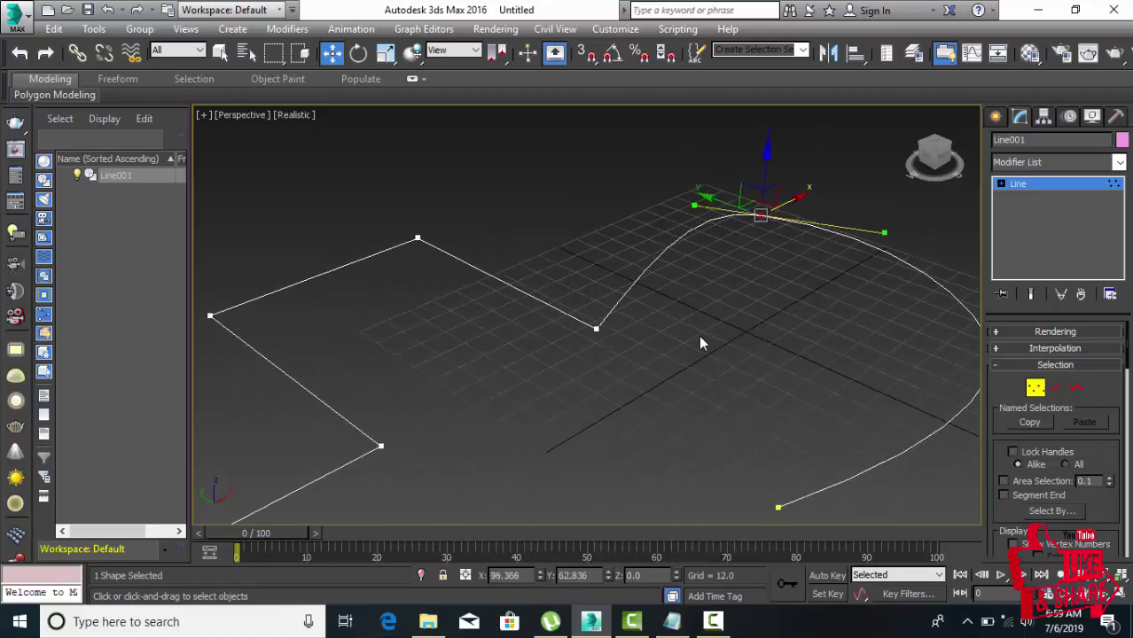
# Make the left-bend vertex Smooth to round that corner into a curve
pyautogui.click(639, 373)
pyautogui.moveTo(640, 373); pyautogui.dragTo(674, 315, button='middle')
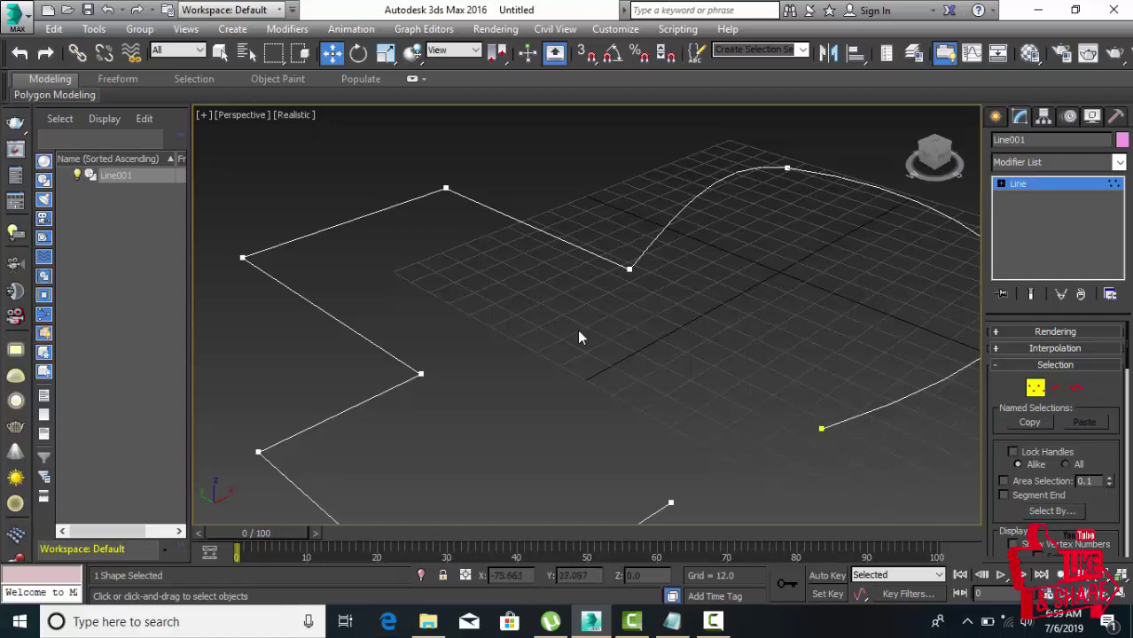
pyautogui.click(421, 374)
pyautogui.rightClick(451, 295)
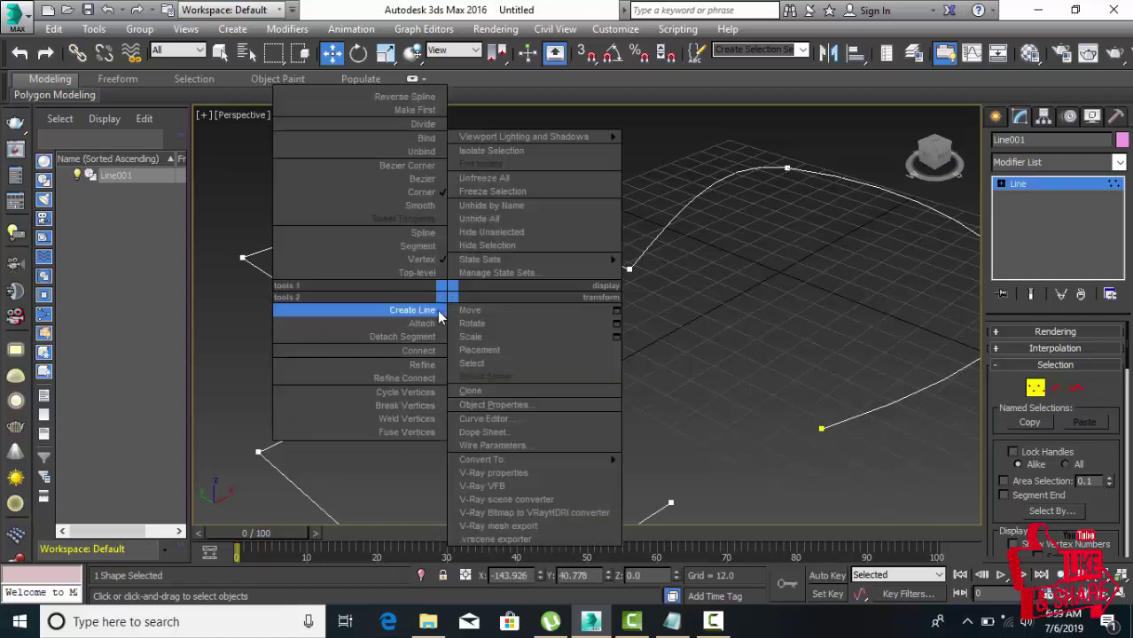
pyautogui.click(420, 210)
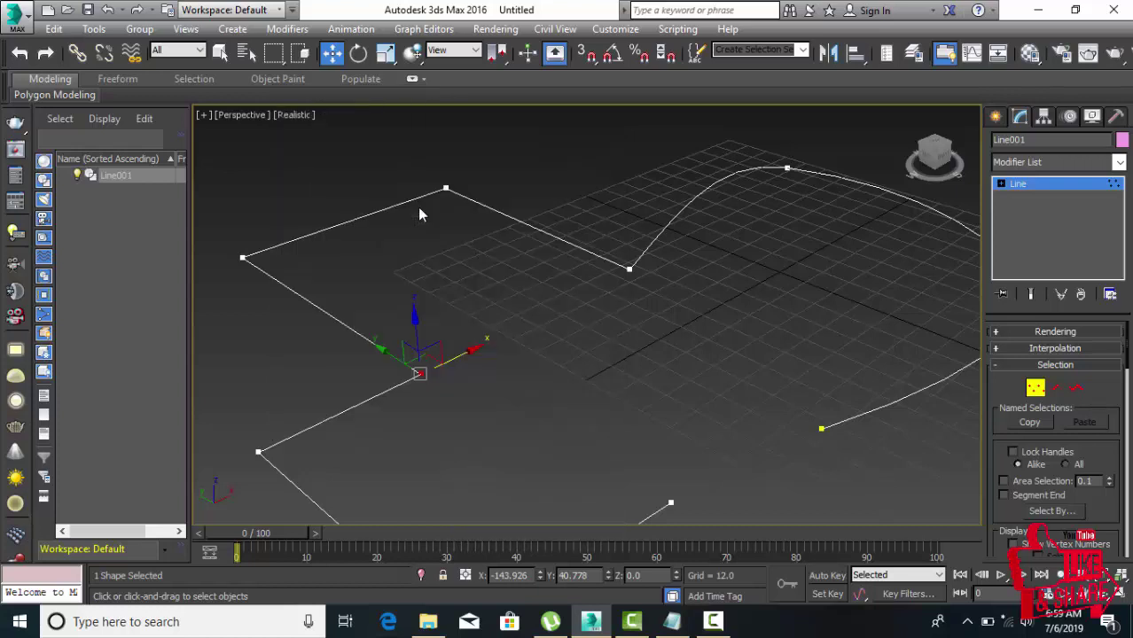
pyautogui.click(581, 352)
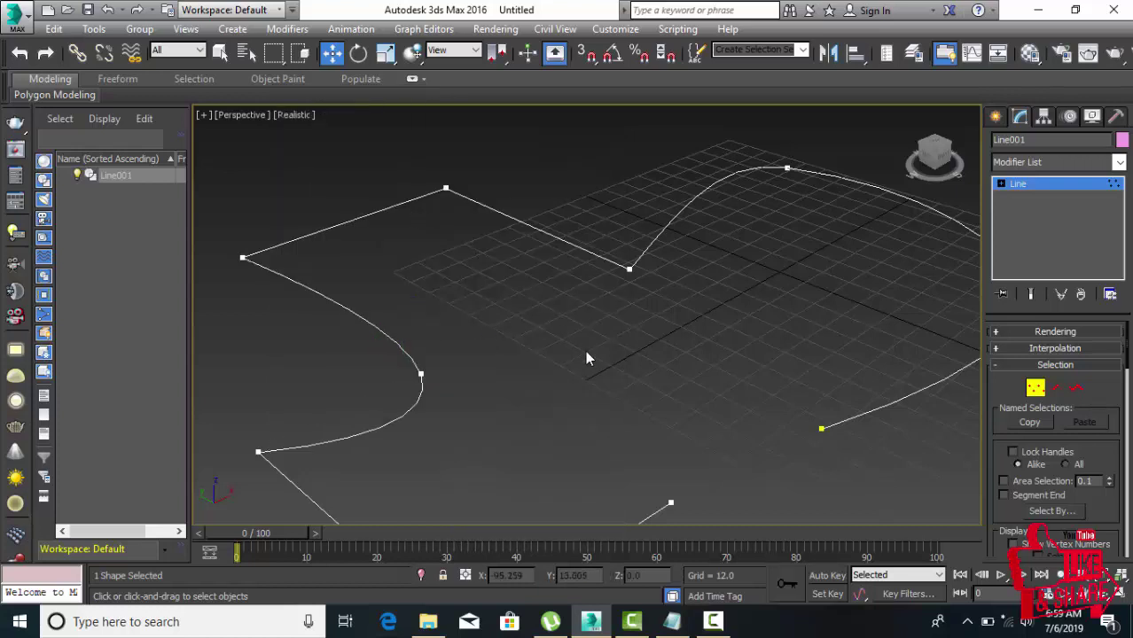
pyautogui.scroll(-2, 585, 357)
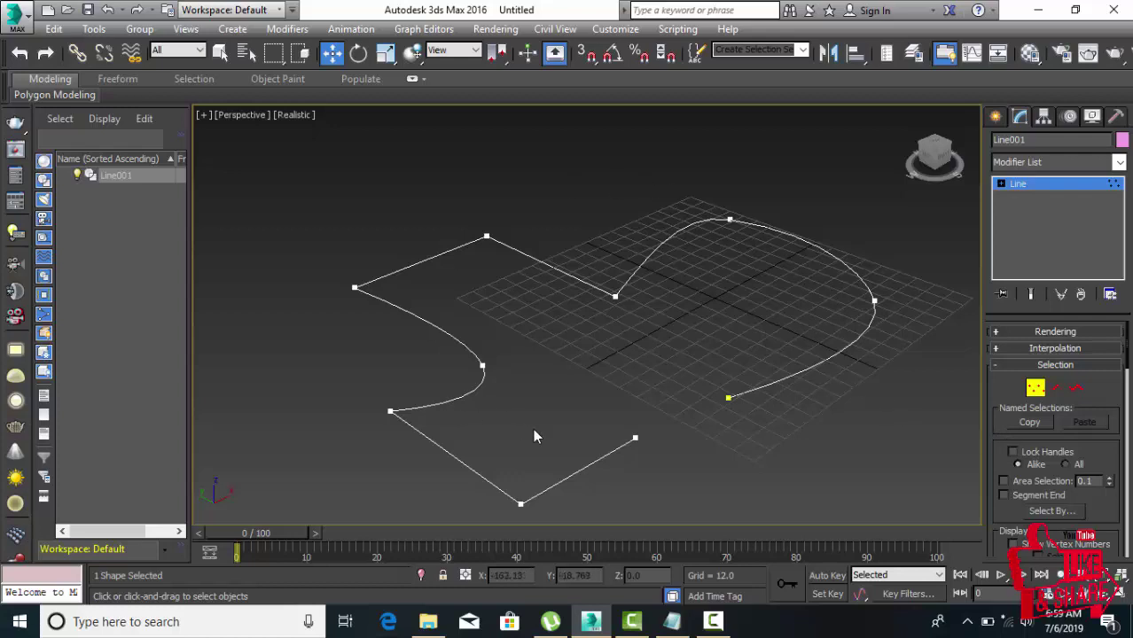
# Enable Line001 in renderer and viewport with radial thickness 31.7
pyautogui.click(996, 332)
pyautogui.click(998, 345)
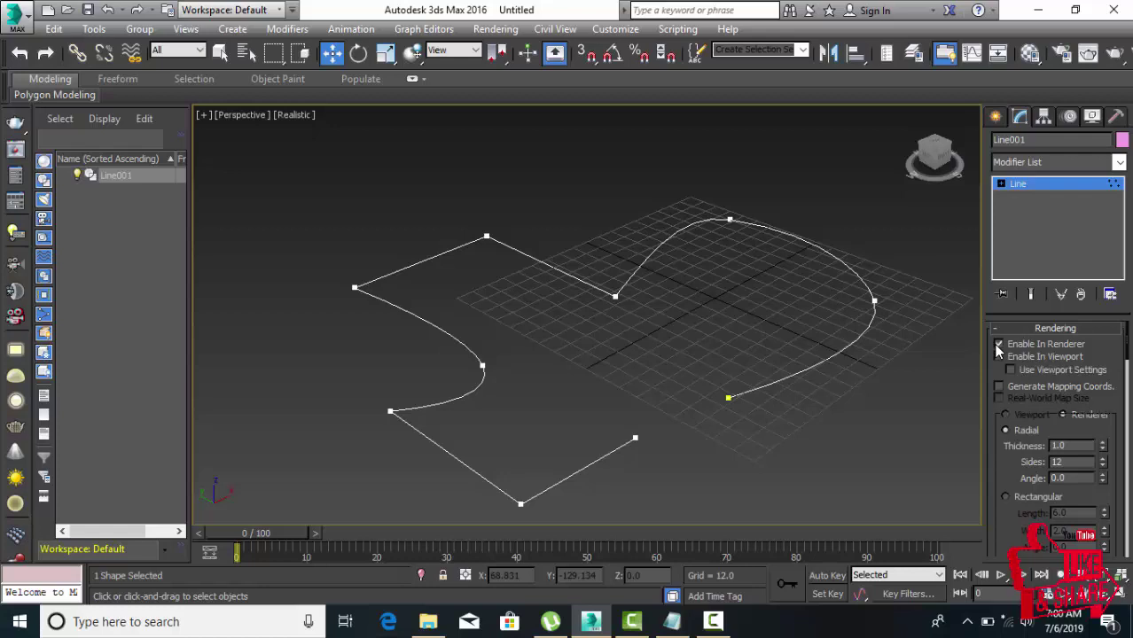
pyautogui.click(997, 356)
pyautogui.scroll(5, 616, 468)
pyautogui.scroll(3, 674, 381)
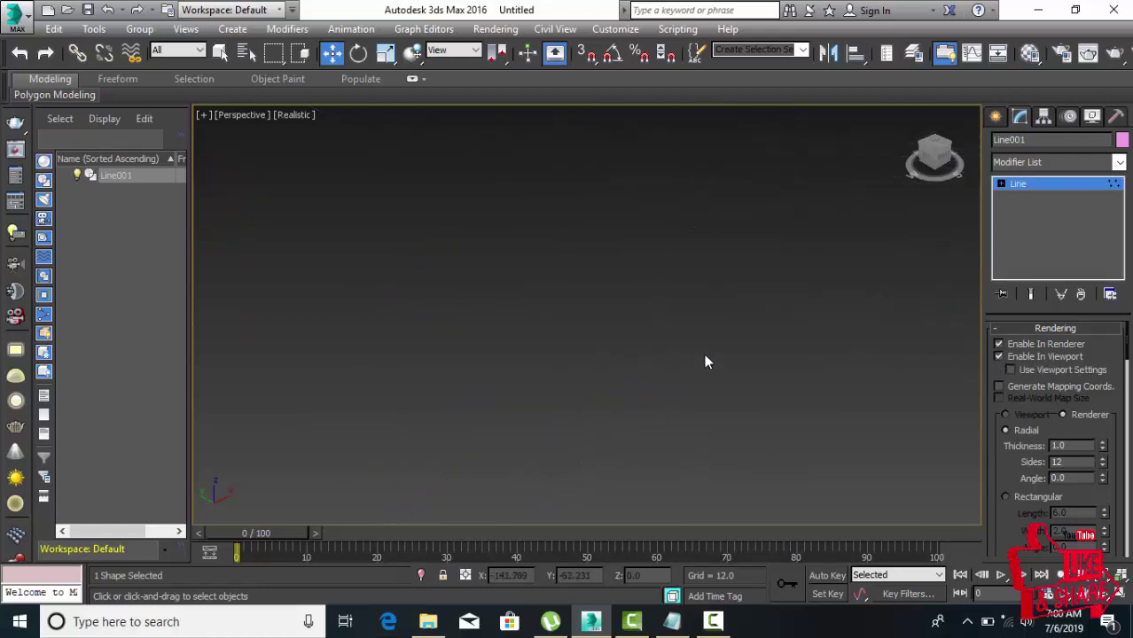
pyautogui.scroll(-3, 703, 361)
pyautogui.moveTo(723, 278); pyautogui.dragTo(379, 385, button='middle')
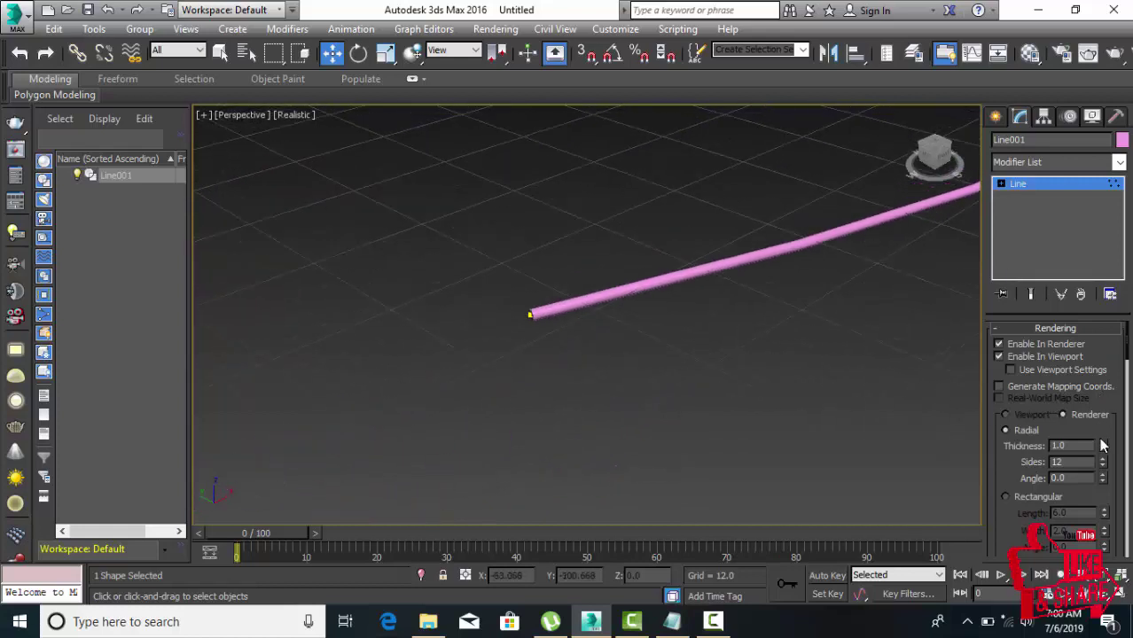
pyautogui.moveTo(1103, 450)
pyautogui.mouseDown()
pyautogui.moveTo(1095, 304)
pyautogui.moveTo(1067, 444)
pyautogui.moveTo(936, 278)
pyautogui.mouseUp()
pyautogui.scroll(-5, 722, 377)
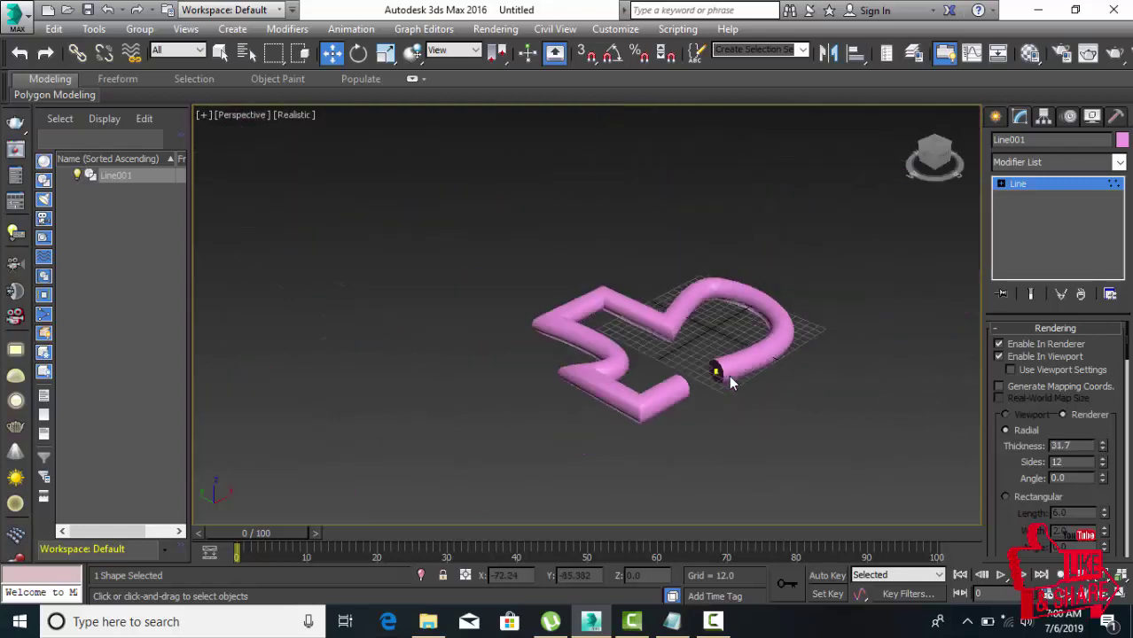
pyautogui.scroll(2, 730, 392)
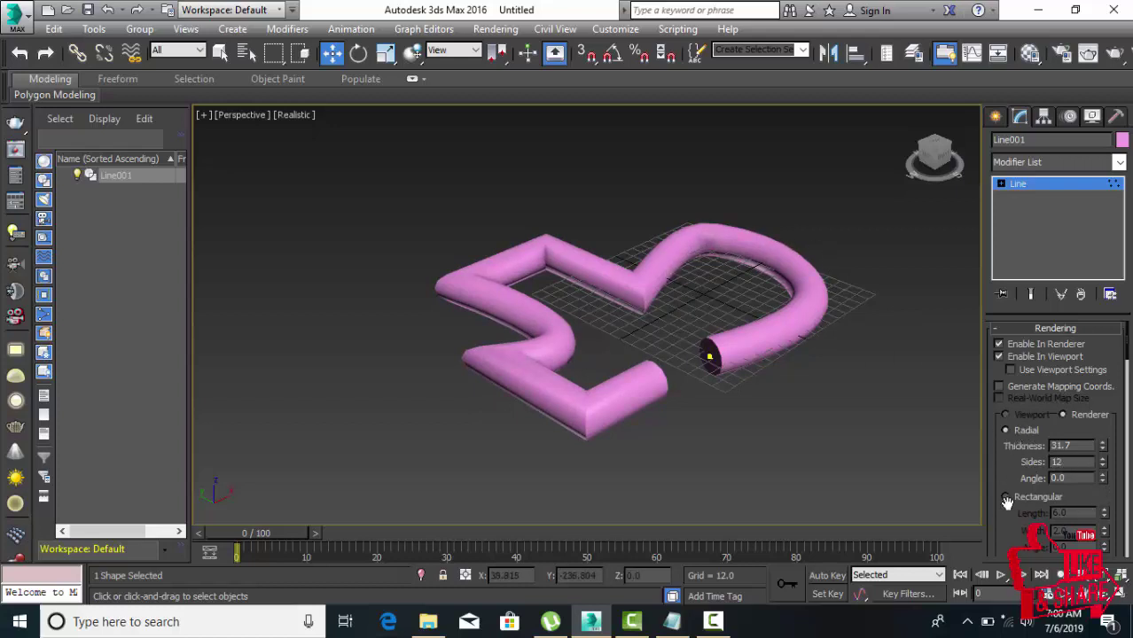
# Switch Line001 to a Rectangular rendering profile and raise its length into tall walls
pyautogui.click(1005, 497)
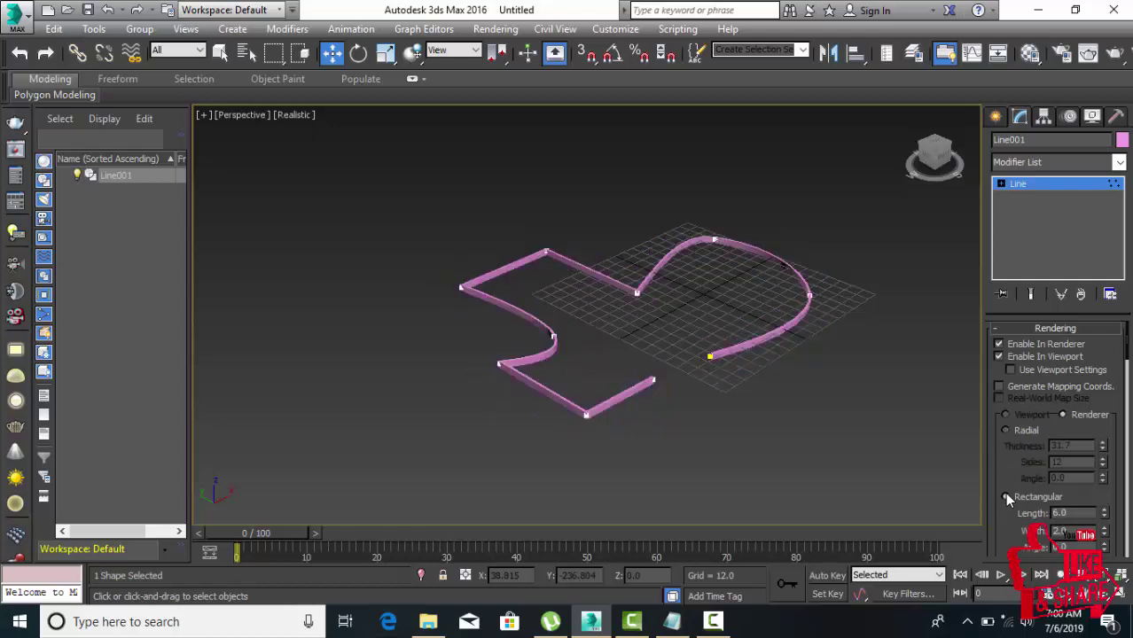
pyautogui.moveTo(1104, 514); pyautogui.dragTo(1069, 183)
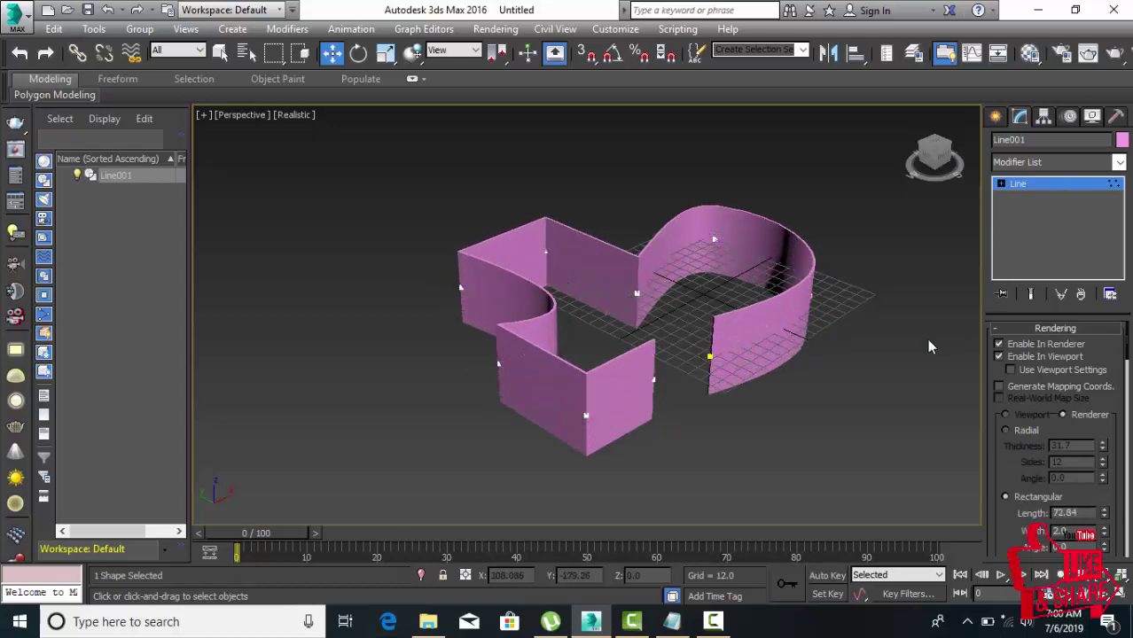
pyautogui.scroll(3, 675, 350)
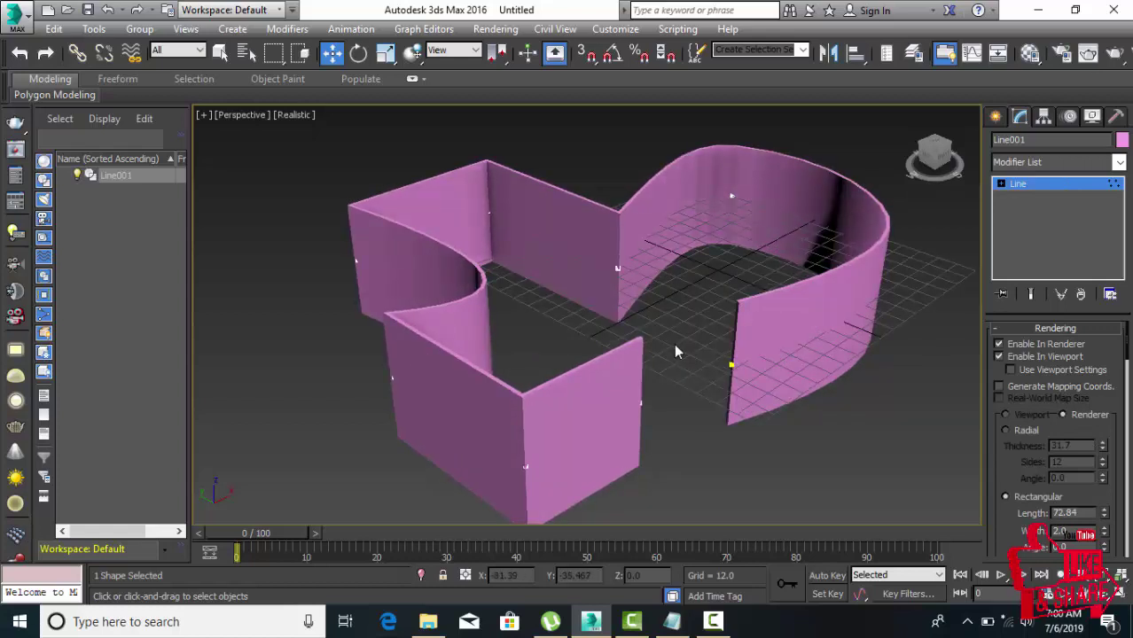
# Hide the grid, adjust the wall length to 91.05, and disable Enable In Viewport
pyautogui.press('g')
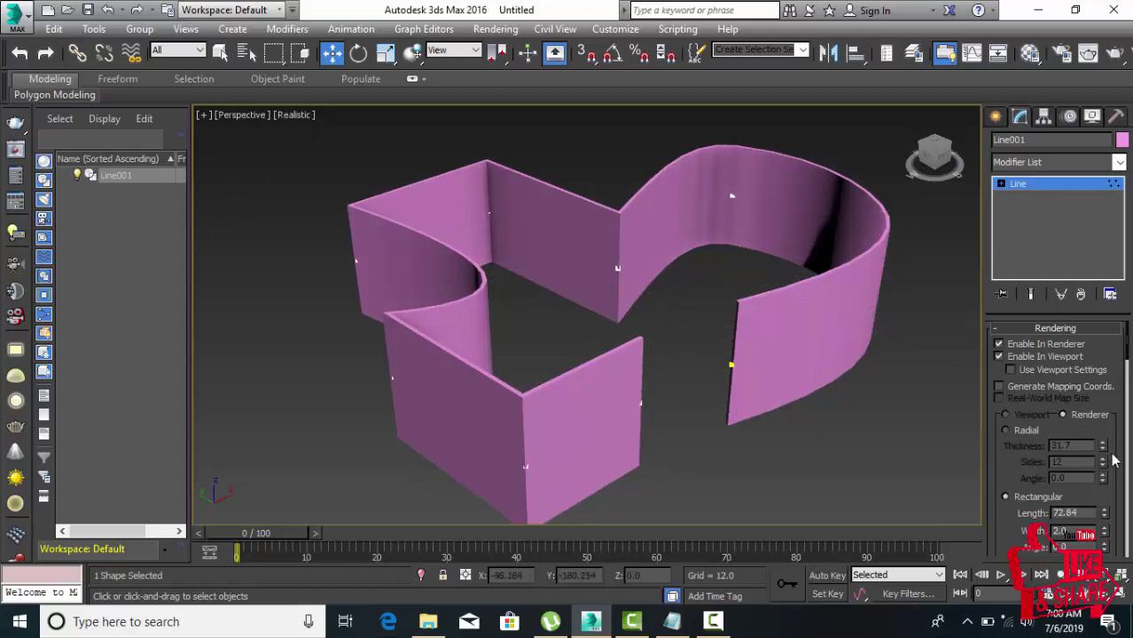
pyautogui.moveTo(1105, 517)
pyautogui.mouseDown()
pyautogui.moveTo(1099, 542)
pyautogui.moveTo(1092, 490)
pyautogui.mouseUp()
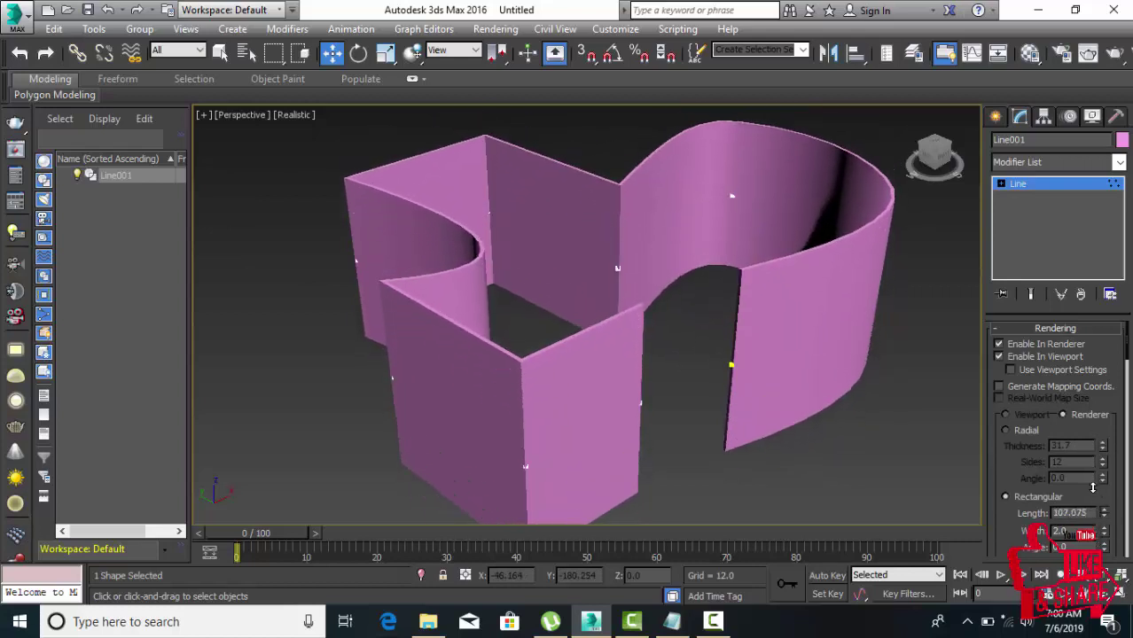
pyautogui.moveTo(768, 459)
pyautogui.mouseDown(button='middle')
pyautogui.moveTo(715, 437)
pyautogui.moveTo(635, 437)
pyautogui.mouseUp(button='middle')
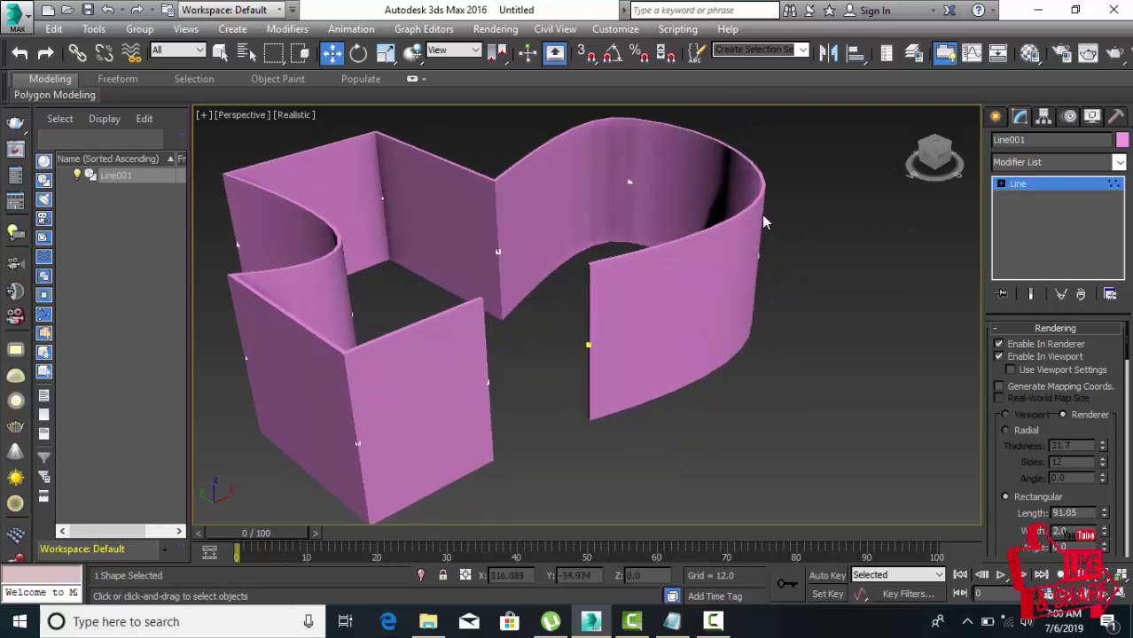
pyautogui.click(998, 356)
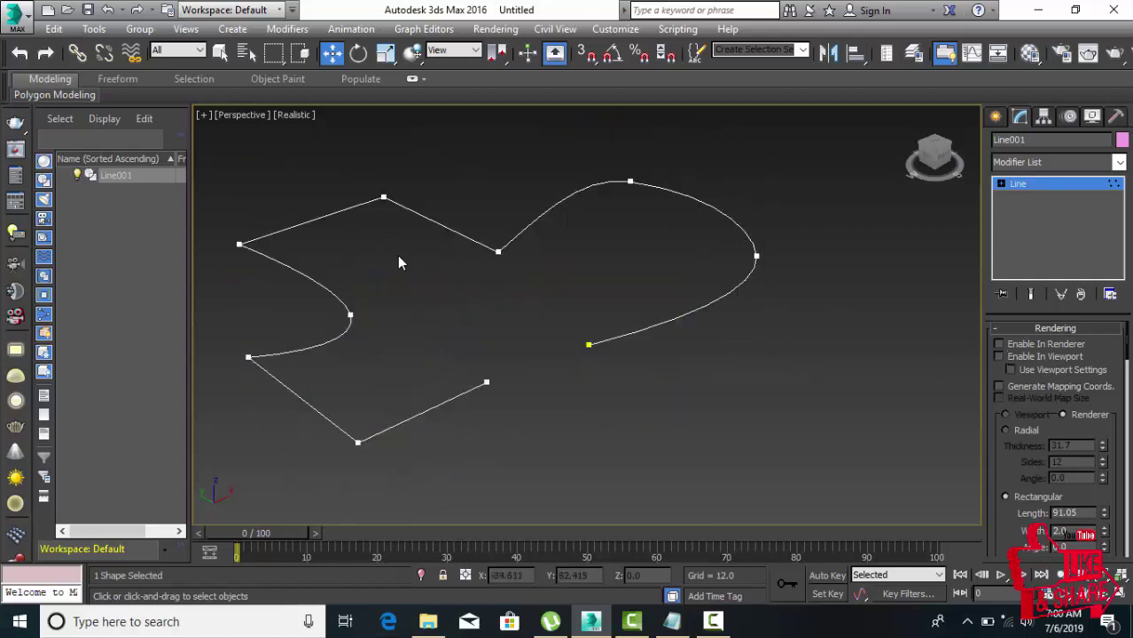
# Draw a flat Rectangle001 spline on the ground plane beside Line001 in Perspective
pyautogui.click(995, 118)
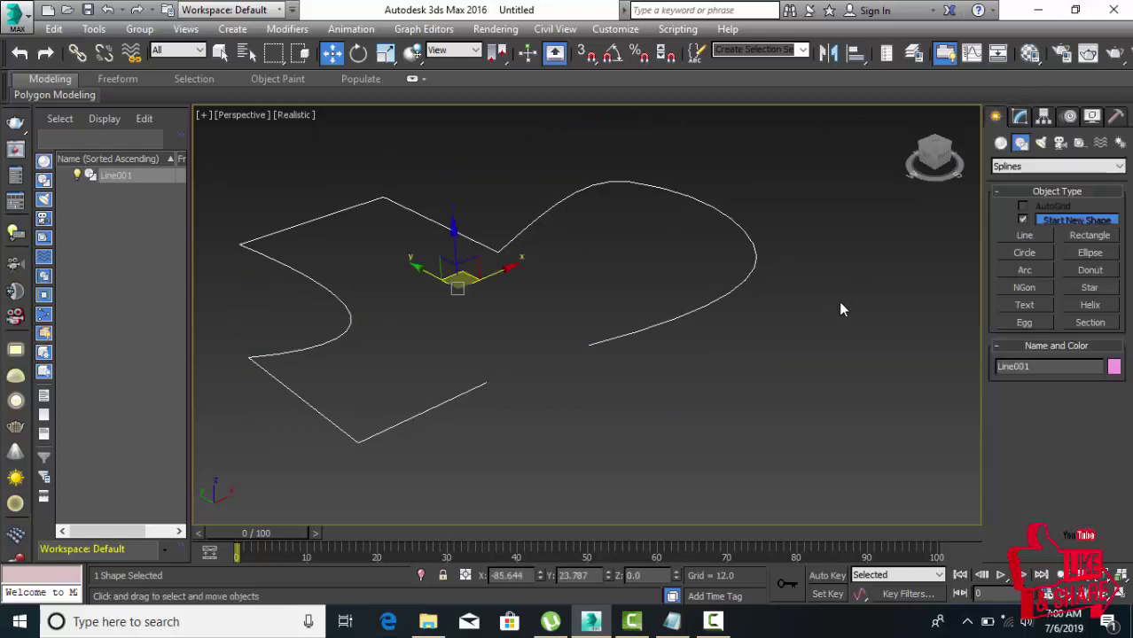
pyautogui.moveTo(842, 310); pyautogui.dragTo(364, 404, button='middle')
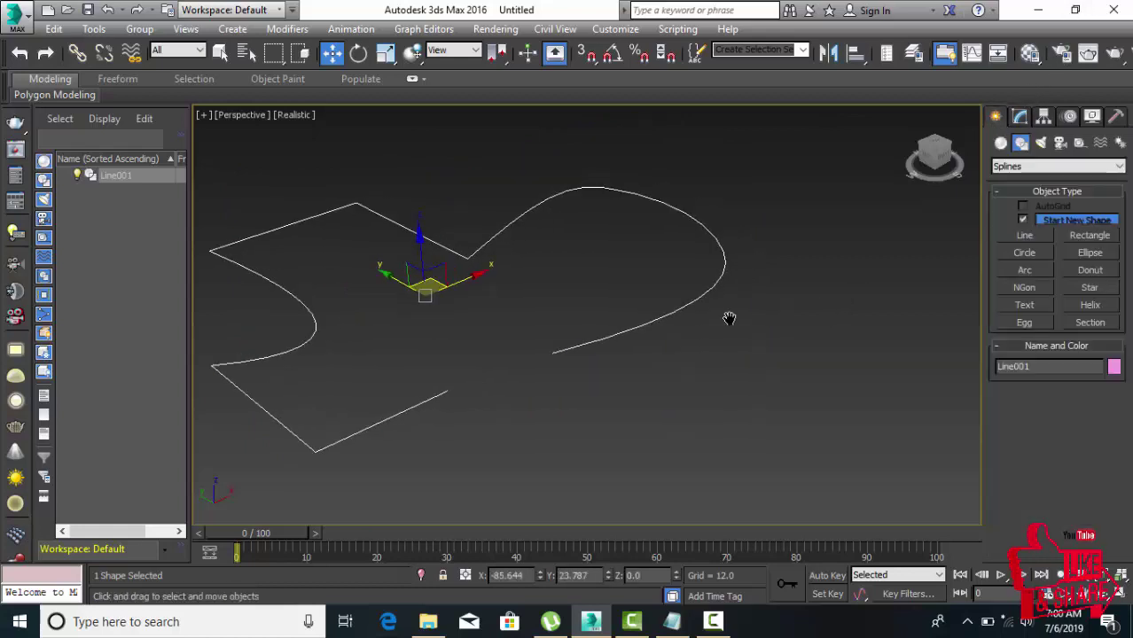
pyautogui.click(1092, 241)
pyautogui.moveTo(442, 274)
pyautogui.mouseDown()
pyautogui.moveTo(615, 392)
pyautogui.moveTo(853, 350)
pyautogui.moveTo(902, 272)
pyautogui.mouseUp()
pyautogui.moveTo(838, 328); pyautogui.dragTo(712, 359, button='middle')
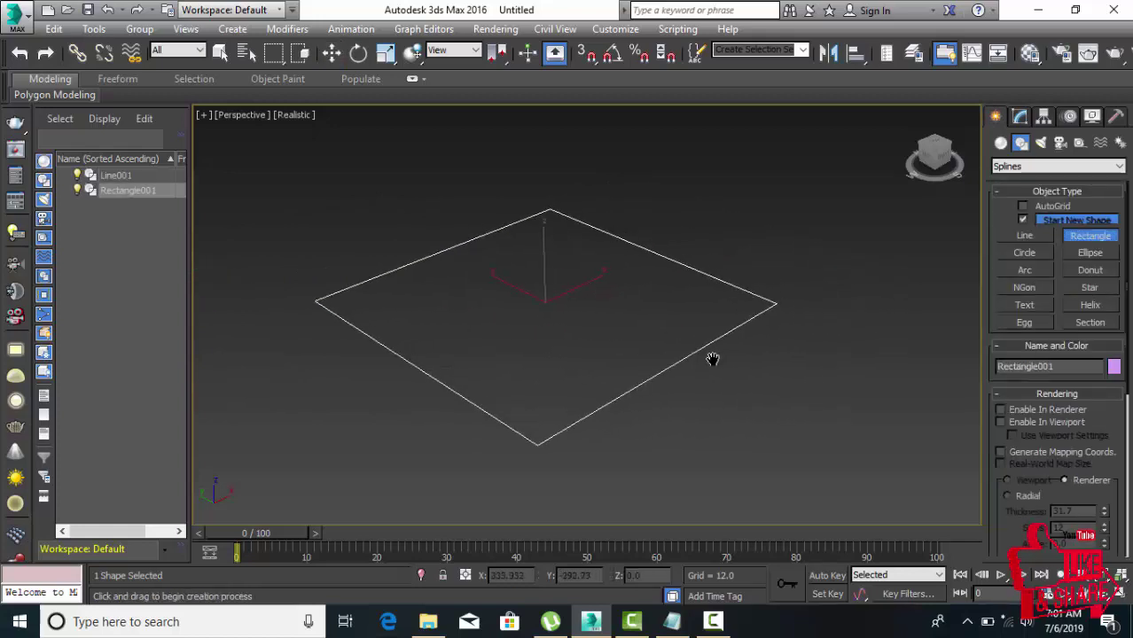
# Convert Rectangle001 to an Editable Spline
pyautogui.rightClick(698, 297)
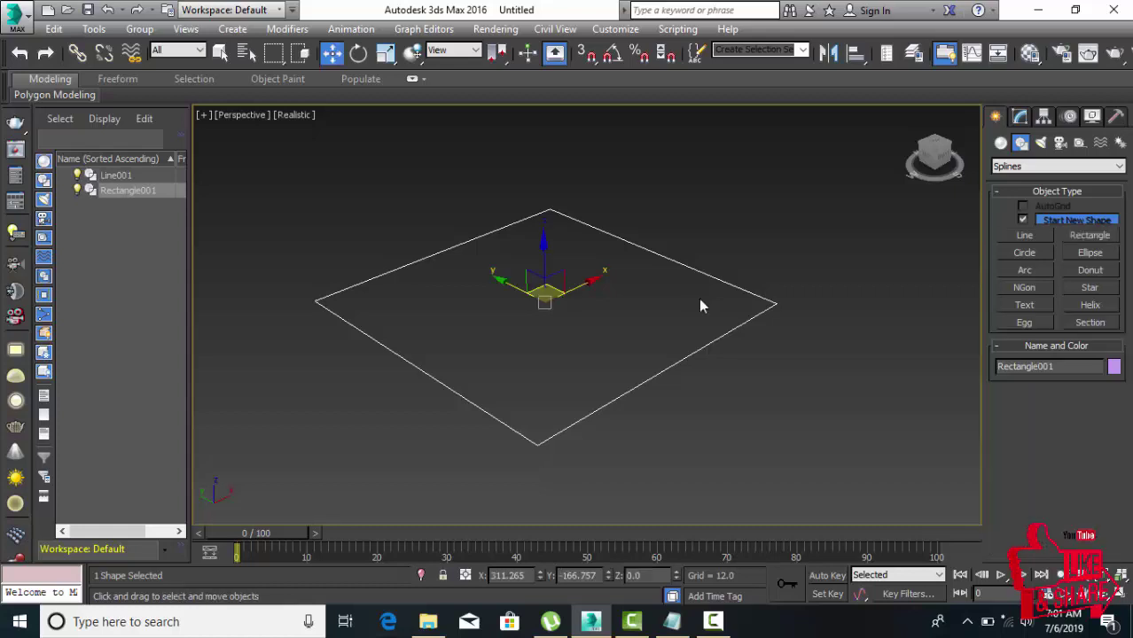
pyautogui.rightClick(698, 298)
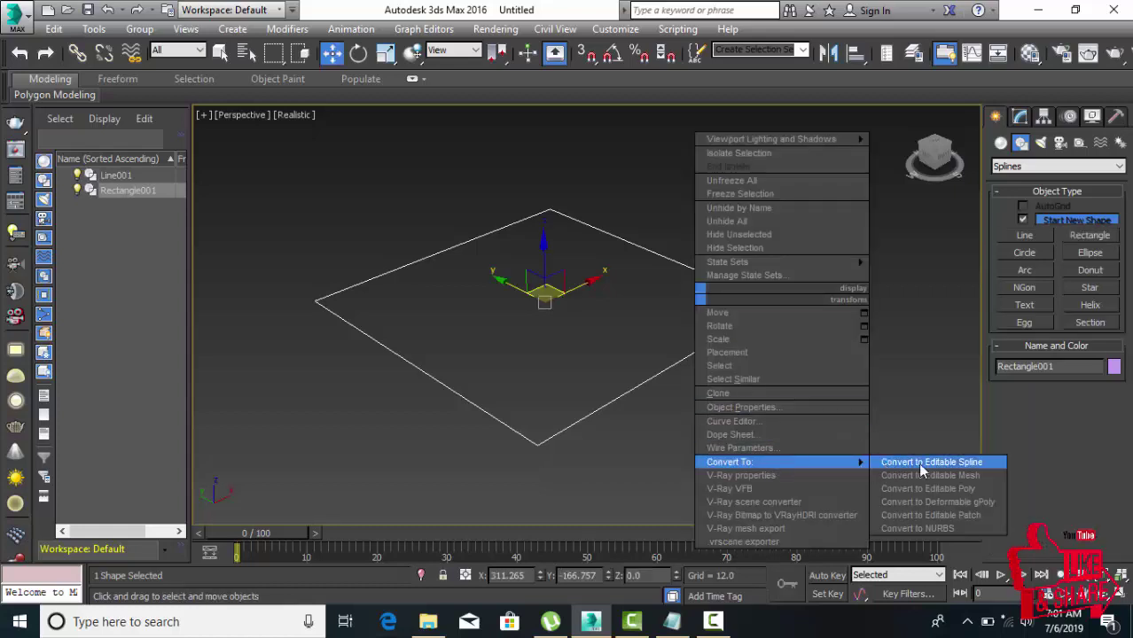
pyautogui.click(917, 462)
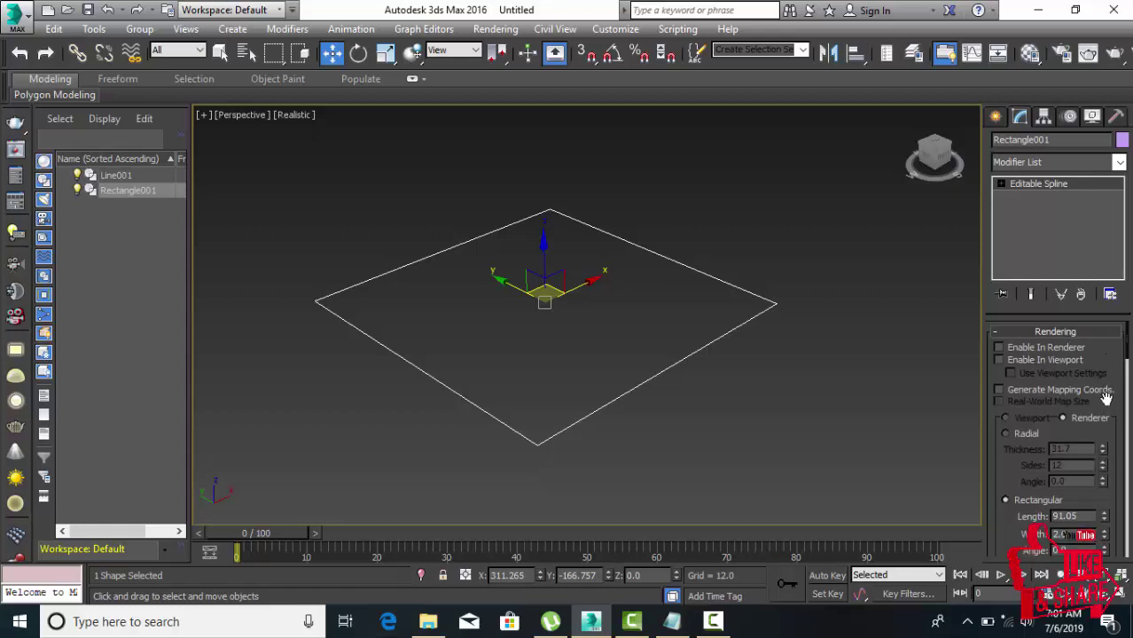
pyautogui.scroll(-3, 1099, 403)
pyautogui.scroll(-2, 1011, 413)
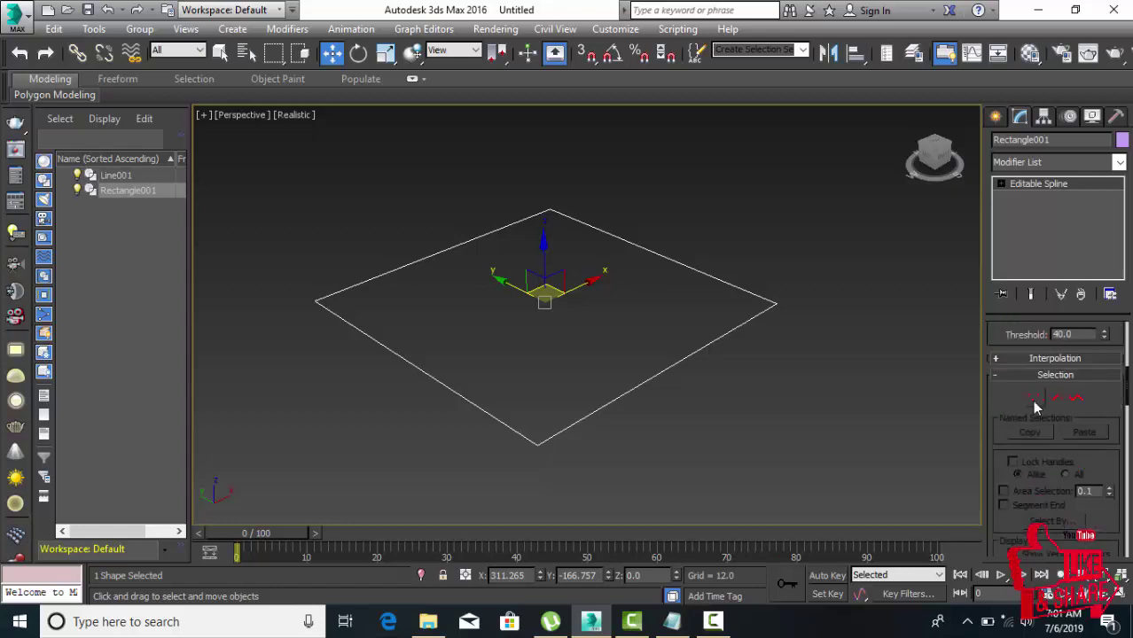
# In Vertex mode, set the rectangle's right corner vertex to Smooth, then exit Vertex mode
pyautogui.click(1035, 399)
pyautogui.moveTo(858, 277); pyautogui.dragTo(737, 369)
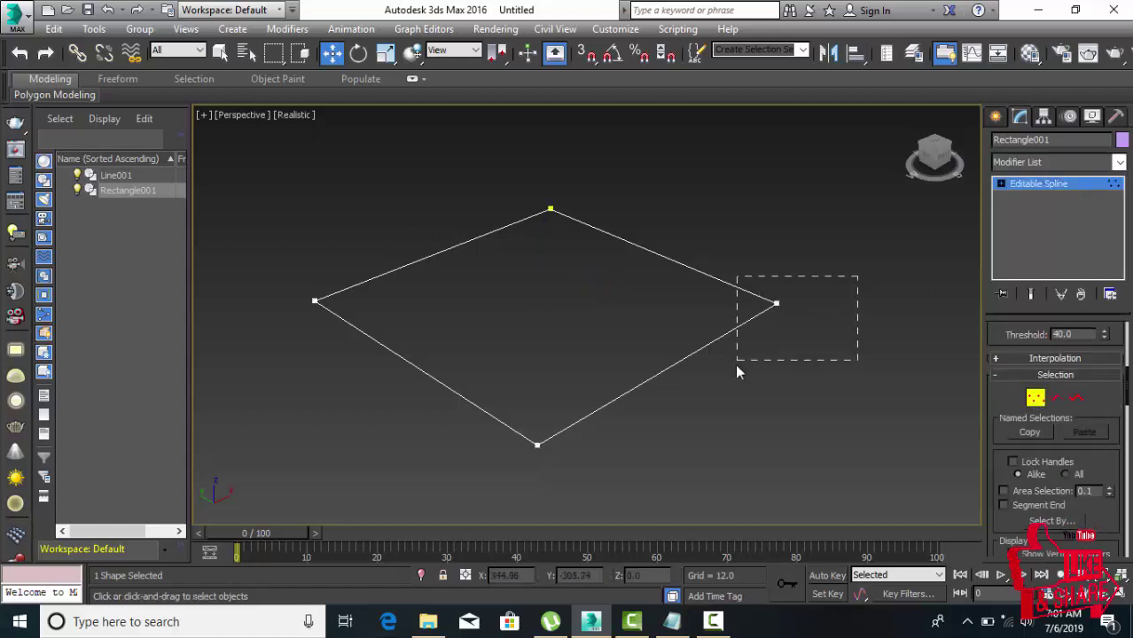
pyautogui.rightClick(782, 318)
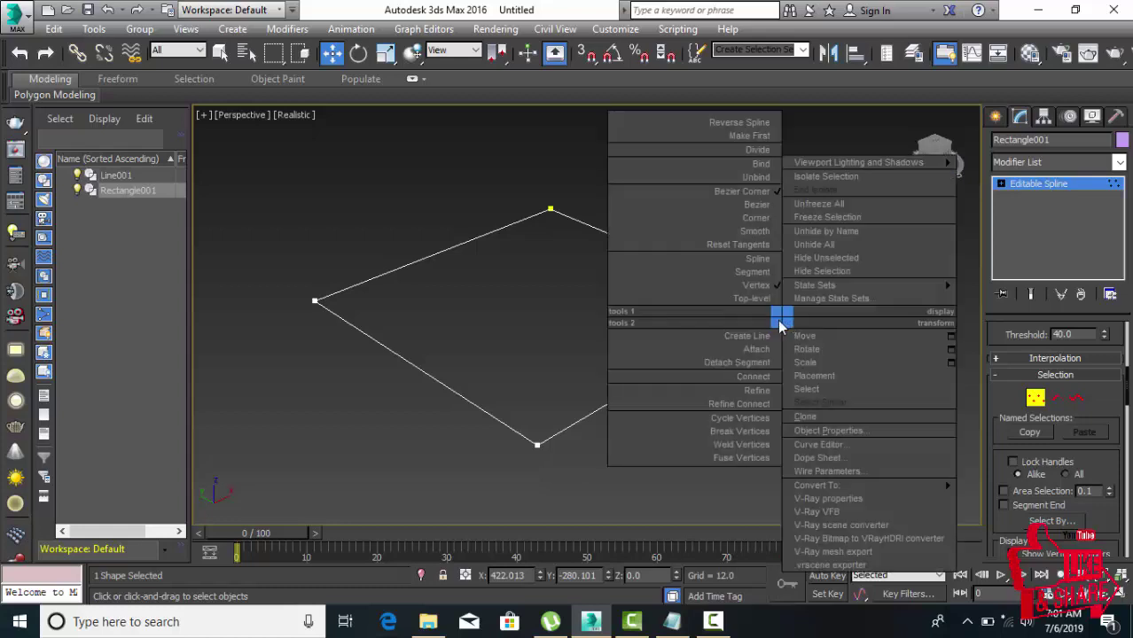
pyautogui.click(749, 230)
pyautogui.click(744, 217)
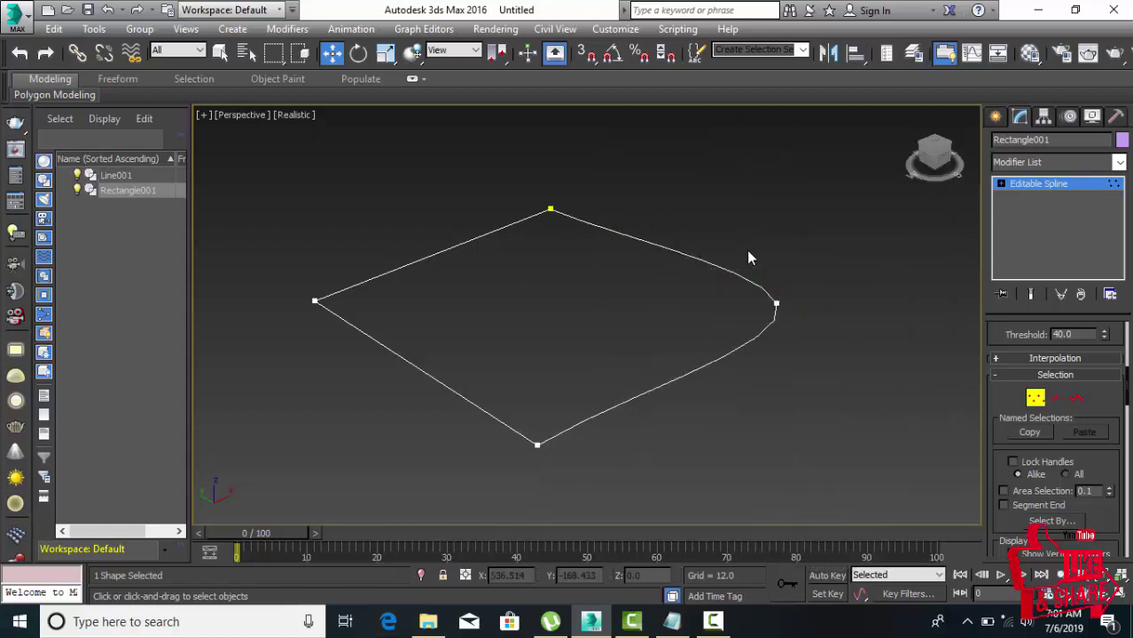
pyautogui.click(1035, 397)
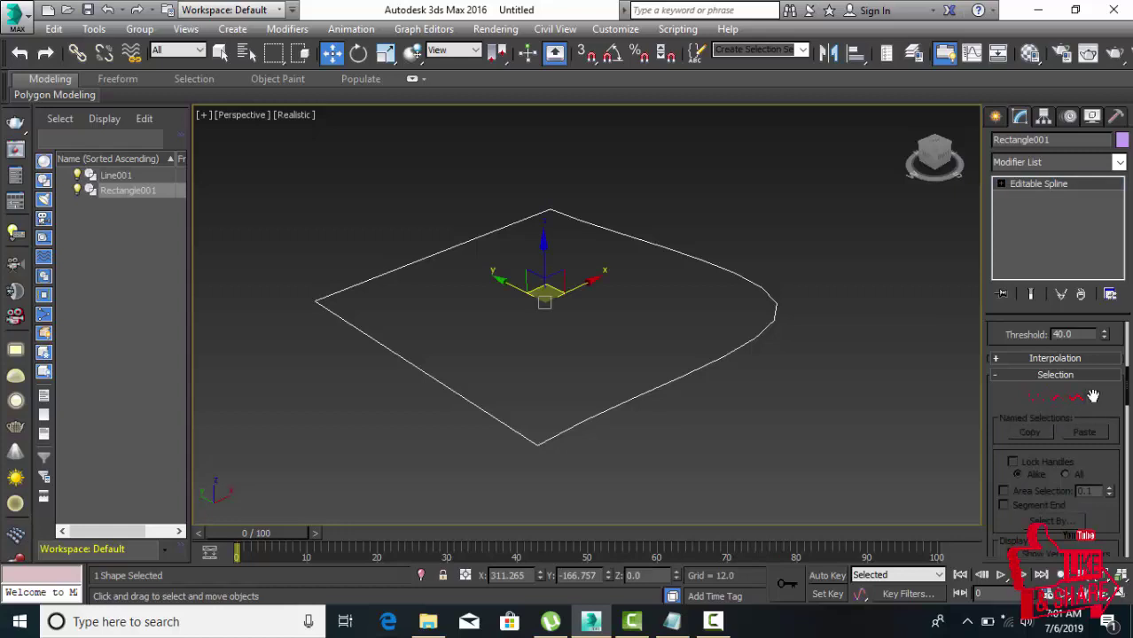
# Enable In Viewport rendering so Rectangle001 shows as solid rectangular walls
pyautogui.moveTo(1092, 397); pyautogui.dragTo(1094, 502)
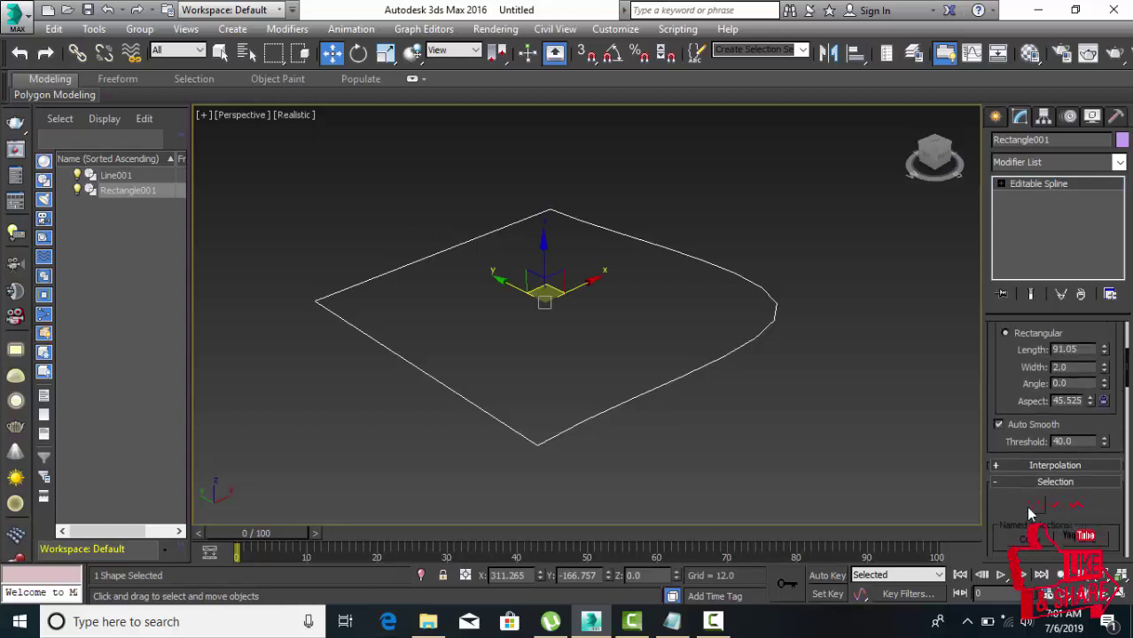
pyautogui.scroll(3, 1017, 359)
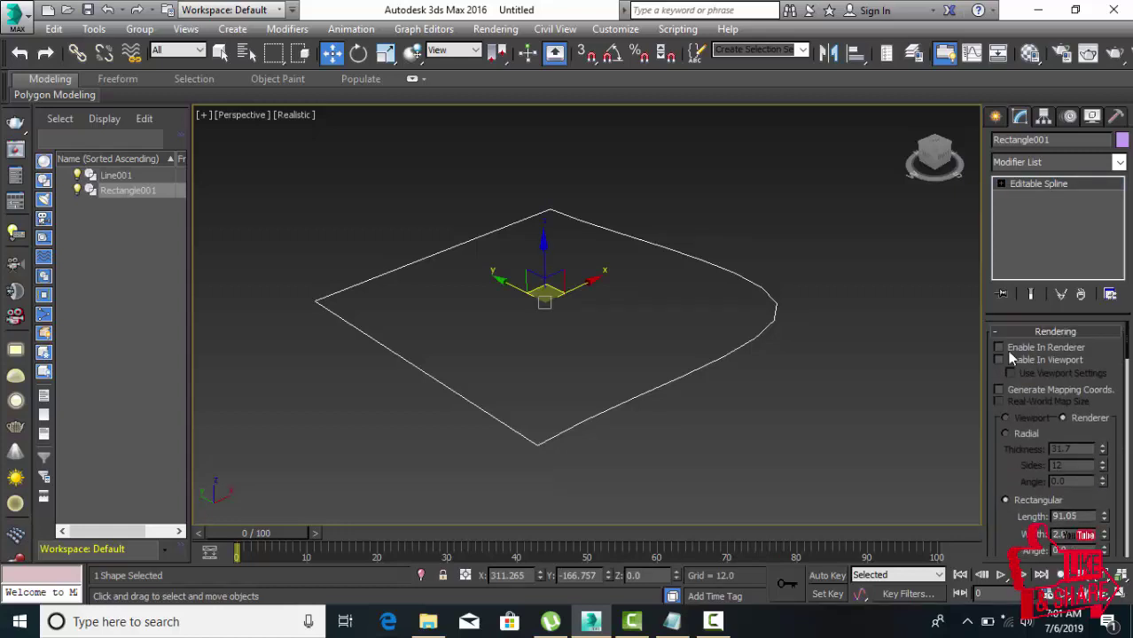
pyautogui.click(998, 359)
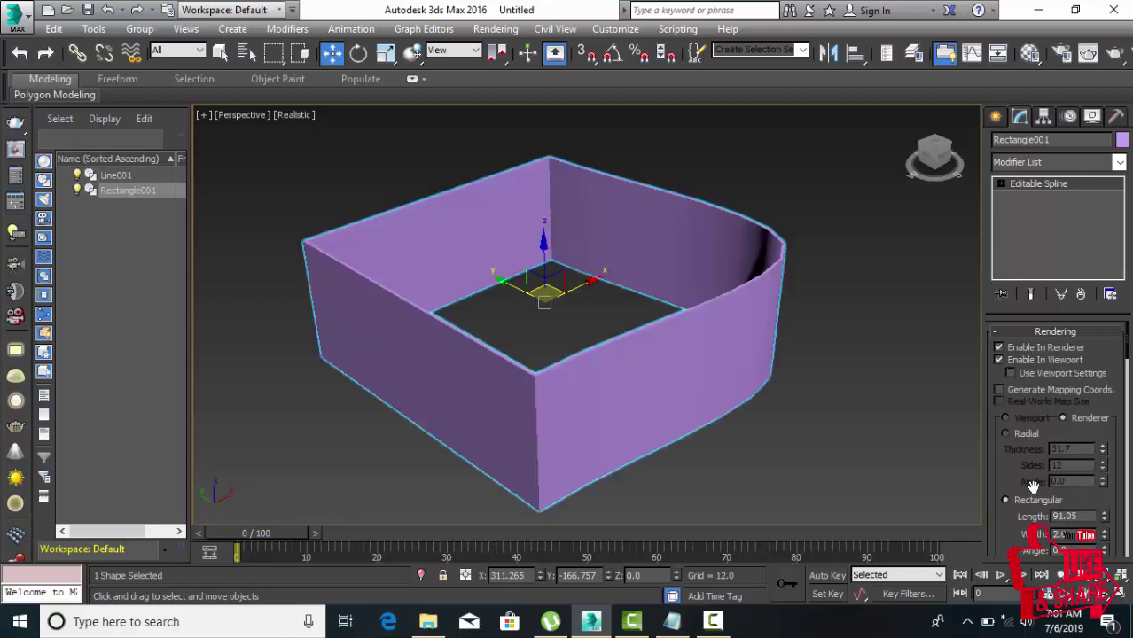
pyautogui.scroll(-1, 1078, 501)
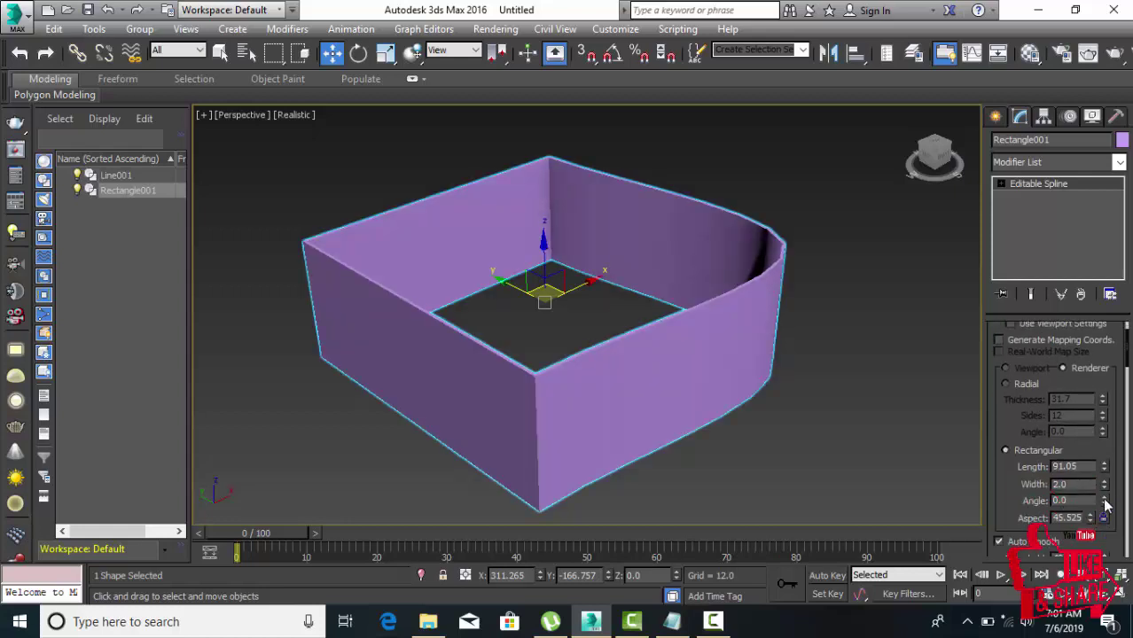
# Set the profile angle to -43.03, length to 81.44 and aspect to 40.72
pyautogui.moveTo(1103, 505)
pyautogui.mouseDown()
pyautogui.moveTo(711, 223)
pyautogui.moveTo(754, 473)
pyautogui.moveTo(754, 437)
pyautogui.mouseUp()
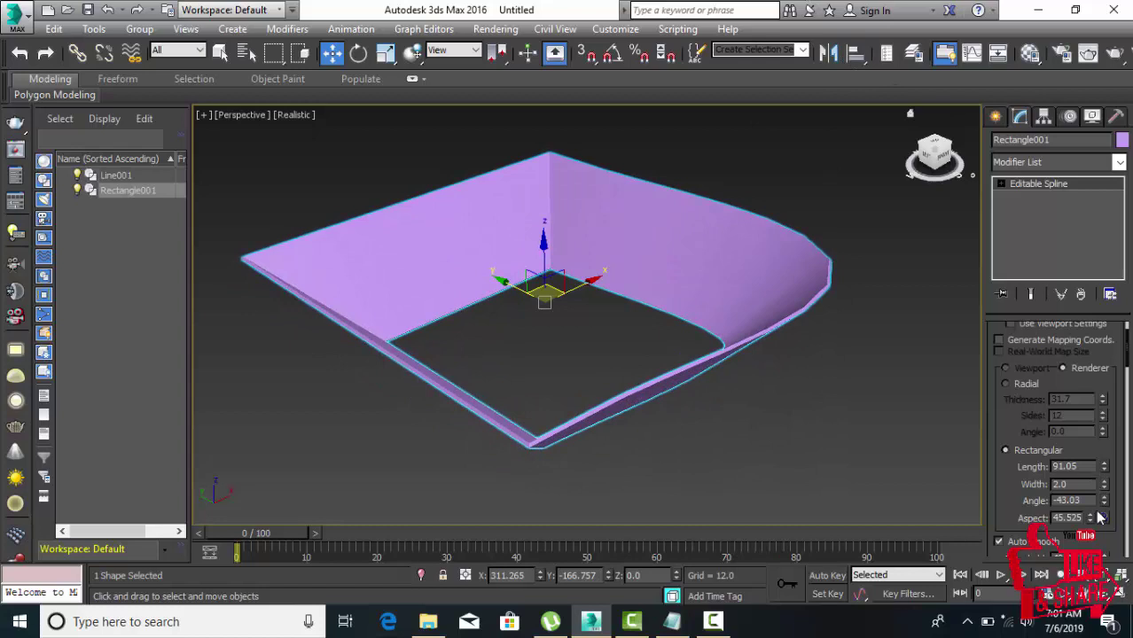
pyautogui.moveTo(1103, 518)
pyautogui.mouseDown()
pyautogui.moveTo(1099, 401)
pyautogui.moveTo(1103, 517)
pyautogui.mouseUp()
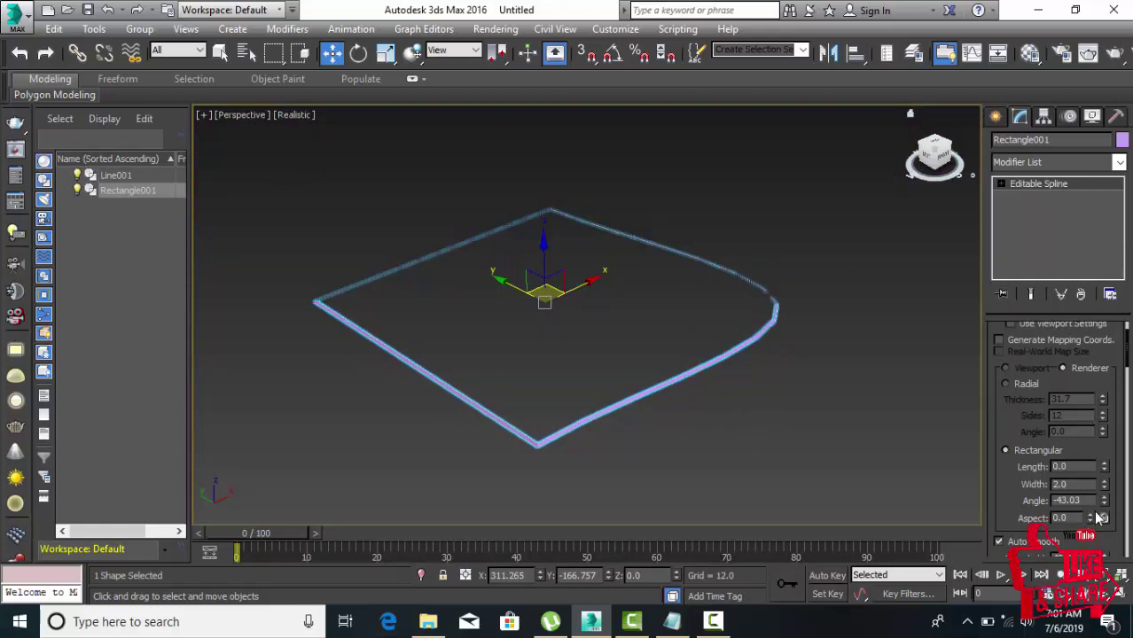
pyautogui.moveTo(1103, 517); pyautogui.dragTo(1080, 288)
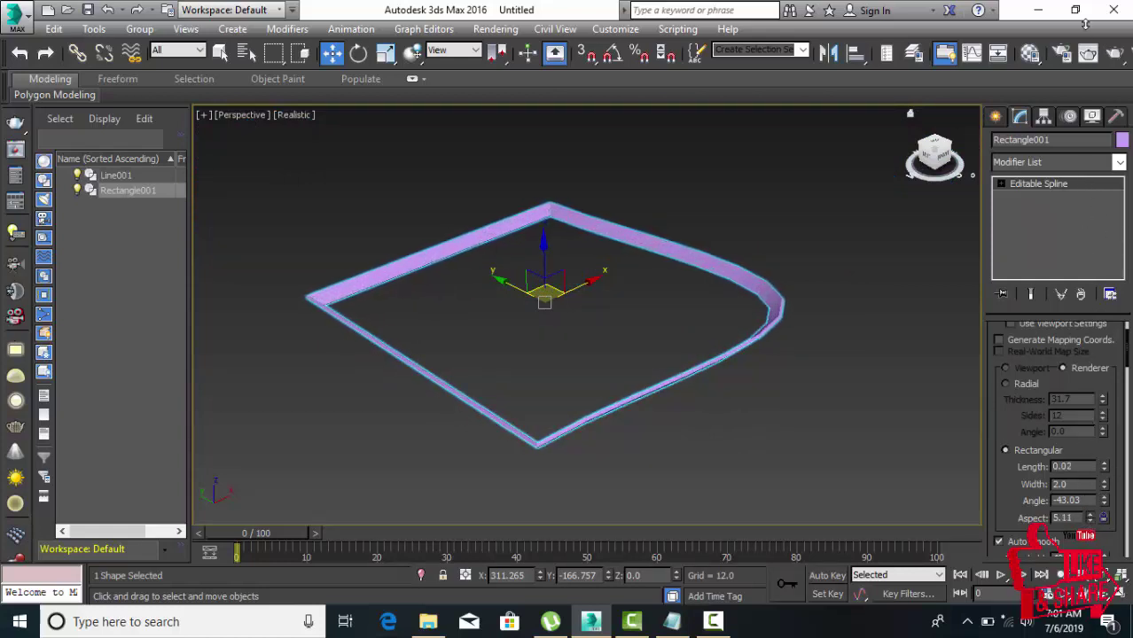
pyautogui.moveTo(13, 80); pyautogui.dragTo(22, 277)
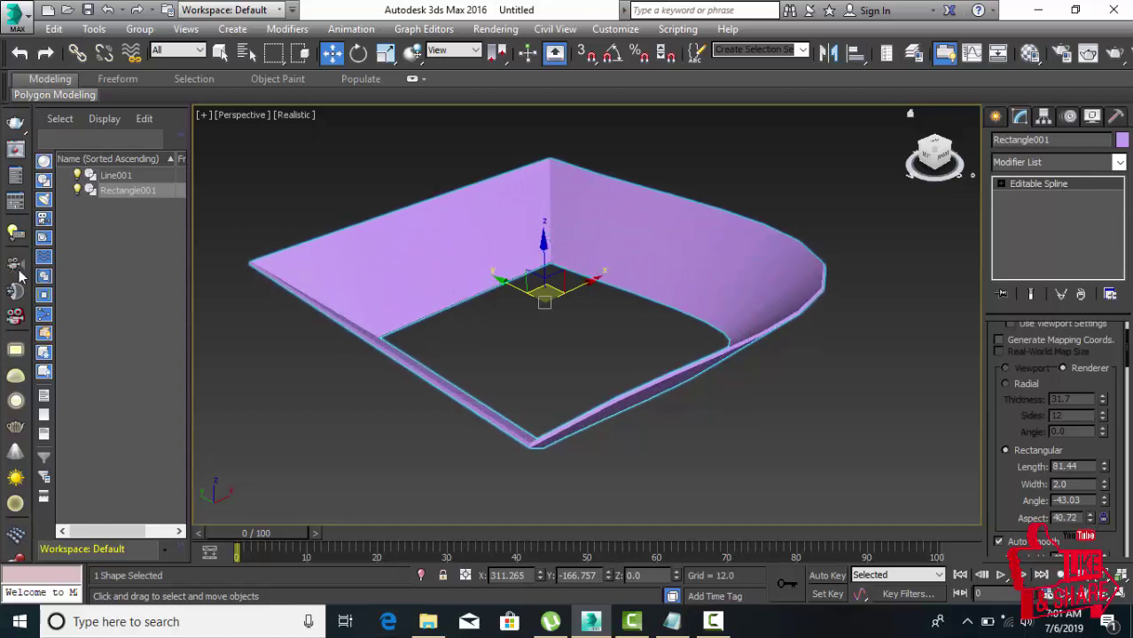
# Switch Rectangle001 to a Radial profile with thickness 35.504, 100 sides and angle 43.25
pyautogui.click(1004, 384)
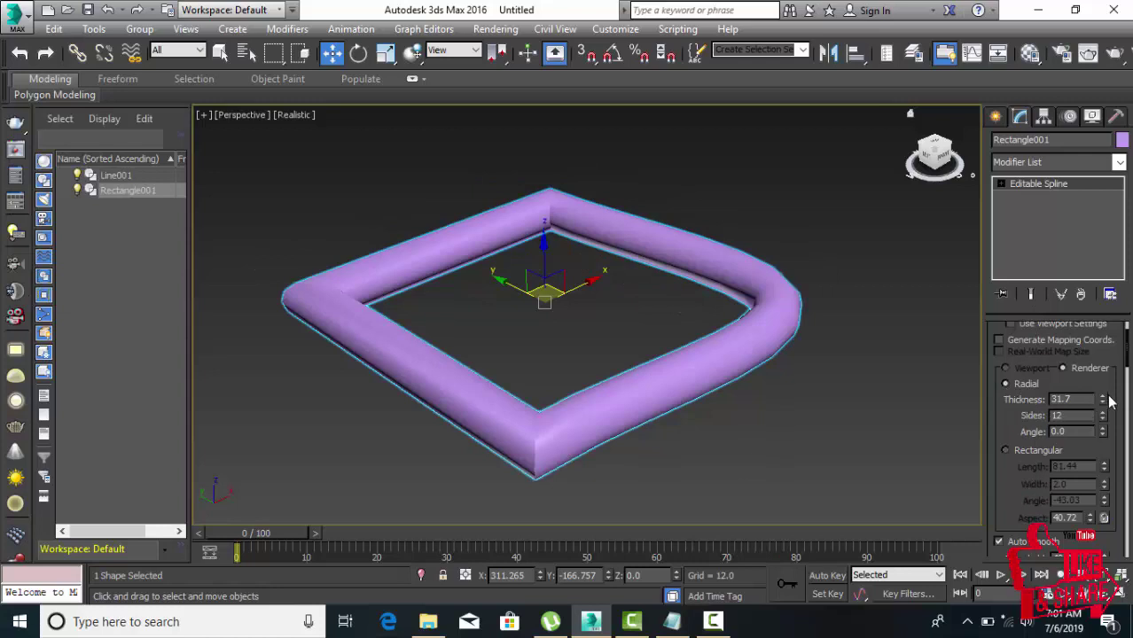
pyautogui.moveTo(1104, 402); pyautogui.dragTo(1099, 374)
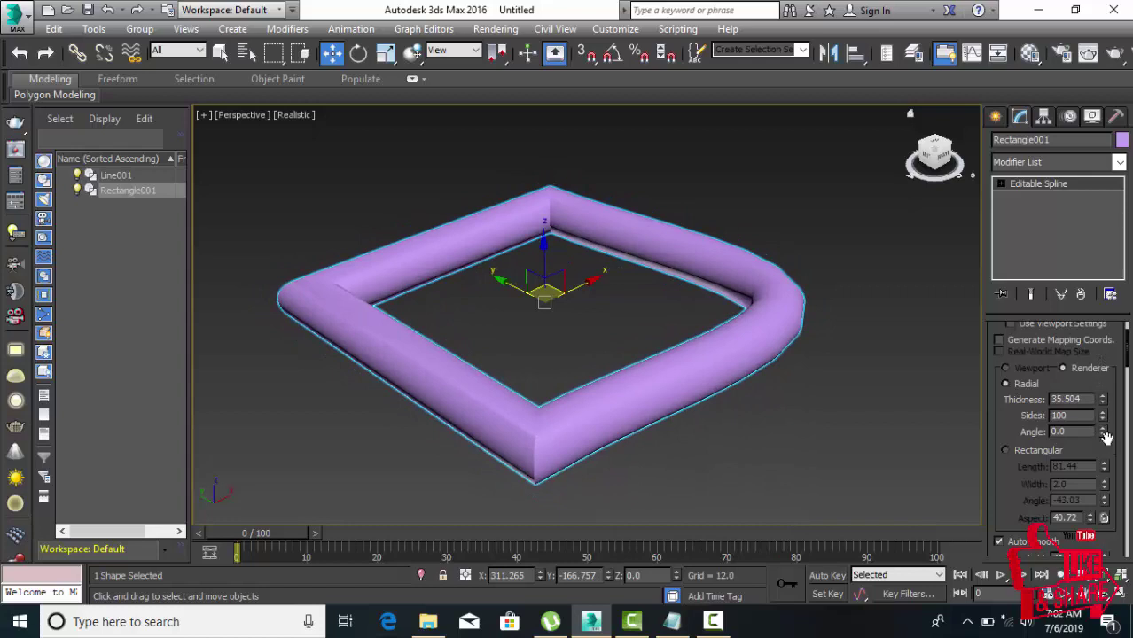
pyautogui.moveTo(1102, 436); pyautogui.dragTo(1101, 373)
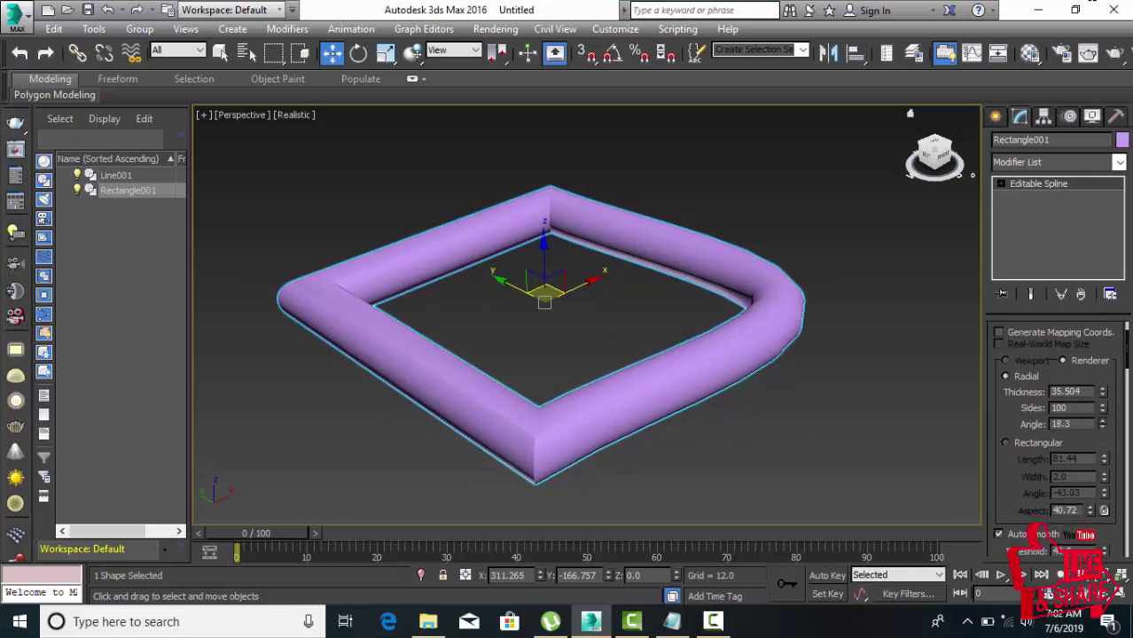
pyautogui.moveTo(1101, 423); pyautogui.dragTo(1036, 408)
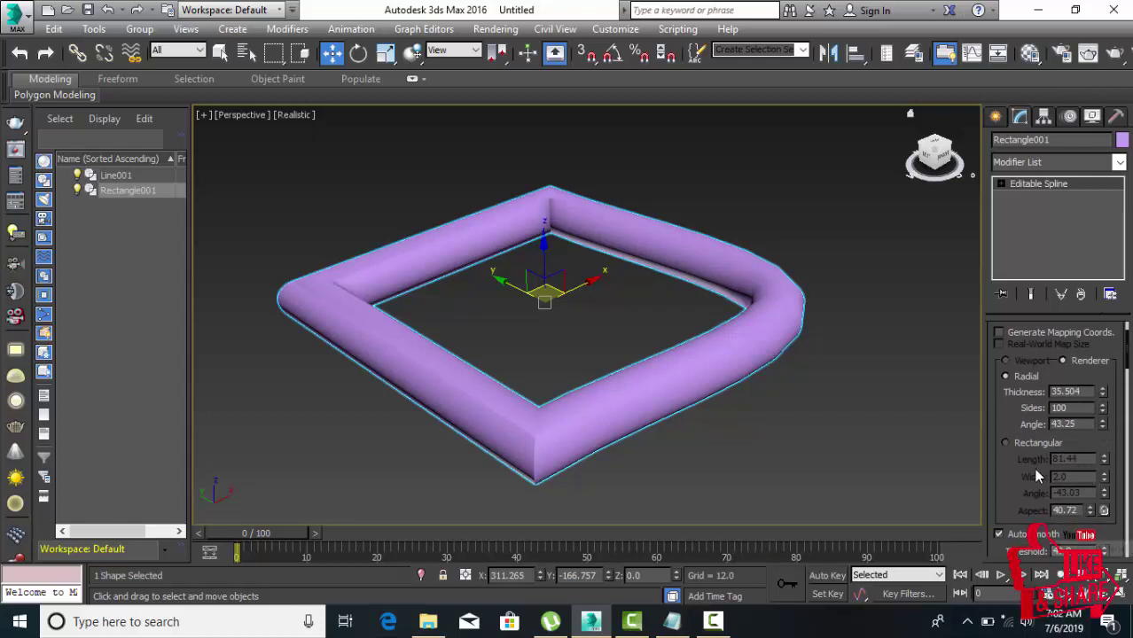
pyautogui.click(998, 116)
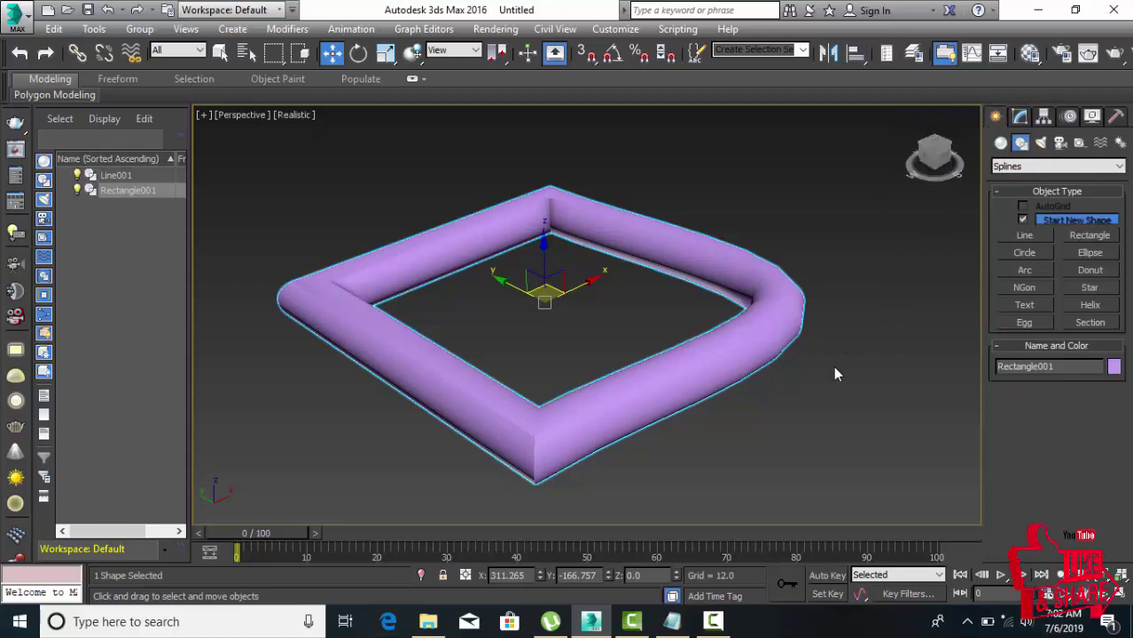
# Draw Circle001 with viewport rendering off and radius 153.208
pyautogui.moveTo(833, 366); pyautogui.dragTo(492, 444, button='middle')
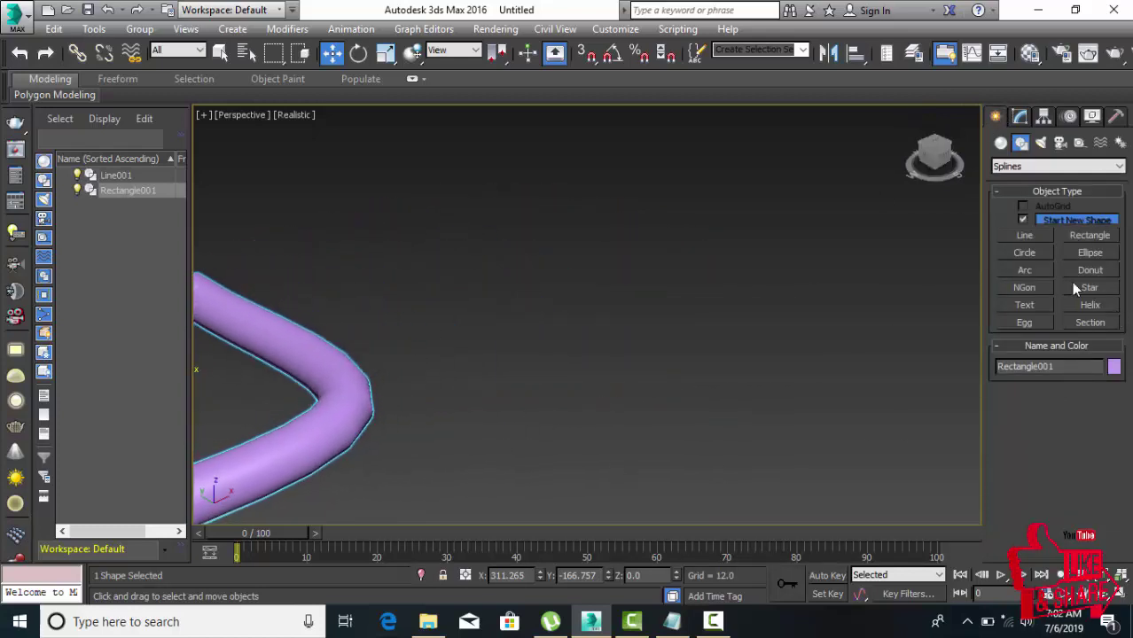
pyautogui.click(1024, 253)
pyautogui.moveTo(625, 281); pyautogui.dragTo(700, 399)
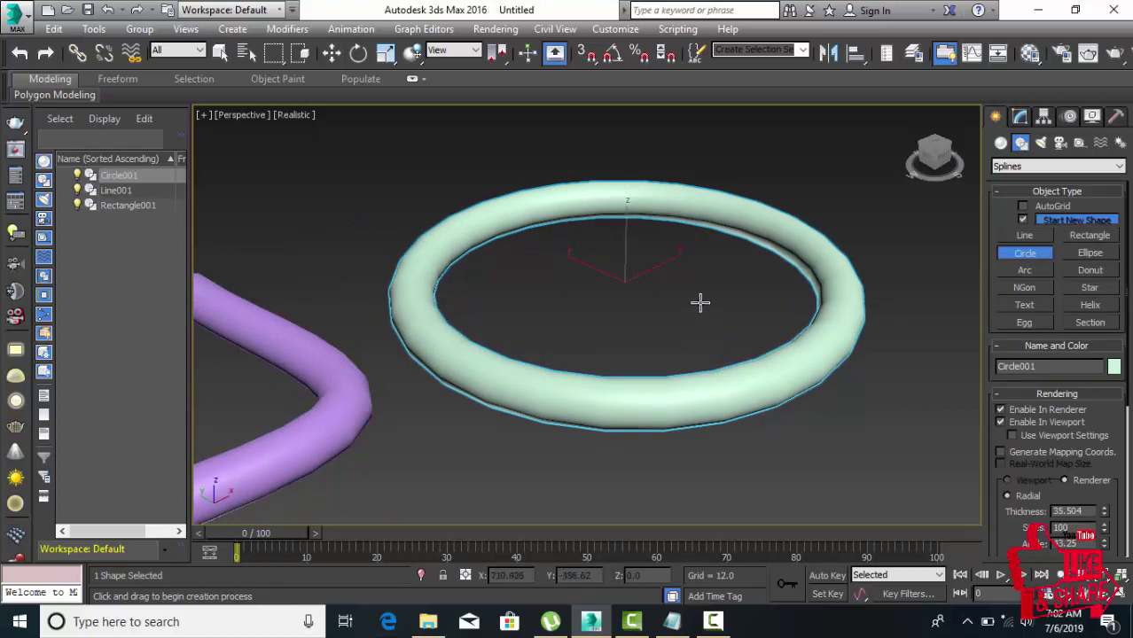
pyautogui.click(999, 422)
pyautogui.click(996, 393)
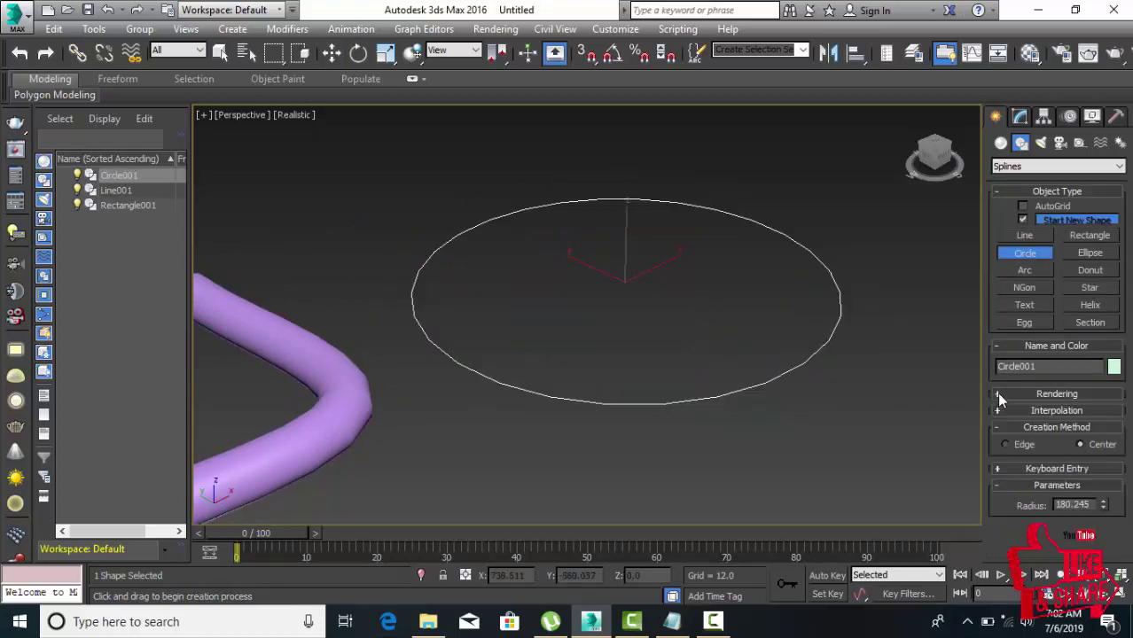
pyautogui.moveTo(1104, 506); pyautogui.dragTo(1093, 507)
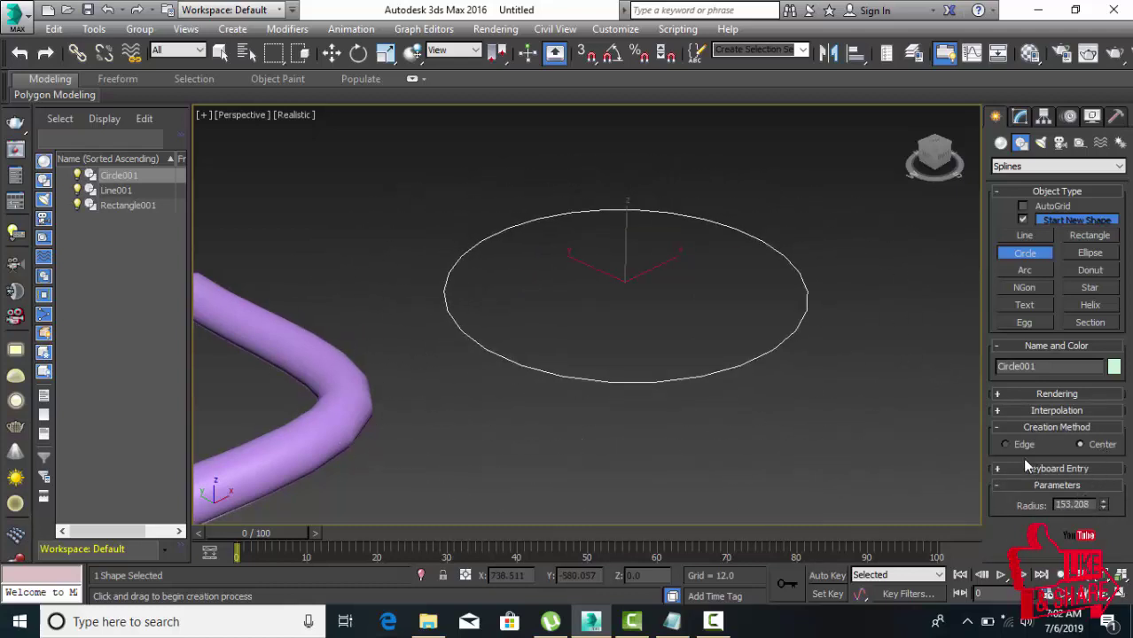
# Draw Circle002 by Edge and Circle003 by Center at radius 164.76
pyautogui.click(1005, 444)
pyautogui.moveTo(867, 391); pyautogui.dragTo(627, 413, button='middle')
pyautogui.moveTo(706, 304)
pyautogui.mouseDown()
pyautogui.moveTo(784, 430)
pyautogui.moveTo(844, 424)
pyautogui.mouseUp()
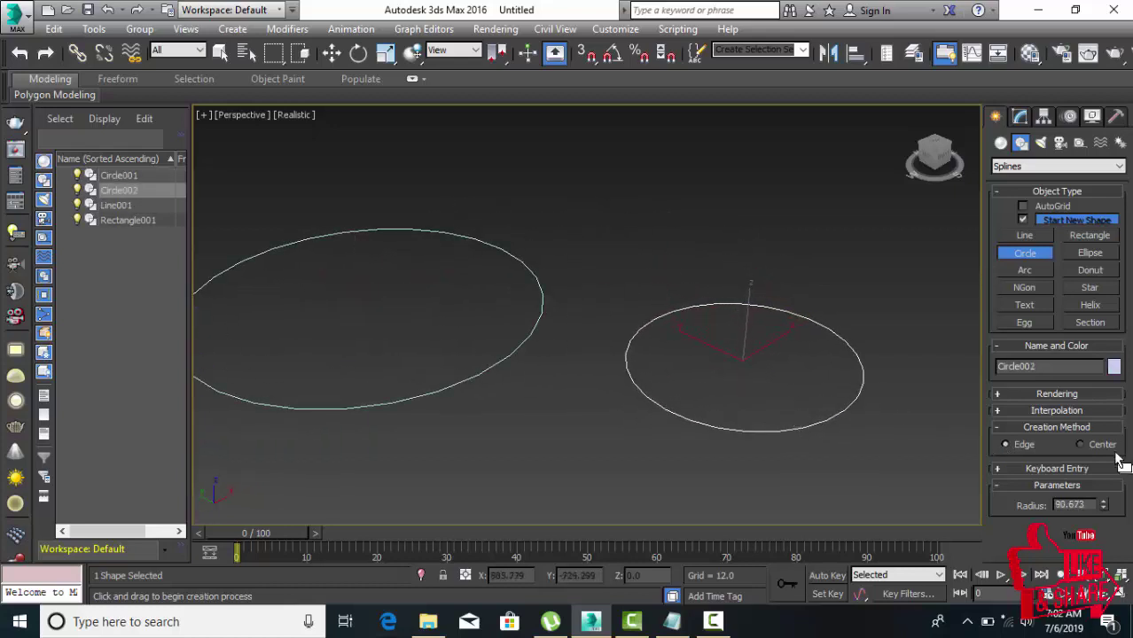
pyautogui.click(1080, 444)
pyautogui.moveTo(730, 182); pyautogui.dragTo(810, 253)
pyautogui.moveTo(809, 252); pyautogui.dragTo(692, 332, button='middle')
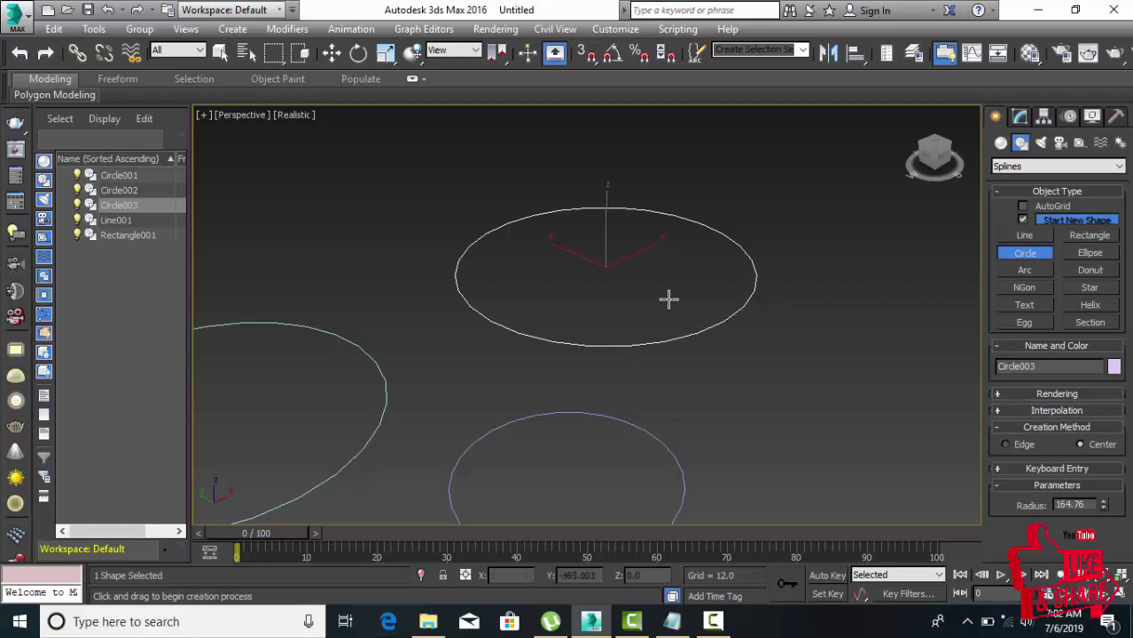
pyautogui.click(997, 394)
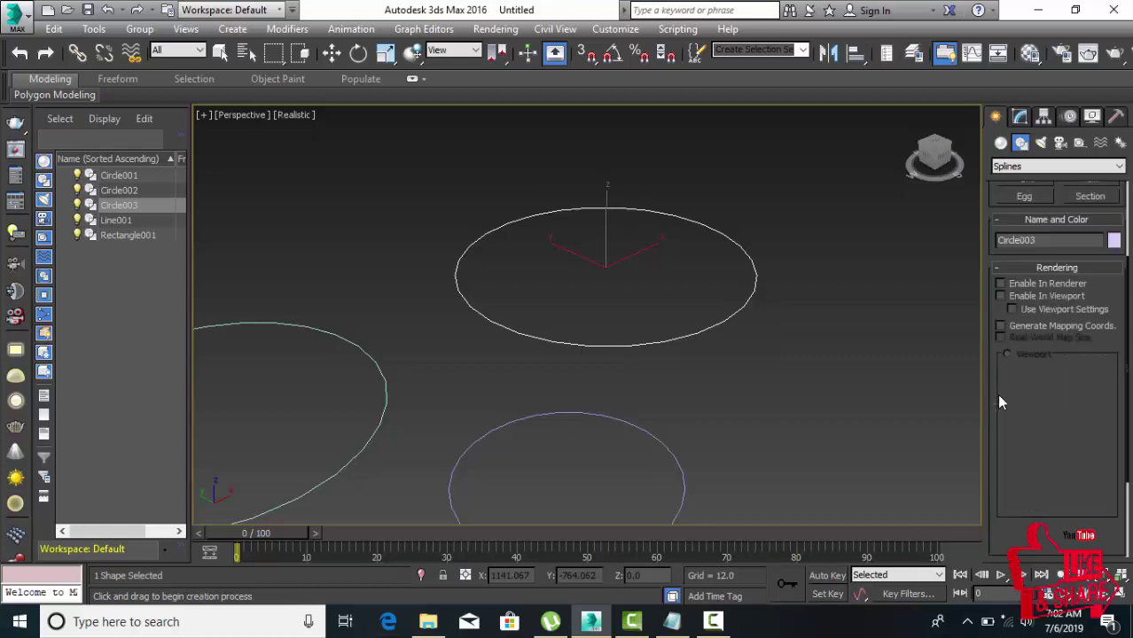
# Draw Ellipse001 and Ellipse002, the second at length 222.115 and width 182.837
pyautogui.click(996, 270)
pyautogui.moveTo(796, 324)
pyautogui.mouseDown(button='middle')
pyautogui.moveTo(607, 400)
pyautogui.moveTo(419, 426)
pyautogui.mouseUp(button='middle')
pyautogui.click(1101, 256)
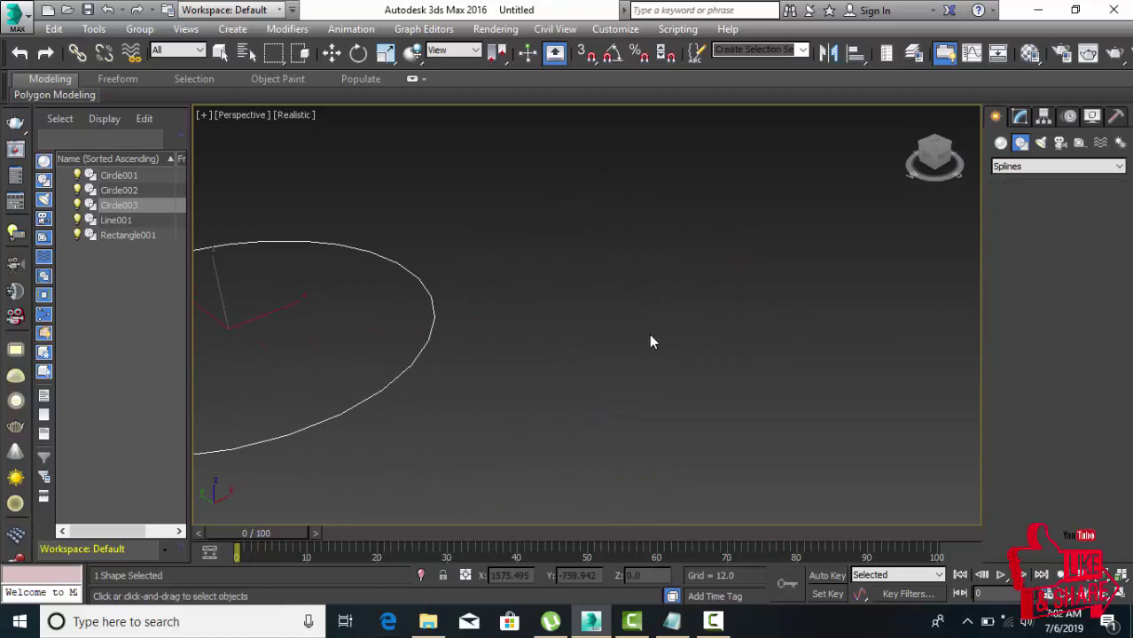
pyautogui.moveTo(649, 333); pyautogui.dragTo(442, 399, button='middle')
pyautogui.moveTo(603, 304); pyautogui.dragTo(672, 436)
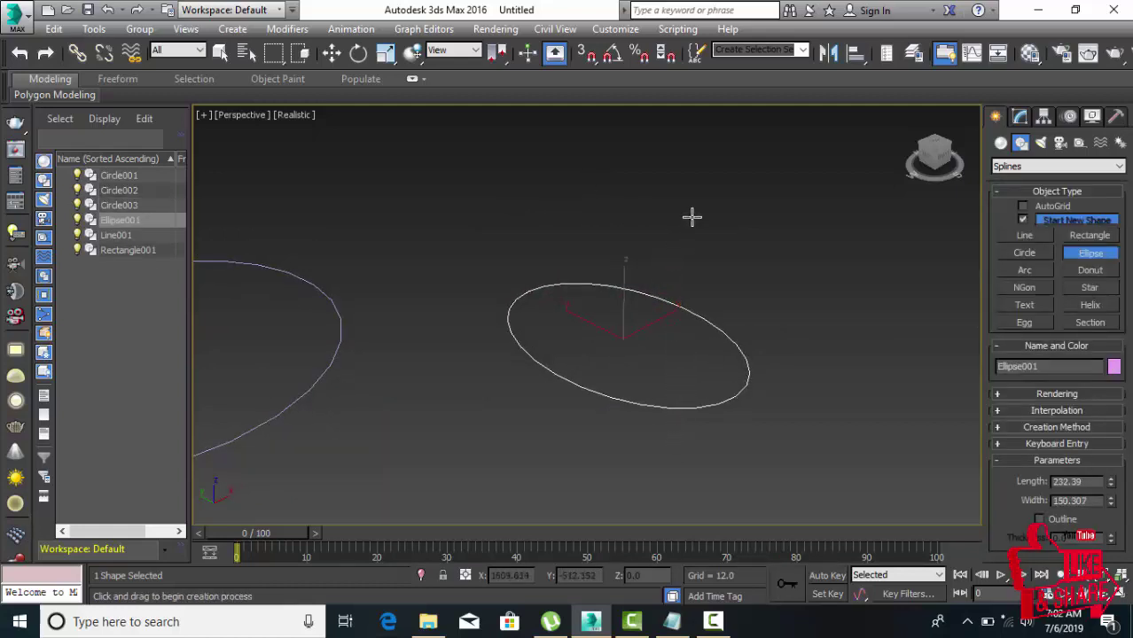
pyautogui.click(660, 348)
pyautogui.moveTo(803, 311)
pyautogui.mouseDown(button='middle')
pyautogui.moveTo(708, 304)
pyautogui.moveTo(520, 328)
pyautogui.mouseUp(button='middle')
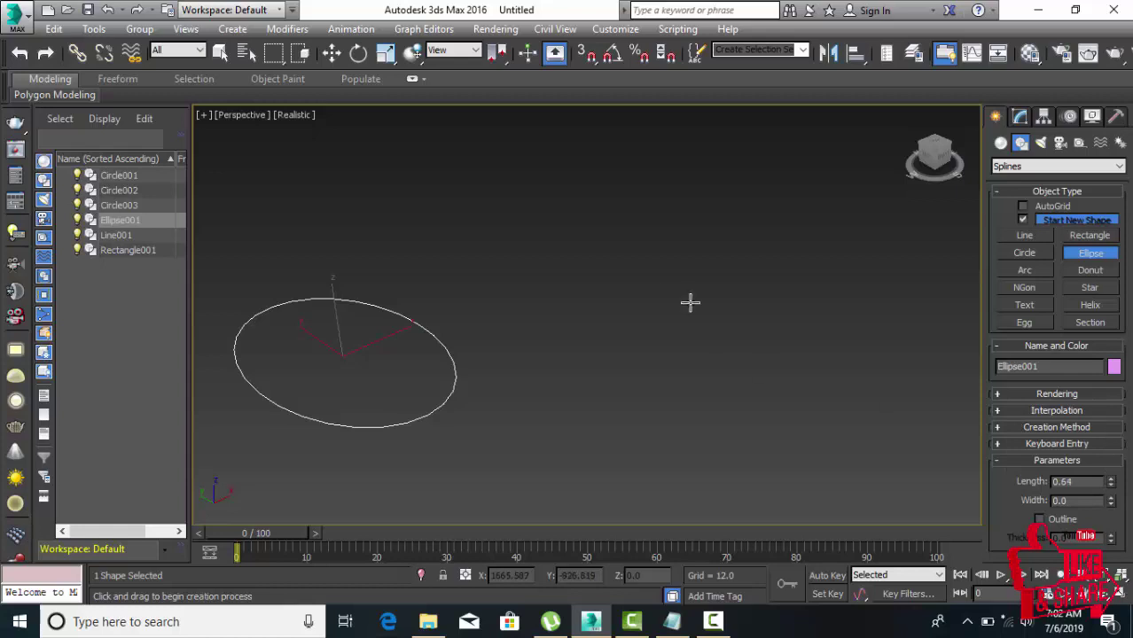
pyautogui.moveTo(663, 272); pyautogui.dragTo(730, 453)
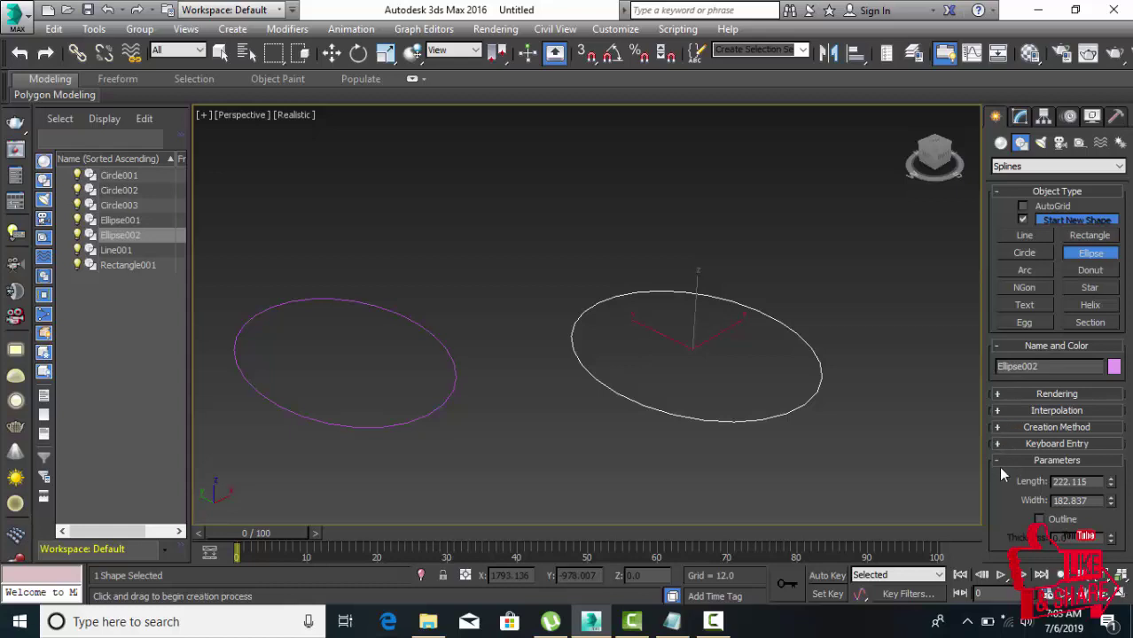
# Enable viewport rendering on Ellipse002 with a Rectangular profile
pyautogui.click(1001, 396)
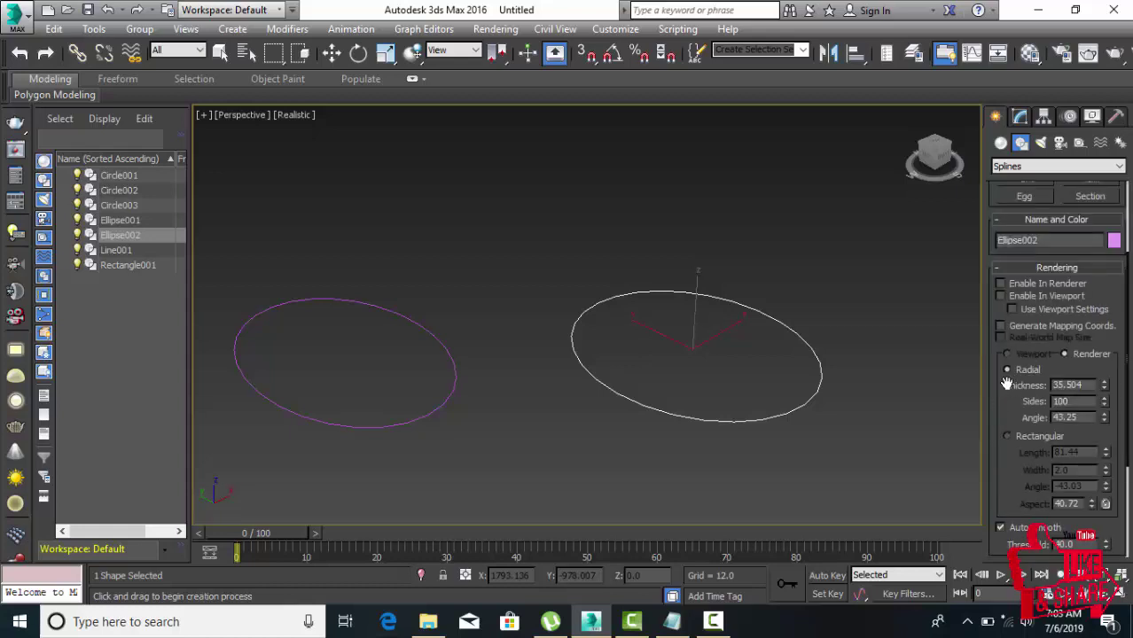
pyautogui.click(1000, 296)
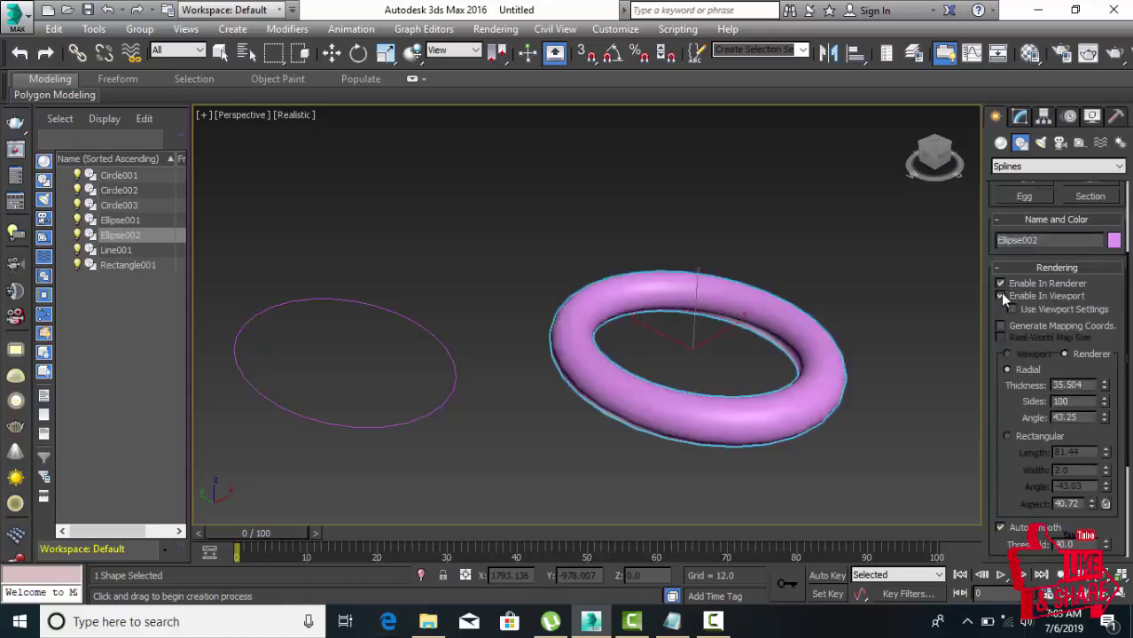
pyautogui.click(1008, 436)
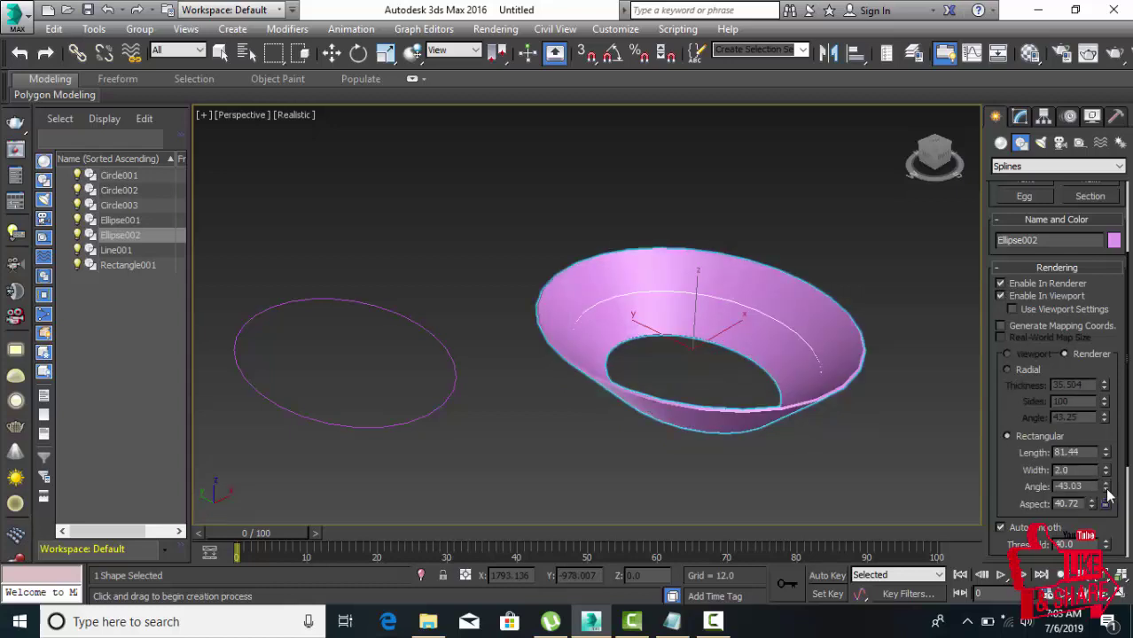
# Form a cone with profile angle, length 207.672 and width 56.86, then disable viewport rendering
pyautogui.moveTo(1107, 497)
pyautogui.mouseDown()
pyautogui.moveTo(1126, 185)
pyautogui.moveTo(15, 186)
pyautogui.mouseUp()
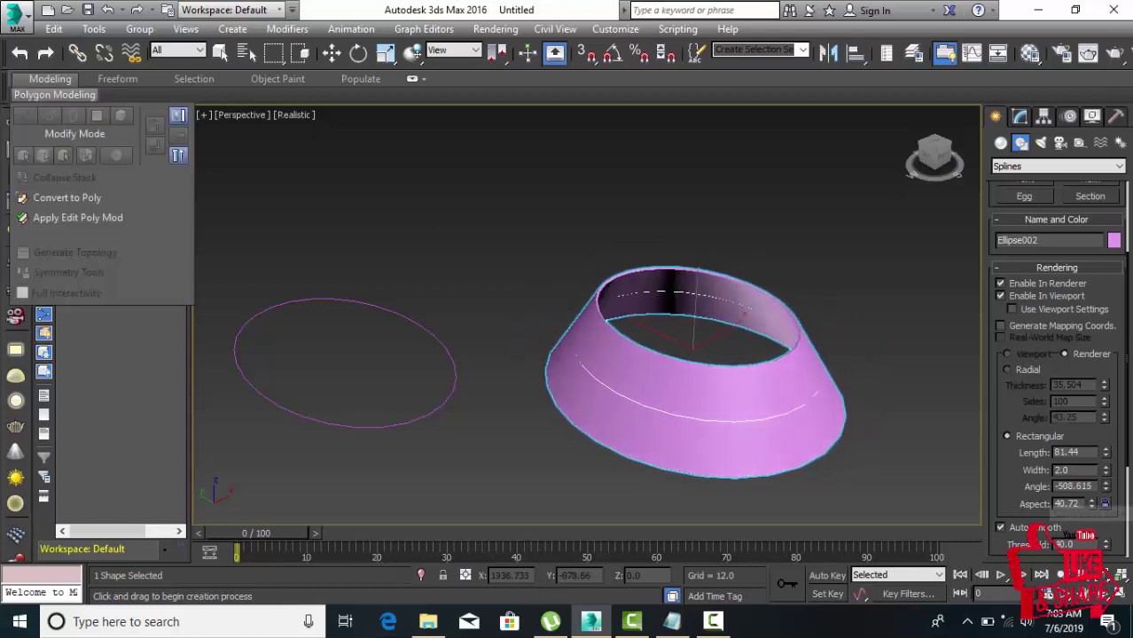
pyautogui.moveTo(1105, 452)
pyautogui.mouseDown()
pyautogui.moveTo(1092, 303)
pyautogui.moveTo(1123, 325)
pyautogui.mouseUp()
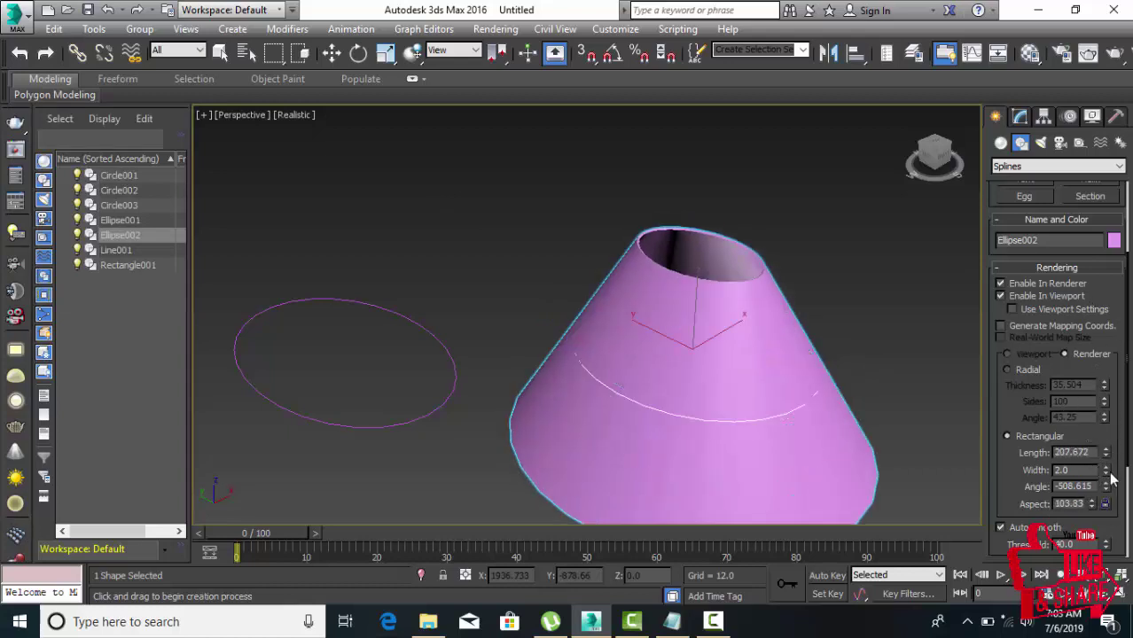
pyautogui.moveTo(1107, 477); pyautogui.dragTo(1107, 373)
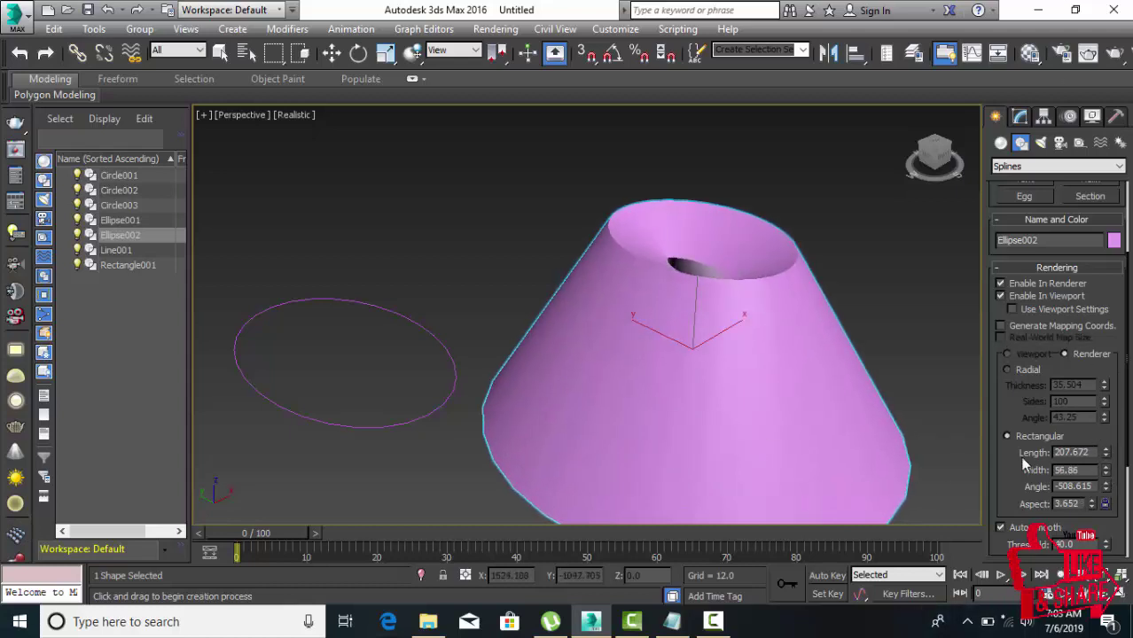
pyautogui.moveTo(812, 347); pyautogui.dragTo(599, 287, button='middle')
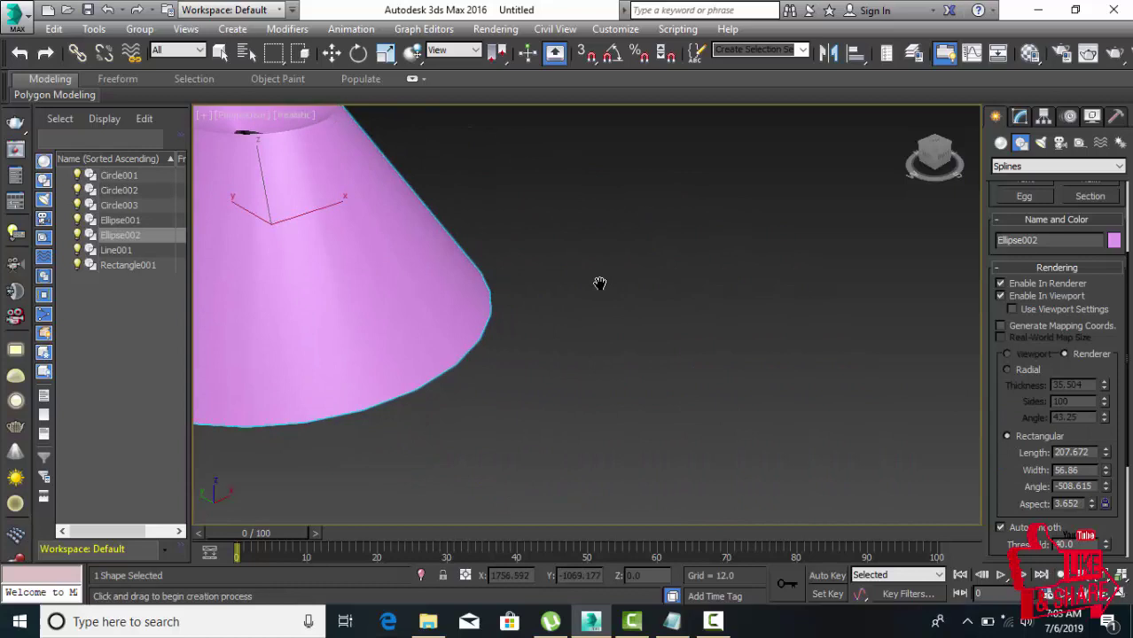
pyautogui.click(1006, 296)
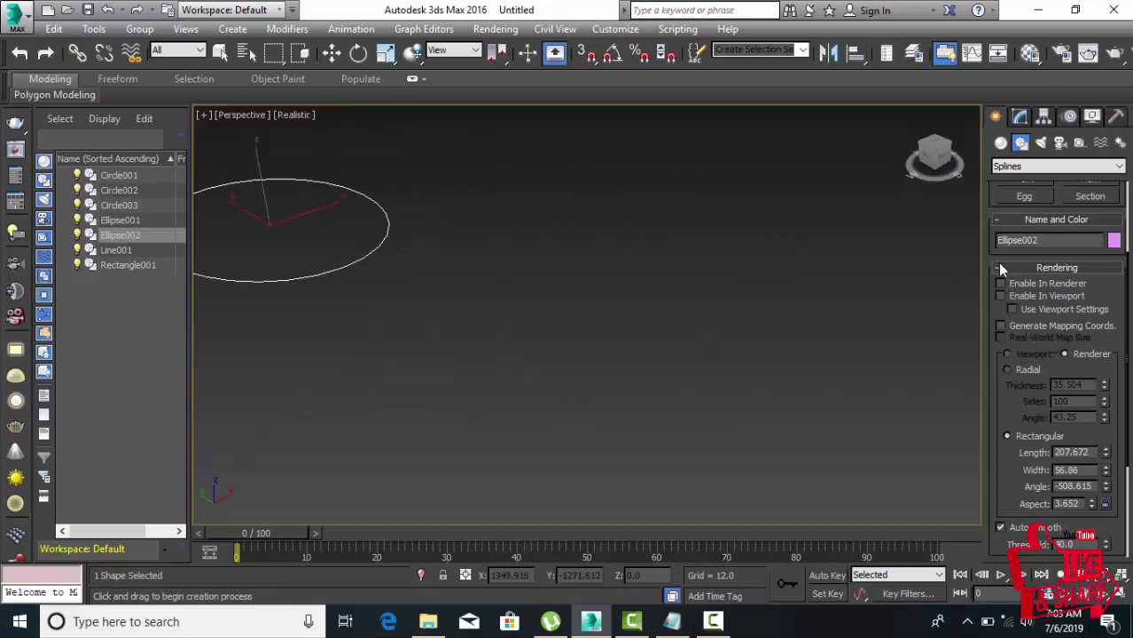
# Draw the first arc, Arc001, in empty space after cancelling an initial attempt
pyautogui.click(999, 267)
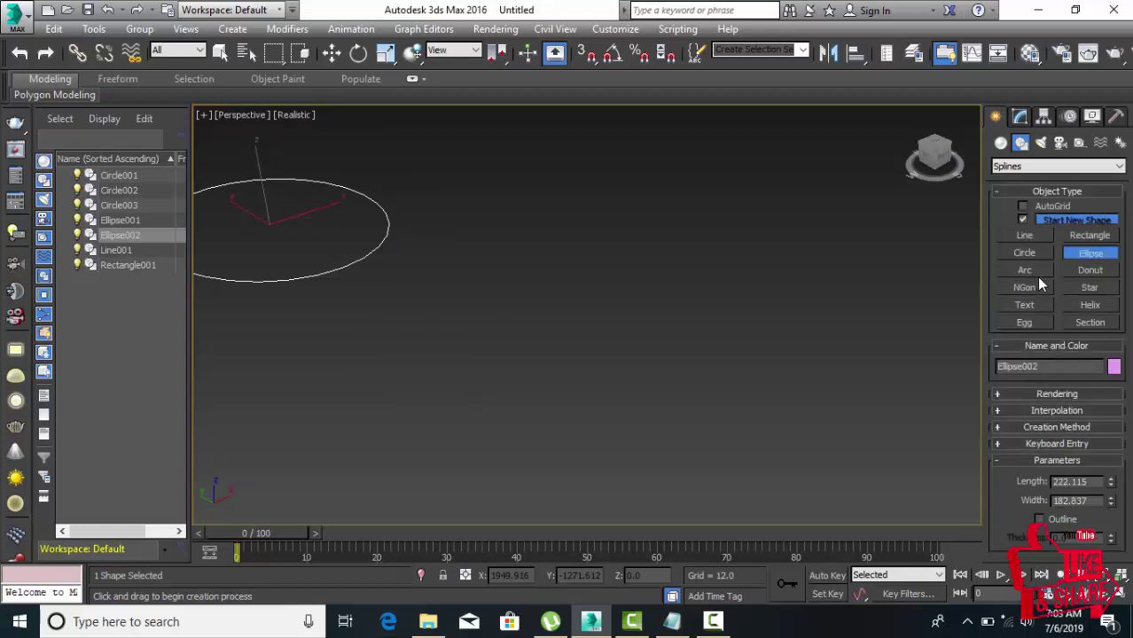
pyautogui.click(1023, 270)
pyautogui.moveTo(683, 231); pyautogui.dragTo(856, 341)
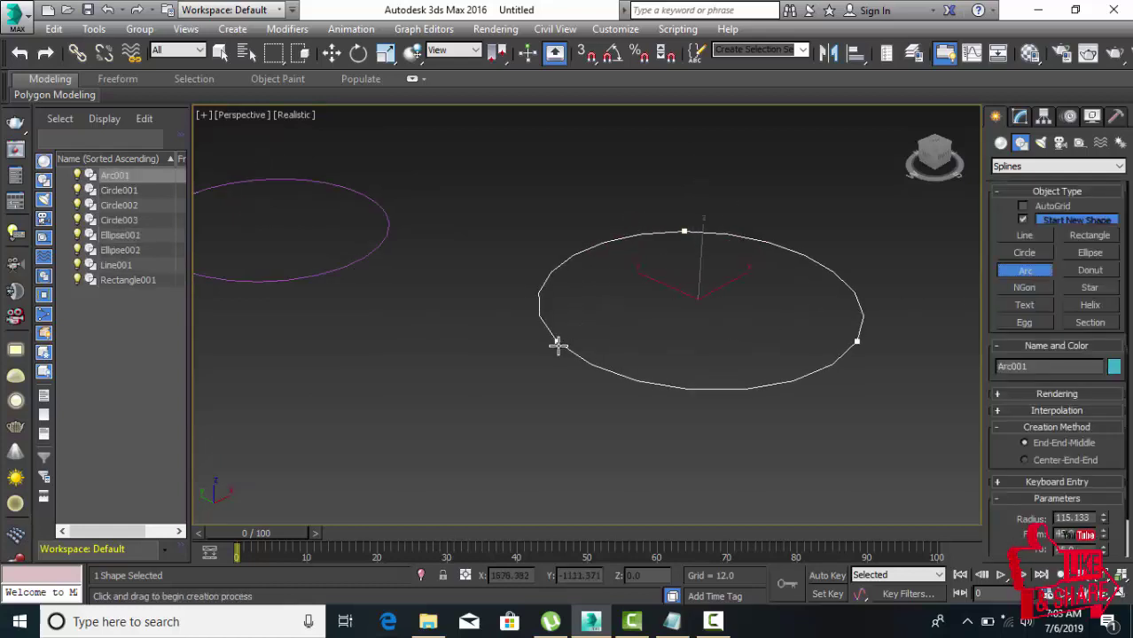
pyautogui.rightClick(603, 297)
pyautogui.moveTo(660, 334); pyautogui.dragTo(525, 346, button='middle')
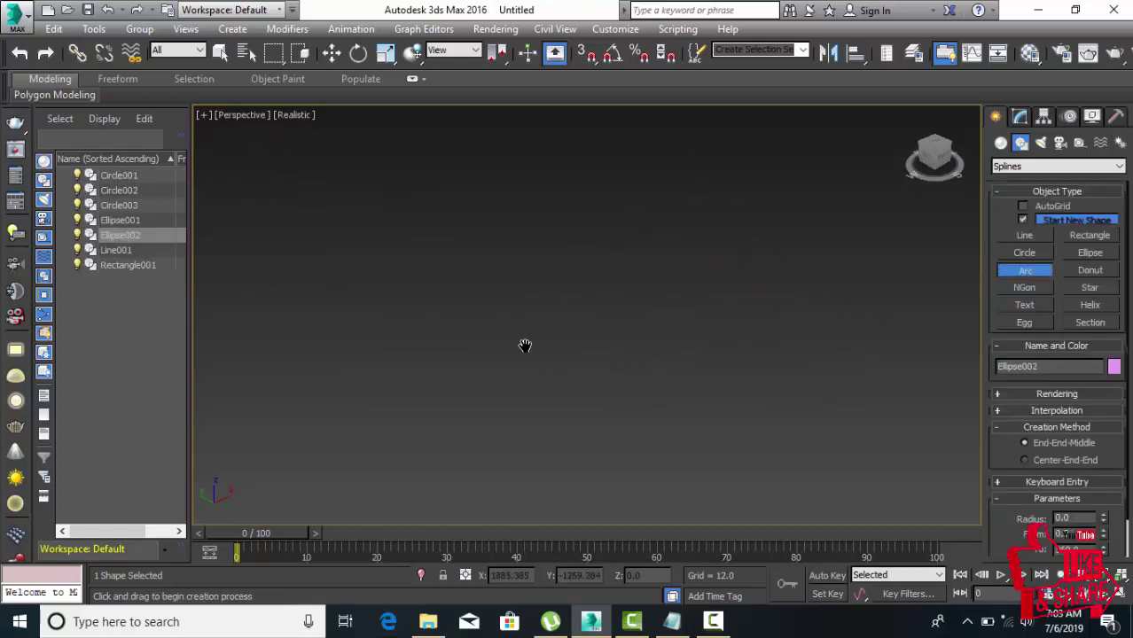
pyautogui.moveTo(474, 408); pyautogui.dragTo(951, 413)
pyautogui.click(888, 344)
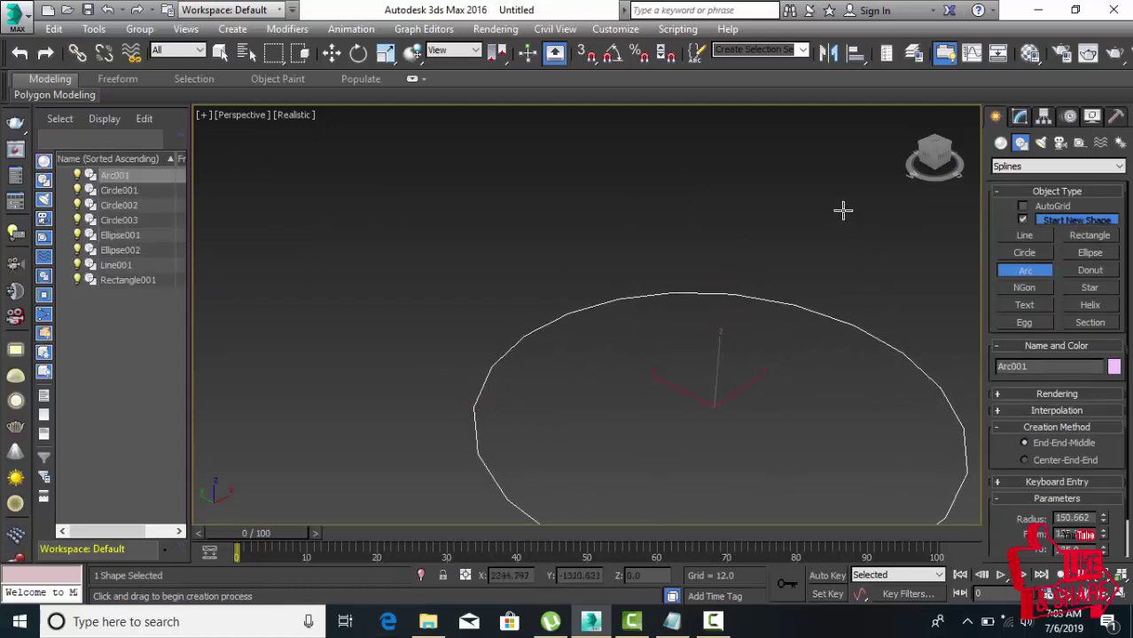
# Draw a second arc, Arc002, as a large vertical chord
pyautogui.scroll(-6, 720, 258)
pyautogui.scroll(-2, 711, 258)
pyautogui.moveTo(748, 259)
pyautogui.mouseDown()
pyautogui.moveTo(751, 370)
pyautogui.moveTo(847, 356)
pyautogui.mouseUp()
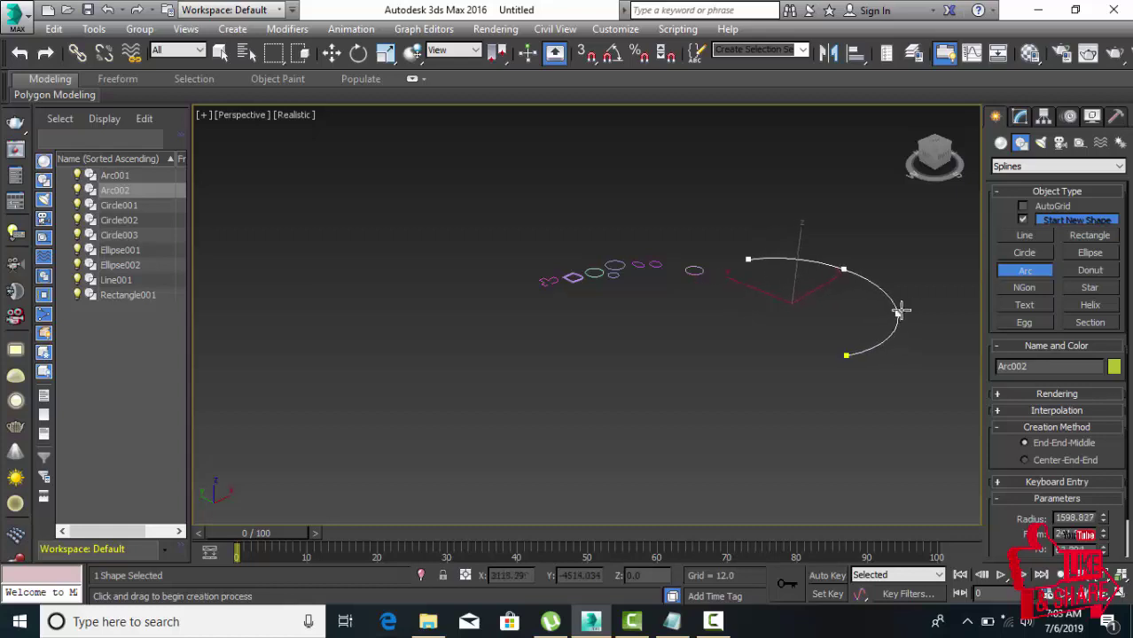
pyautogui.scroll(2, 849, 299)
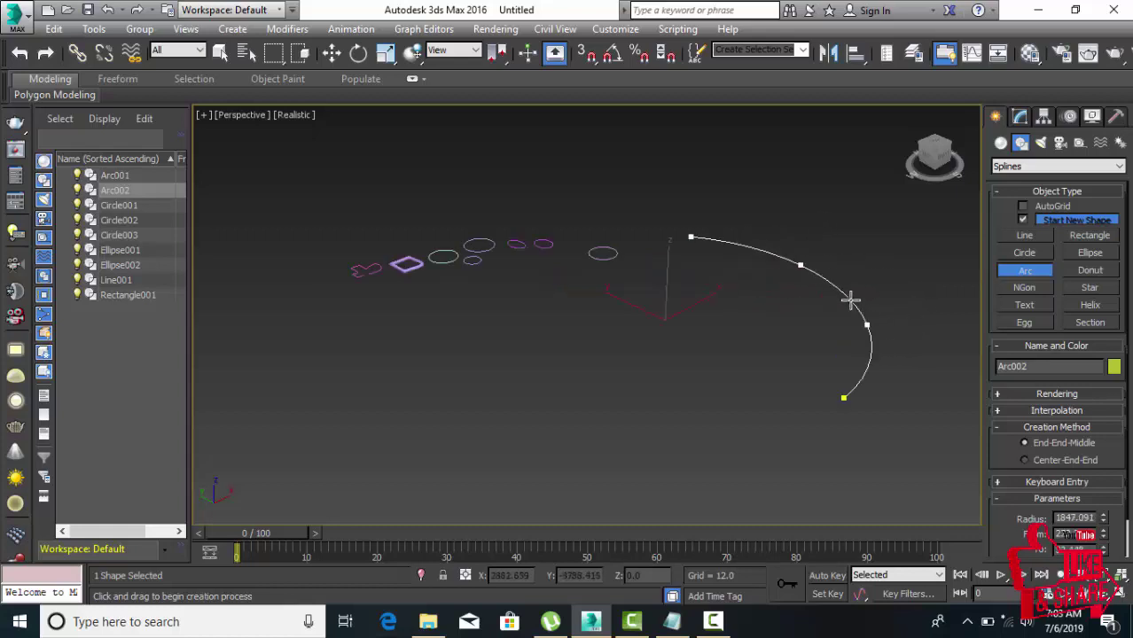
pyautogui.click(849, 300)
# Set Arc002's radius to 1089.895 and adjust its From and To angles to shorten it
pyautogui.moveTo(1103, 523); pyautogui.dragTo(1110, 556)
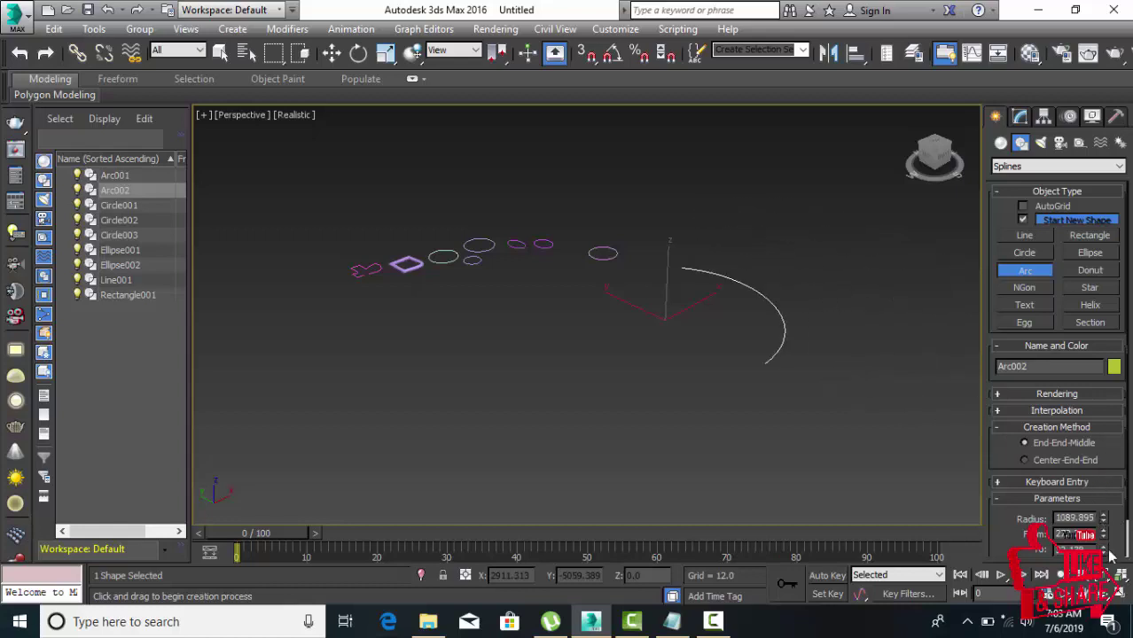
pyautogui.moveTo(1107, 535)
pyautogui.mouseDown()
pyautogui.moveTo(1095, 502)
pyautogui.moveTo(1093, 525)
pyautogui.mouseUp()
pyautogui.moveTo(1102, 563); pyautogui.dragTo(1053, 372)
pyautogui.moveTo(1066, 441); pyautogui.dragTo(1074, 519)
# Draw Donut001 and enlarge it to radii of about 987 and 422
pyautogui.click(1080, 274)
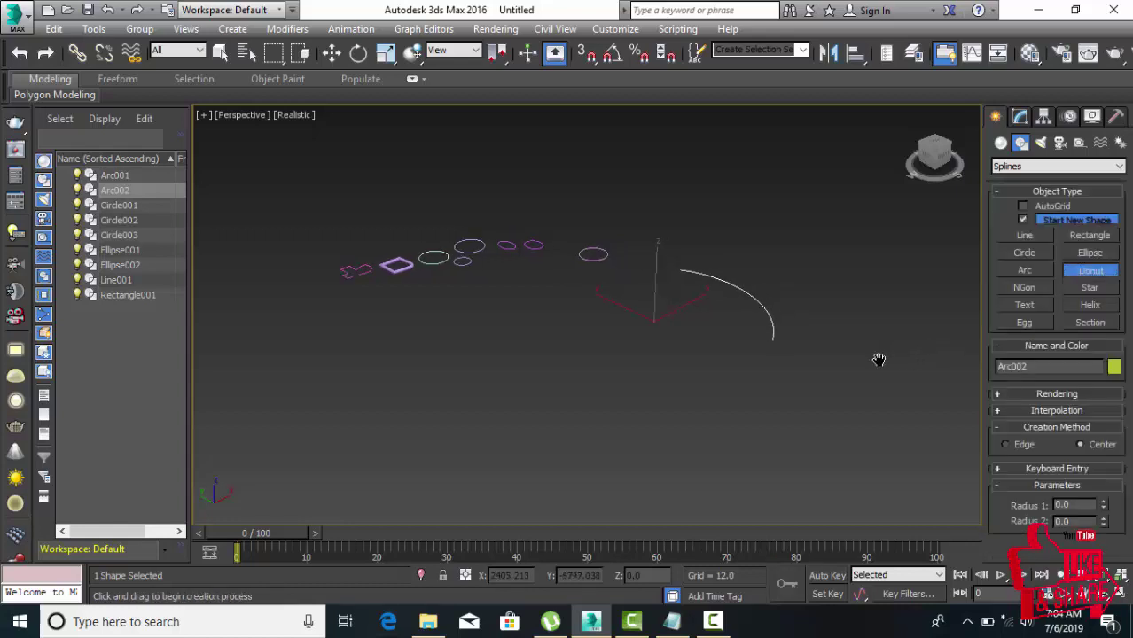
pyautogui.moveTo(880, 360); pyautogui.dragTo(577, 380, button='middle')
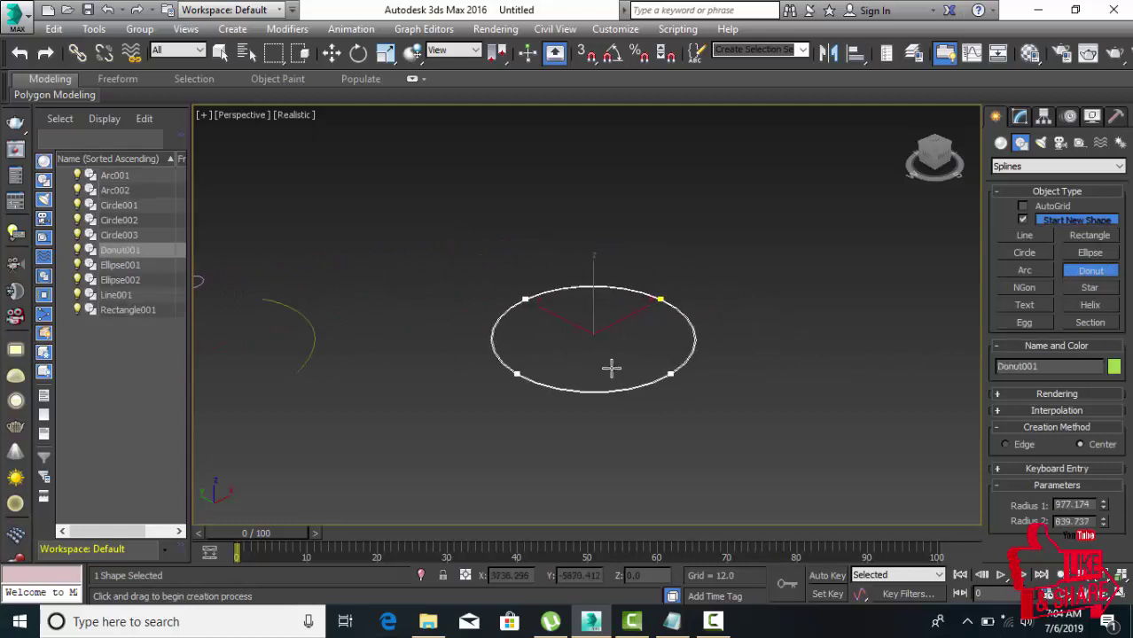
pyautogui.moveTo(593, 334); pyautogui.dragTo(610, 369)
pyautogui.click(615, 372)
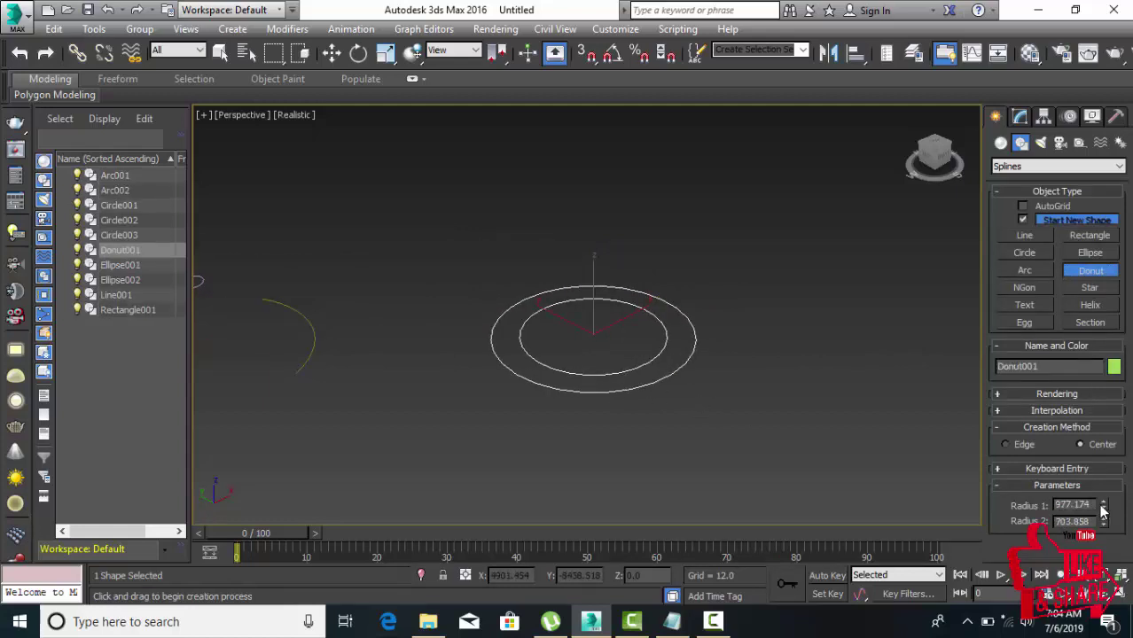
pyautogui.moveTo(1102, 510)
pyautogui.mouseDown()
pyautogui.moveTo(1109, 494)
pyautogui.moveTo(1102, 551)
pyautogui.mouseUp()
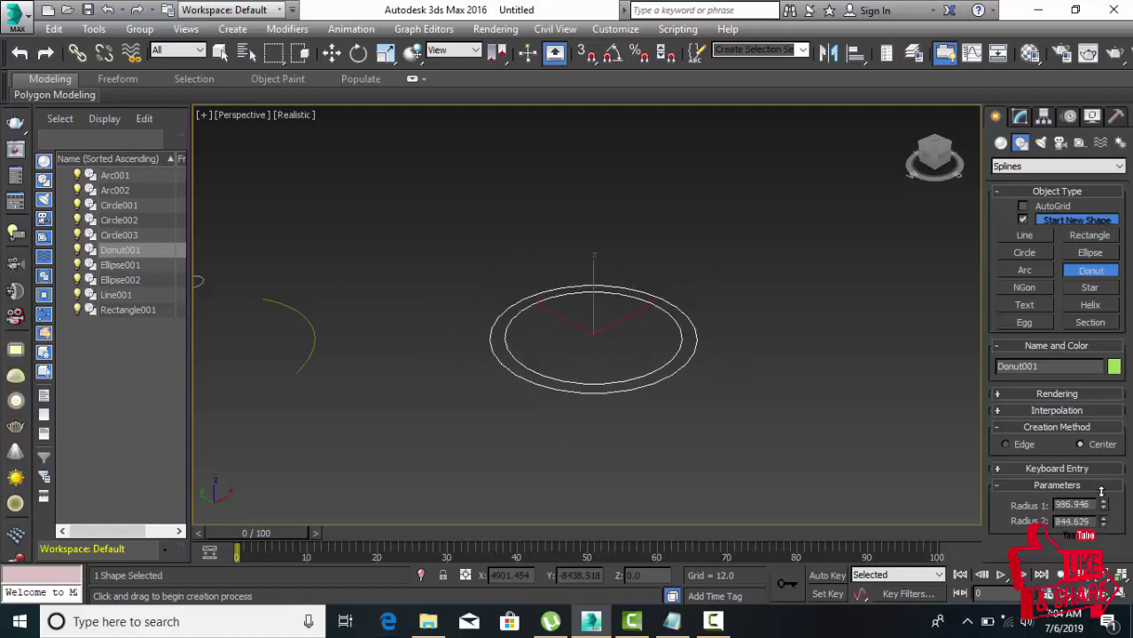
# Enable viewport thickness on Donut001 and adjust its cross-section angle
pyautogui.click(1000, 397)
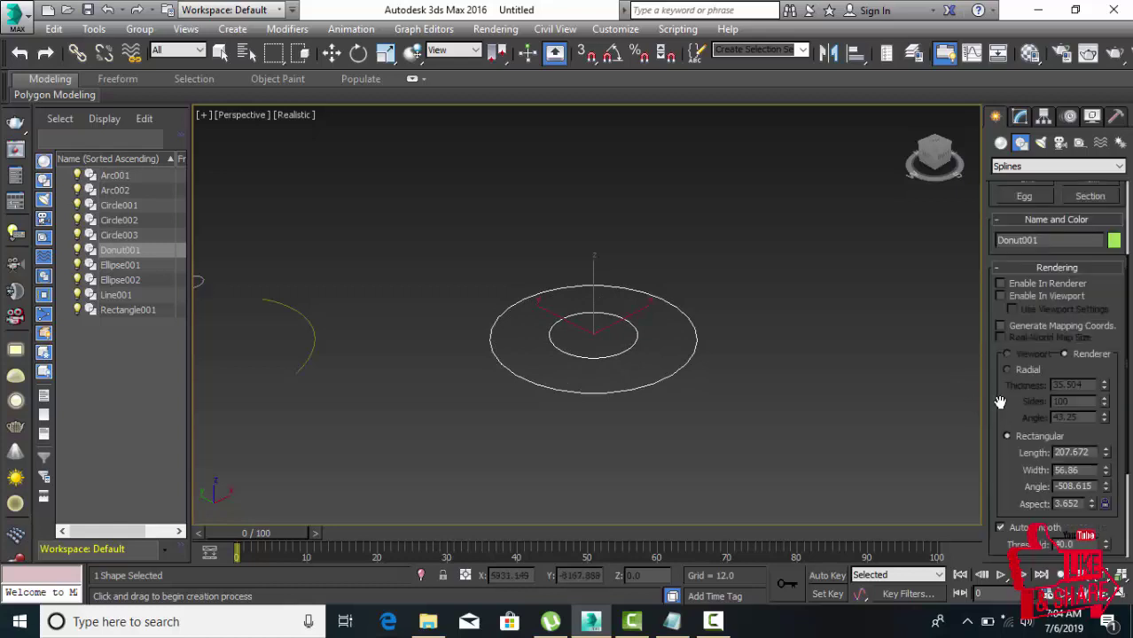
pyautogui.click(1001, 296)
pyautogui.moveTo(912, 365); pyautogui.dragTo(823, 387, button='middle')
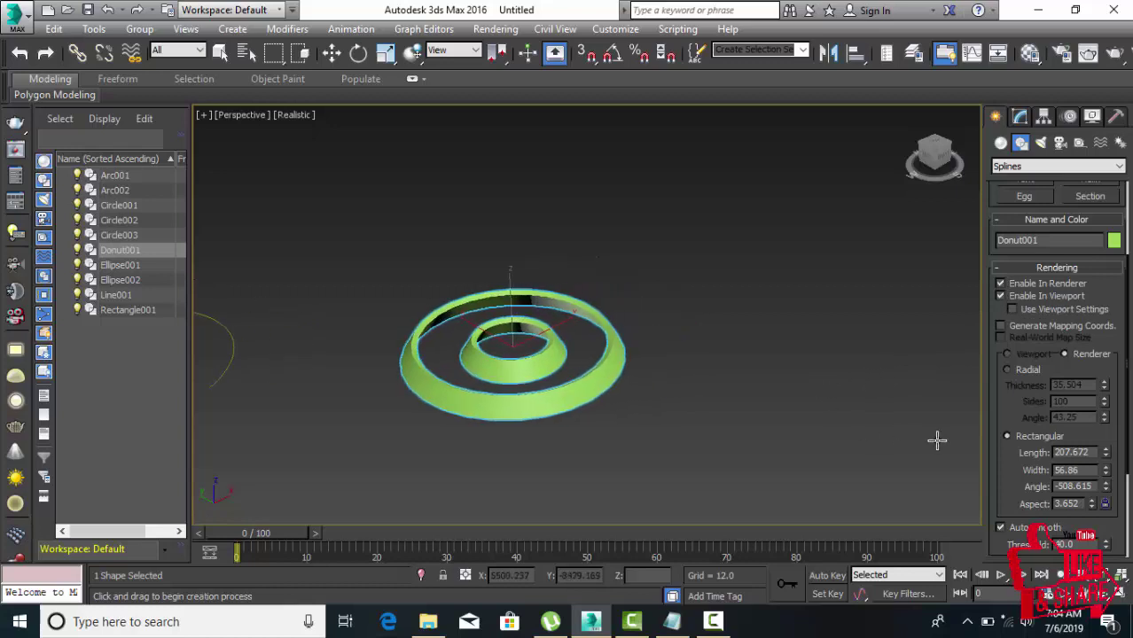
pyautogui.moveTo(1105, 486); pyautogui.dragTo(1104, 447)
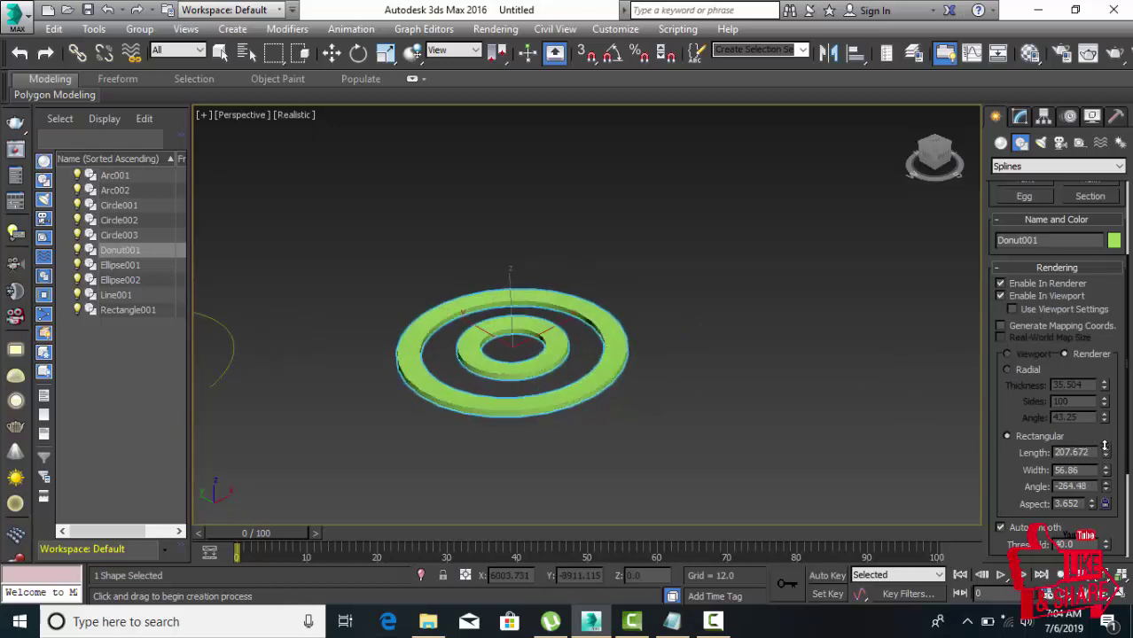
# Disable Enable In Renderer and Enable In Viewport so the donut shows as thin rings
pyautogui.scroll(5, 542, 361)
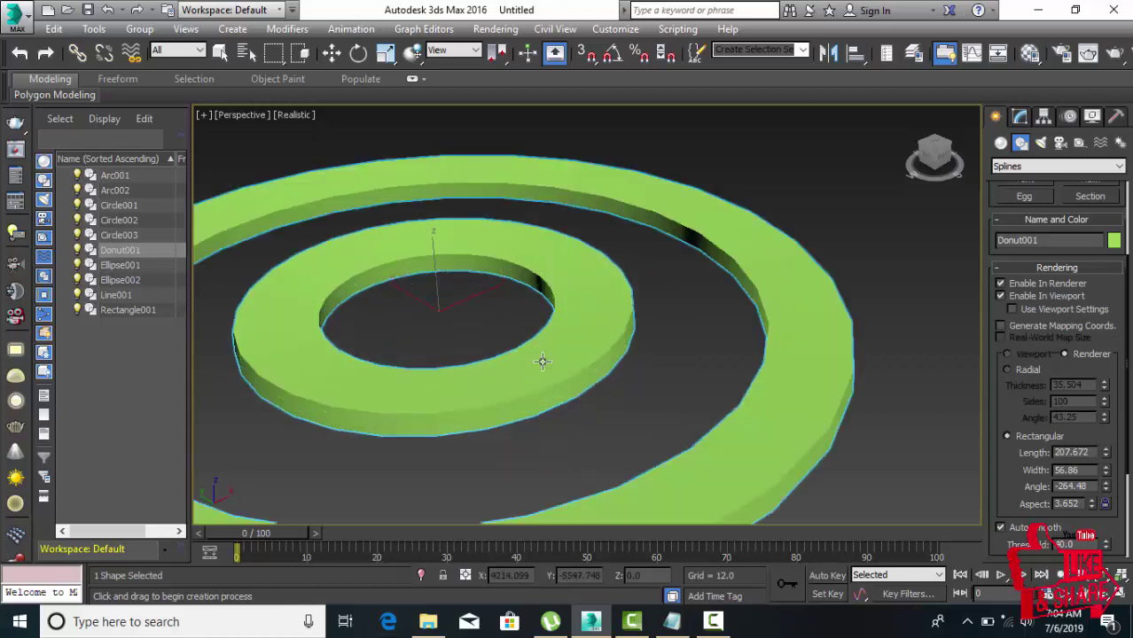
pyautogui.scroll(-5, 543, 361)
pyautogui.scroll(1, 1015, 486)
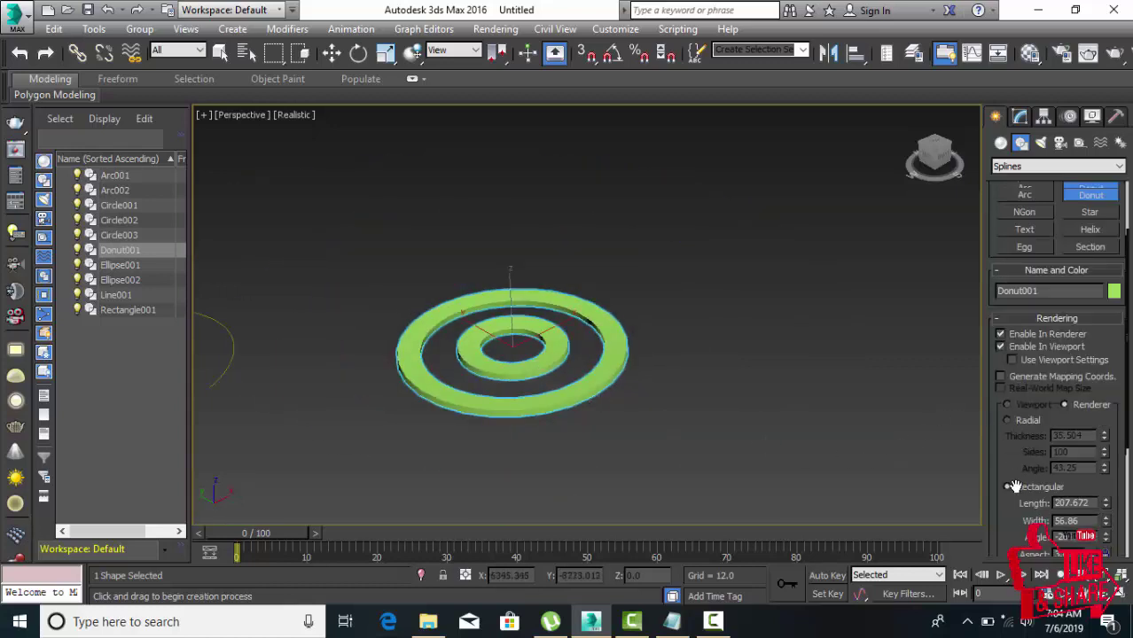
pyautogui.scroll(1, 1014, 486)
pyautogui.click(1001, 399)
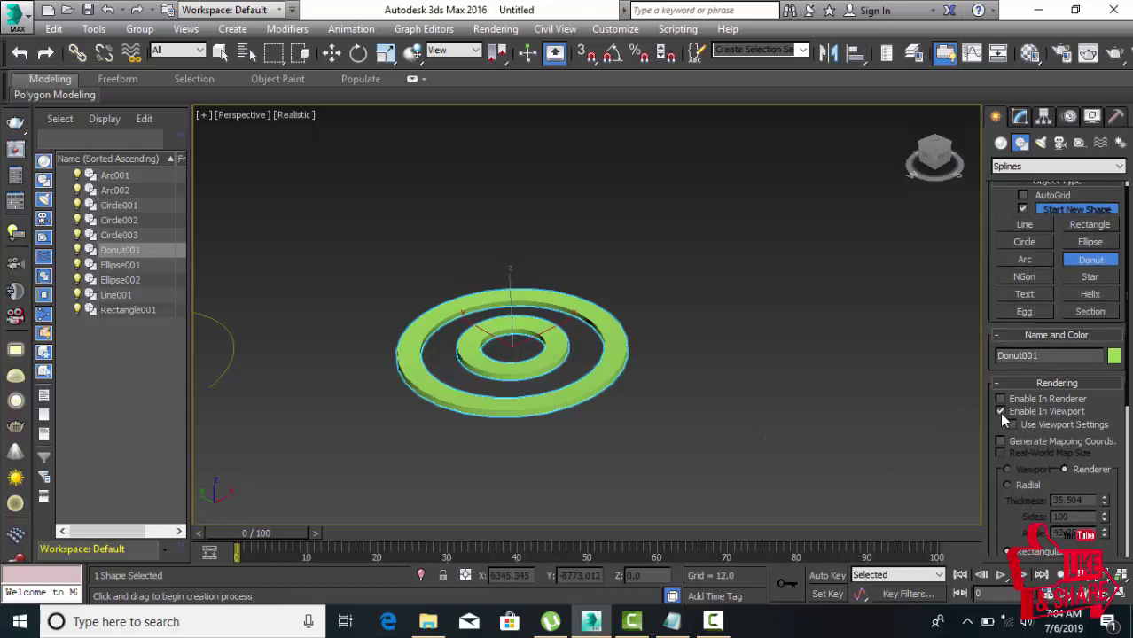
pyautogui.click(1000, 413)
pyautogui.moveTo(826, 410); pyautogui.dragTo(709, 430, button='middle')
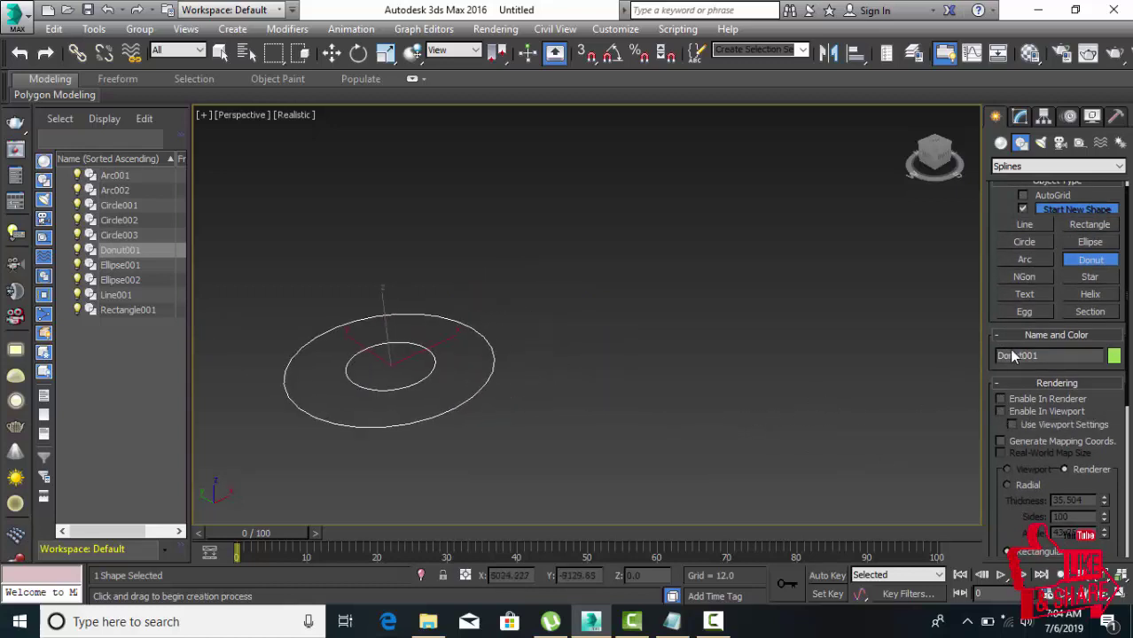
# Draw a new NGon hexagon, NGon001, with radius 1767.828 in the viewport
pyautogui.click(1024, 277)
pyautogui.moveTo(728, 336); pyautogui.dragTo(726, 442)
pyautogui.moveTo(763, 377); pyautogui.dragTo(667, 374, button='middle')
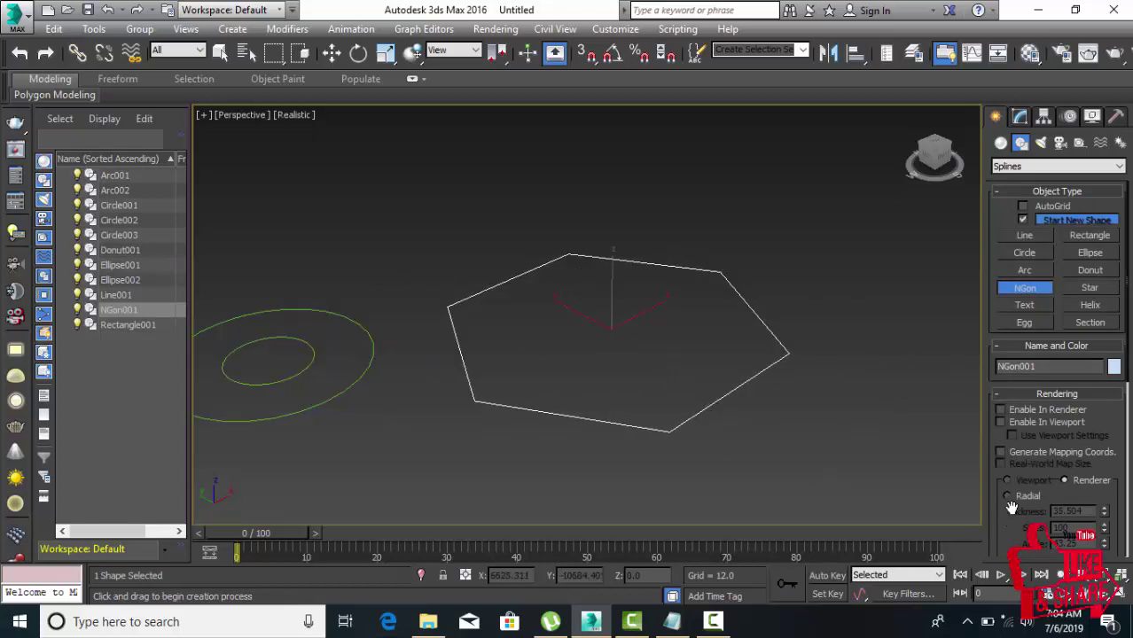
pyautogui.scroll(-2, 1011, 507)
pyautogui.scroll(-2, 1011, 507)
pyautogui.scroll(-2, 1011, 507)
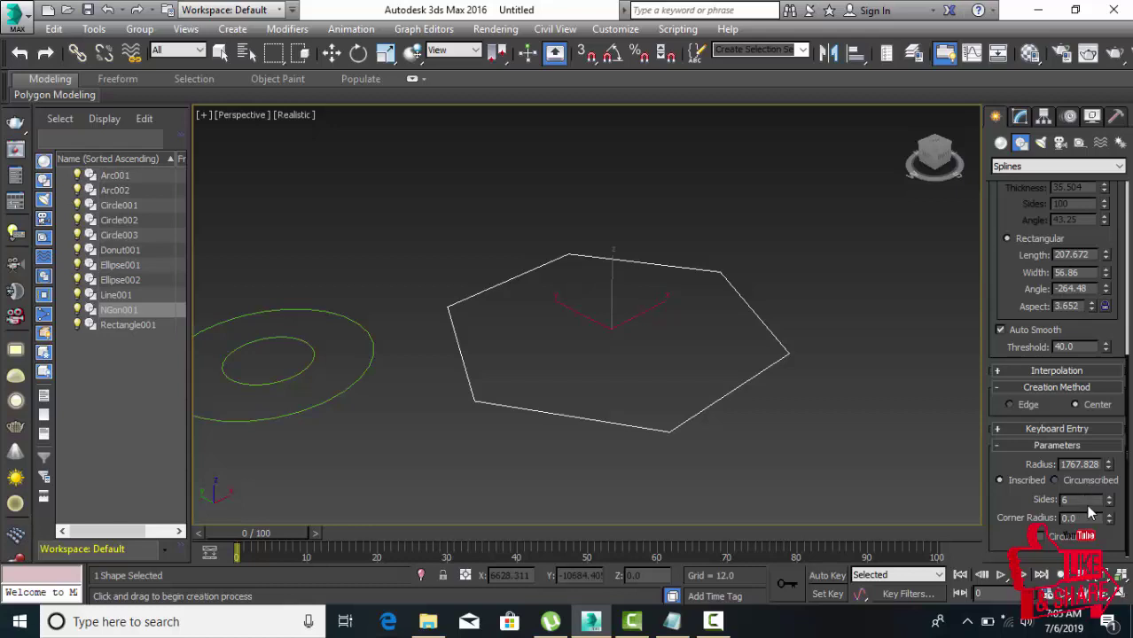
# Set NGon001 back to 6 sides and raise its corner radius to 149.077
pyautogui.moveTo(1110, 504); pyautogui.dragTo(1112, 421)
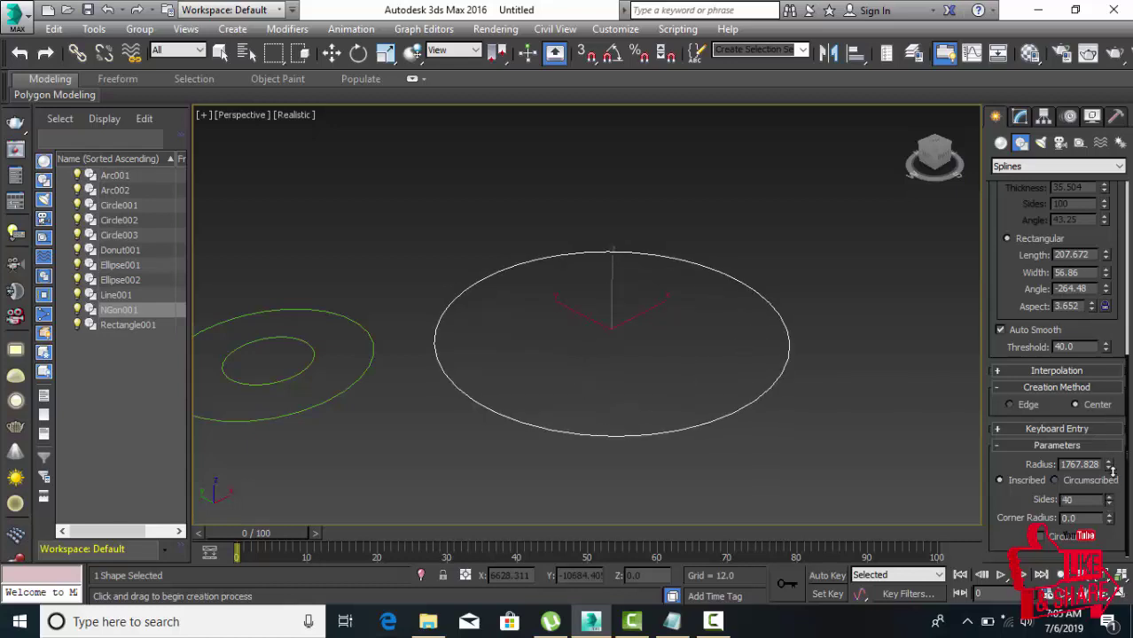
pyautogui.moveTo(1112, 421); pyautogui.dragTo(1110, 499)
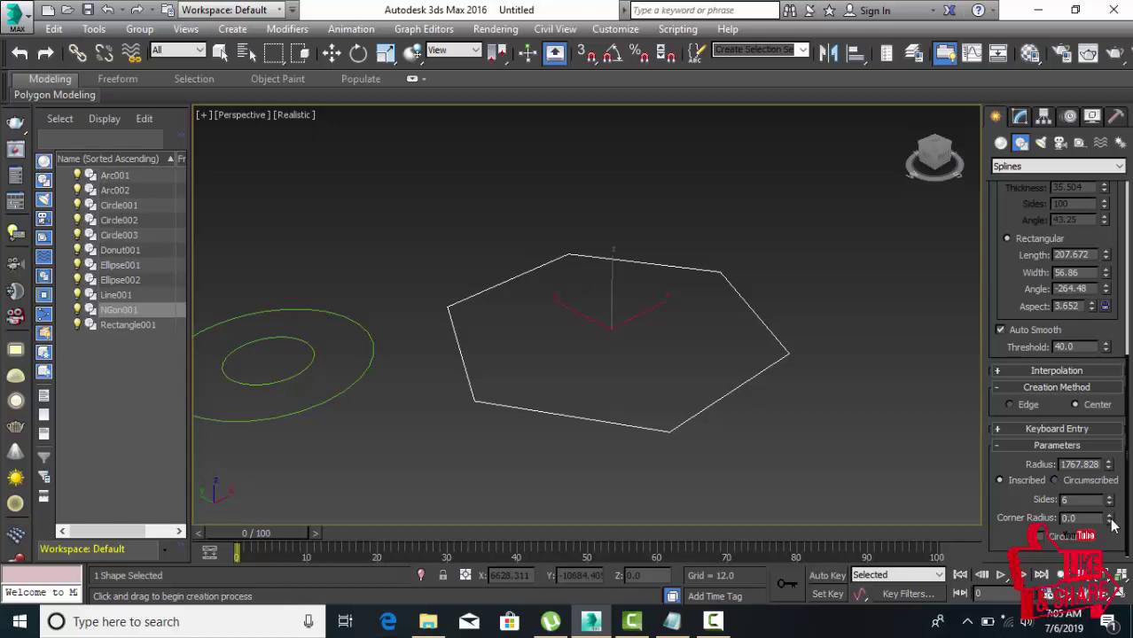
pyautogui.moveTo(1111, 521); pyautogui.dragTo(1096, 289)
pyautogui.scroll(3, 806, 345)
pyautogui.scroll(3, 755, 406)
pyautogui.scroll(2, 766, 339)
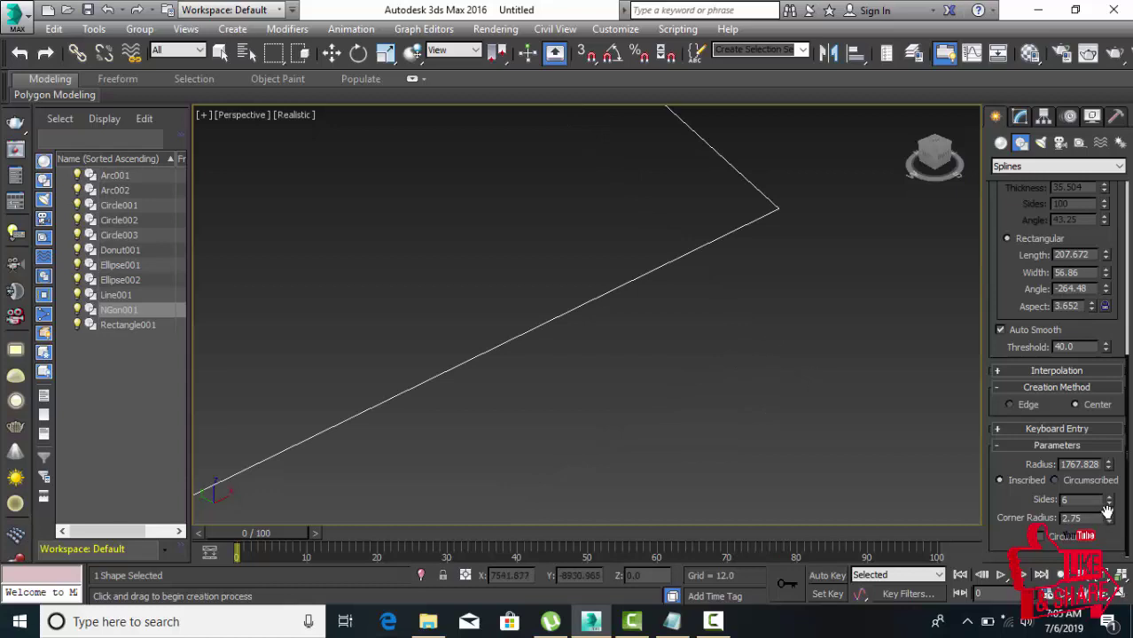
pyautogui.moveTo(1108, 518)
pyautogui.mouseDown()
pyautogui.moveTo(1106, 309)
pyautogui.moveTo(958, 304)
pyautogui.mouseUp()
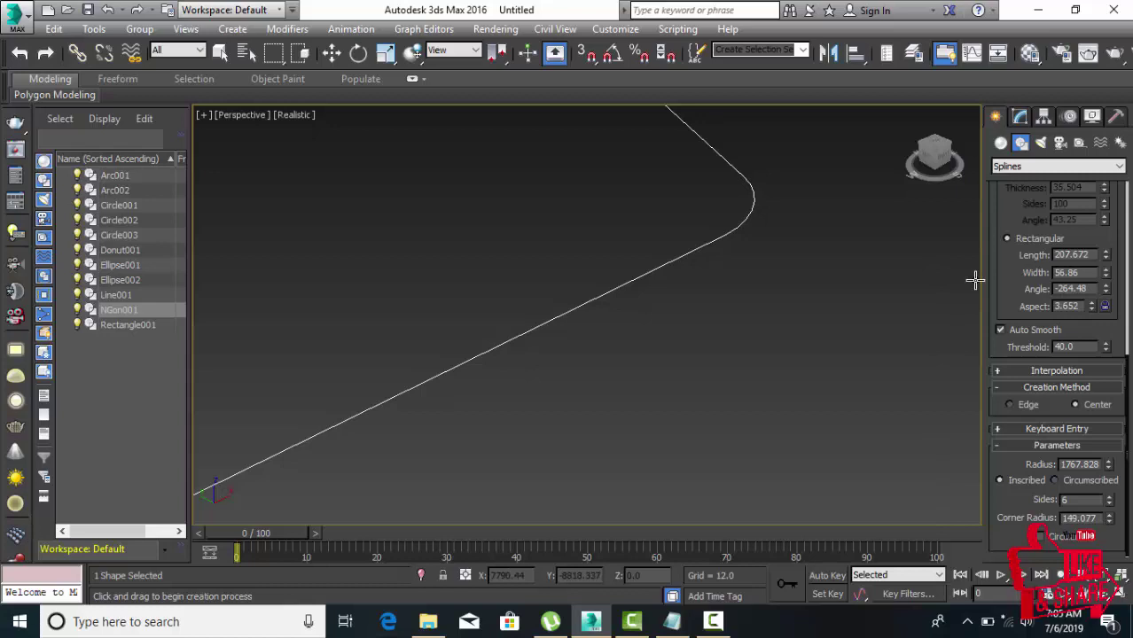
pyautogui.scroll(-10, 773, 260)
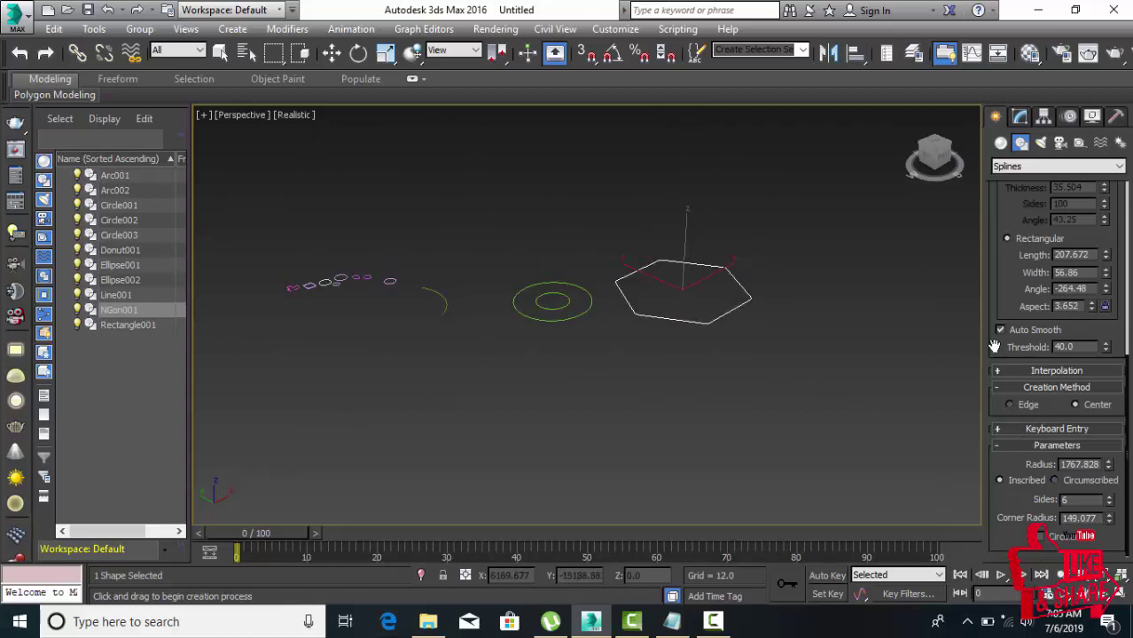
pyautogui.scroll(3, 985, 344)
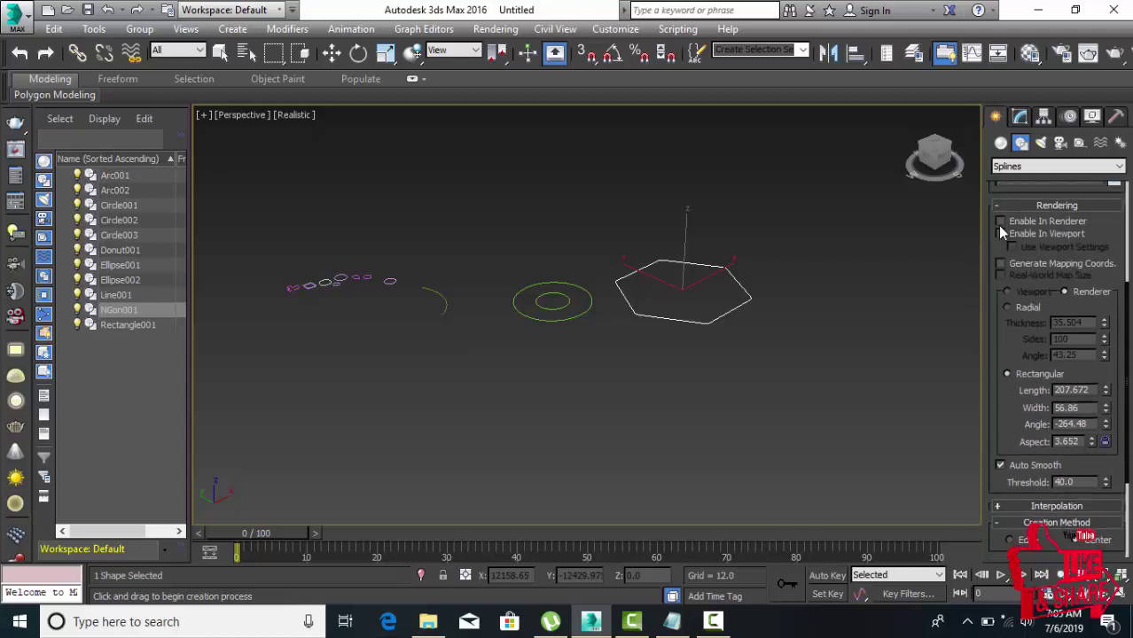
# Turn on Enable In Renderer and Enable In Viewport, then switch viewport thickness back off
pyautogui.click(1000, 221)
pyautogui.click(1000, 233)
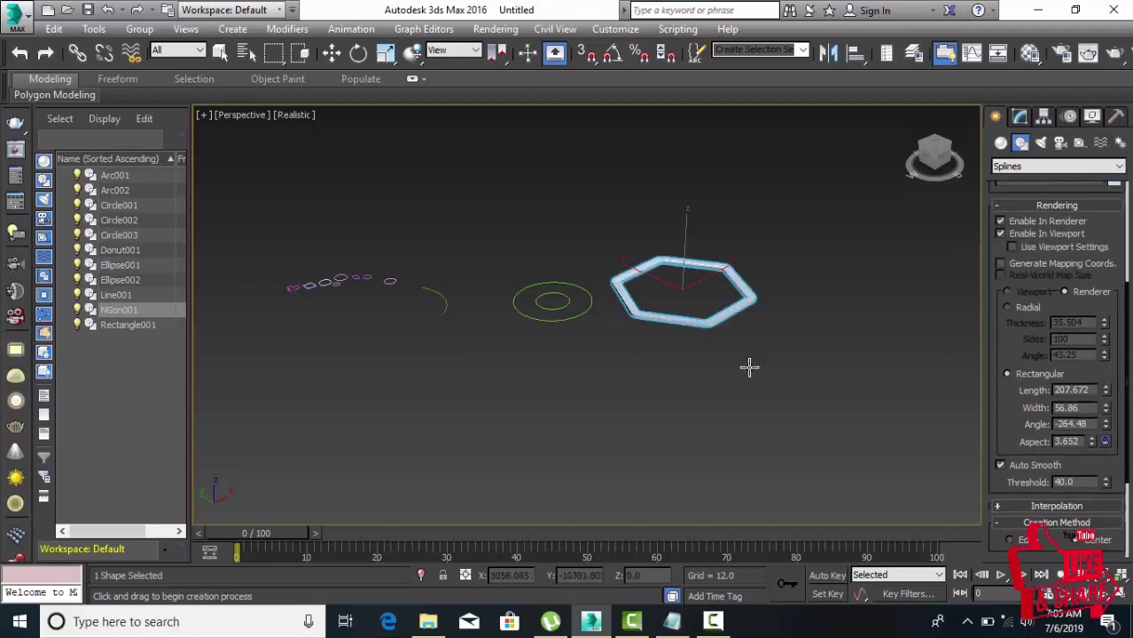
pyautogui.scroll(4, 721, 304)
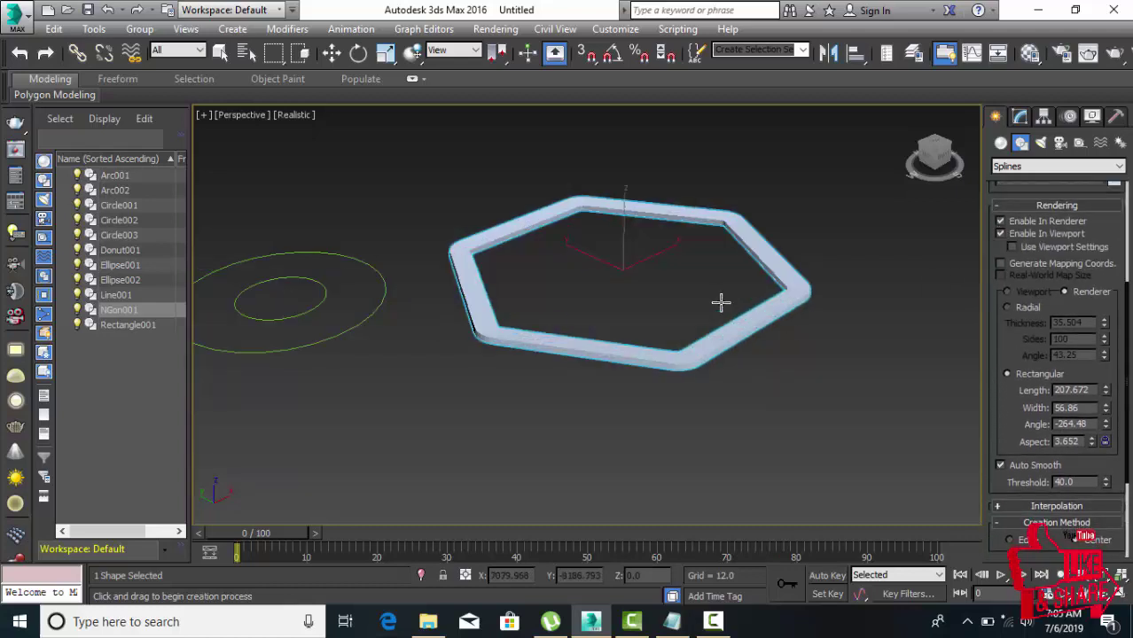
pyautogui.click(1000, 233)
pyautogui.scroll(3, 1050, 226)
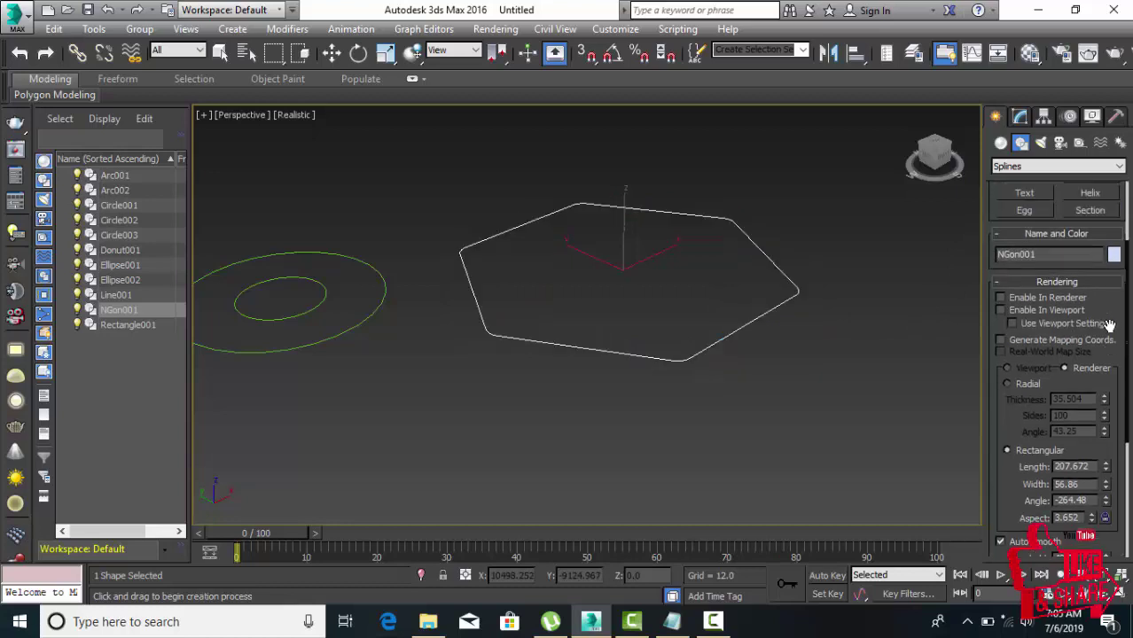
pyautogui.scroll(2, 1049, 225)
# Draw a new star spline, Star001, setting its outer and inner point radii
pyautogui.click(1090, 287)
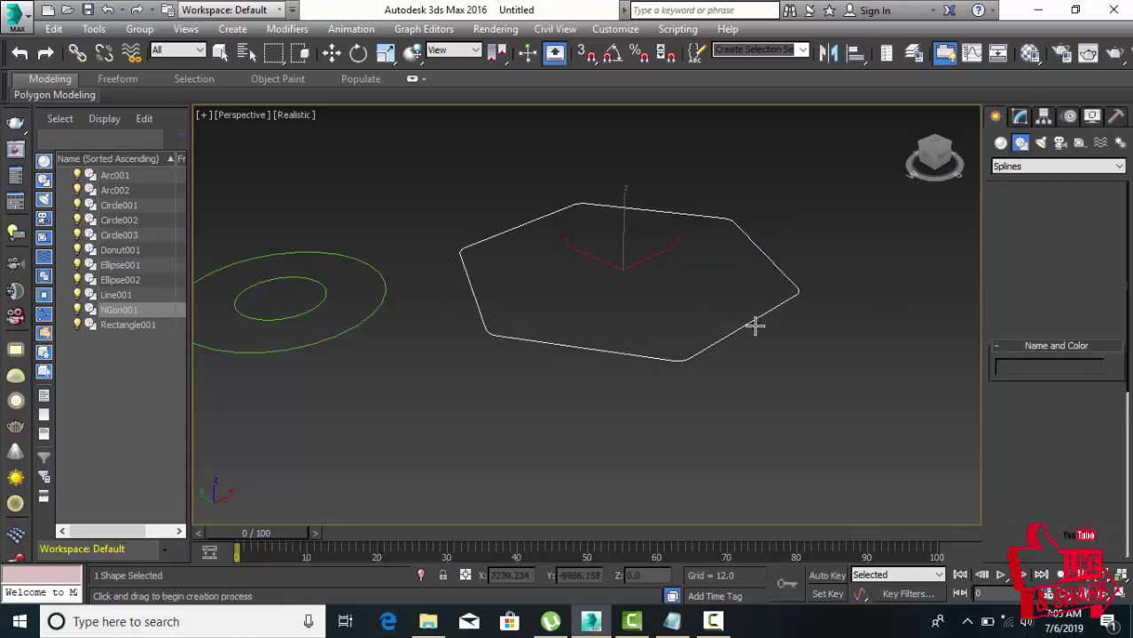
pyautogui.moveTo(752, 324)
pyautogui.mouseDown(button='middle')
pyautogui.moveTo(333, 316)
pyautogui.moveTo(211, 300)
pyautogui.mouseUp(button='middle')
pyautogui.moveTo(531, 321); pyautogui.dragTo(586, 447)
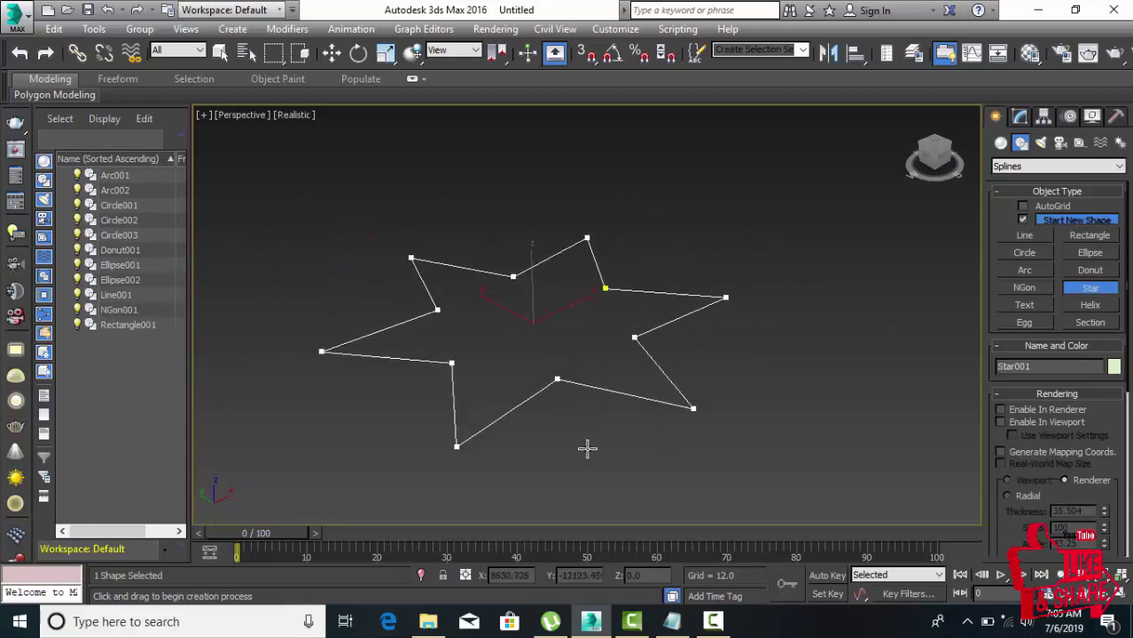
pyautogui.click(563, 358)
pyautogui.click(560, 348)
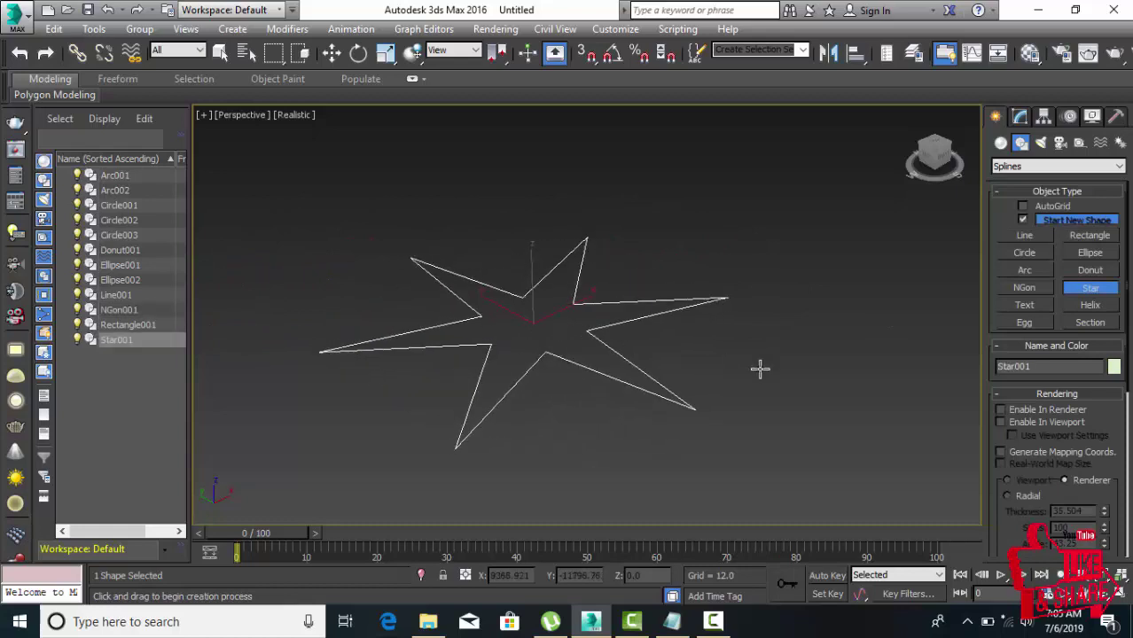
# Toggle the star's Enable In Renderer and Enable In Viewport on, then off again
pyautogui.click(999, 410)
pyautogui.click(1000, 422)
pyautogui.click(1000, 410)
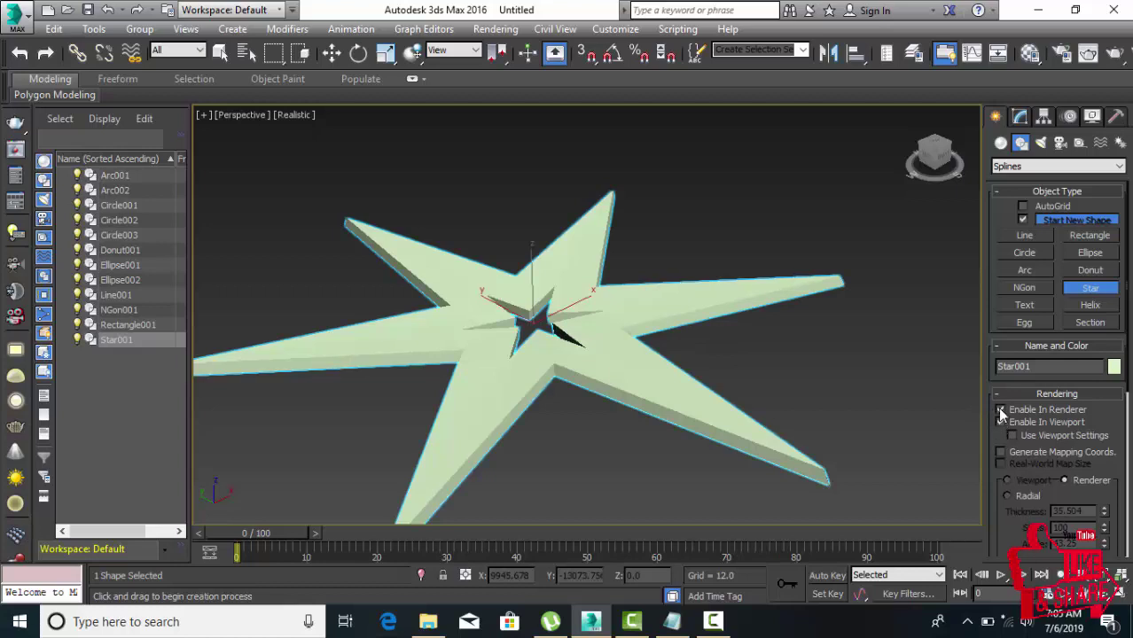
pyautogui.click(1000, 421)
# Switch to Select and Move with W, pan to centre the star, and end the recording
pyautogui.moveTo(849, 380); pyautogui.dragTo(664, 373, button='middle')
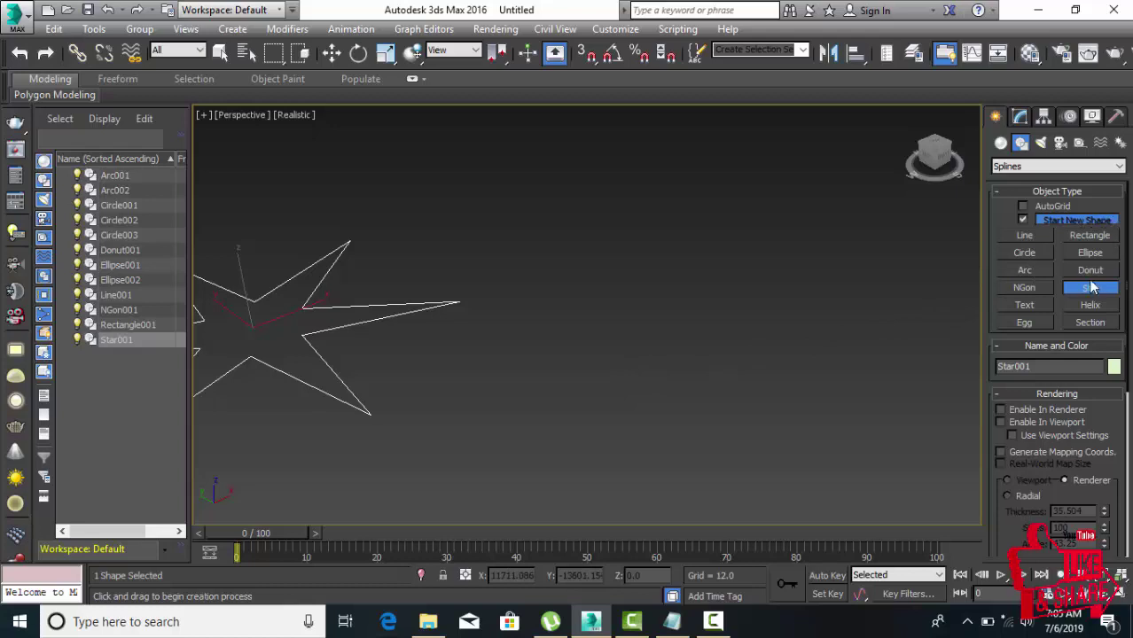
pyautogui.press('w')
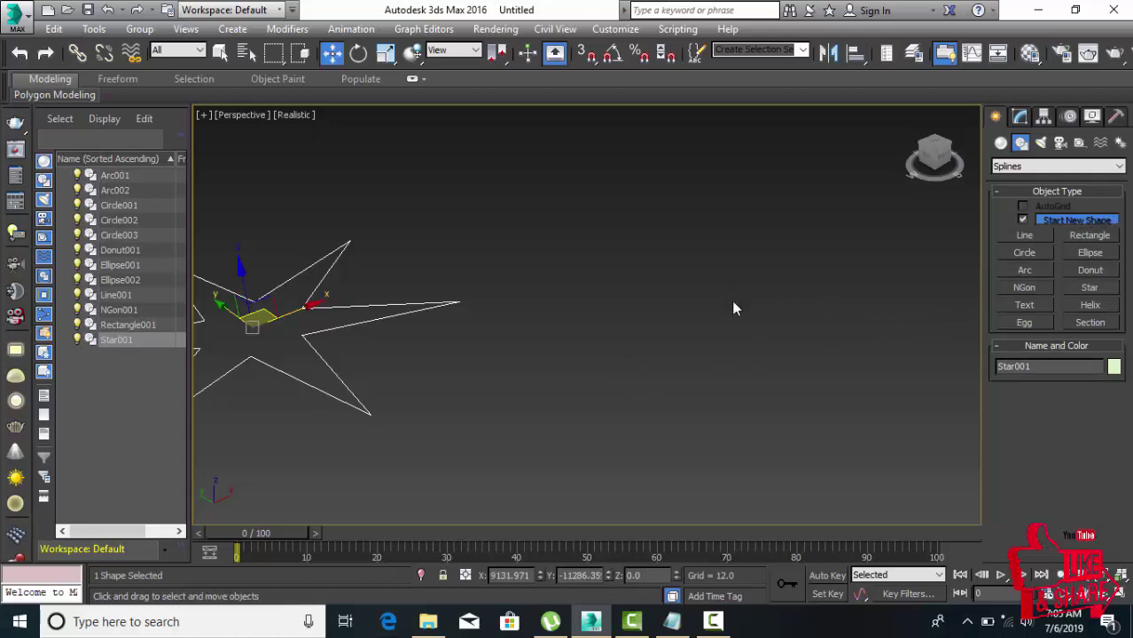
pyautogui.moveTo(550, 331); pyautogui.dragTo(742, 321, button='middle')
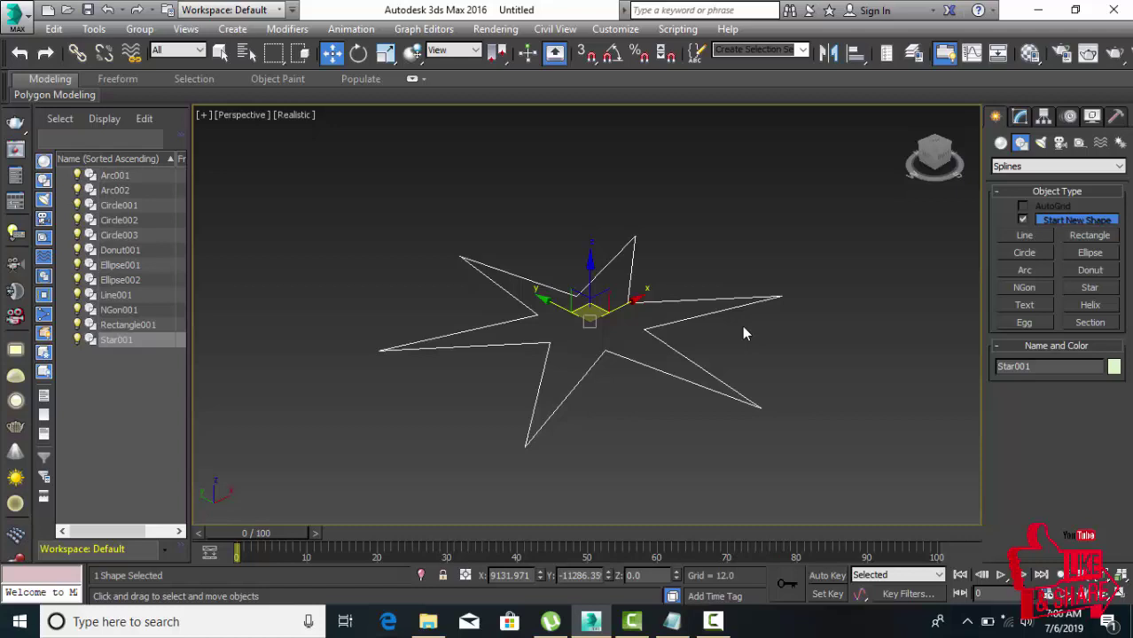
pyautogui.click(716, 623)
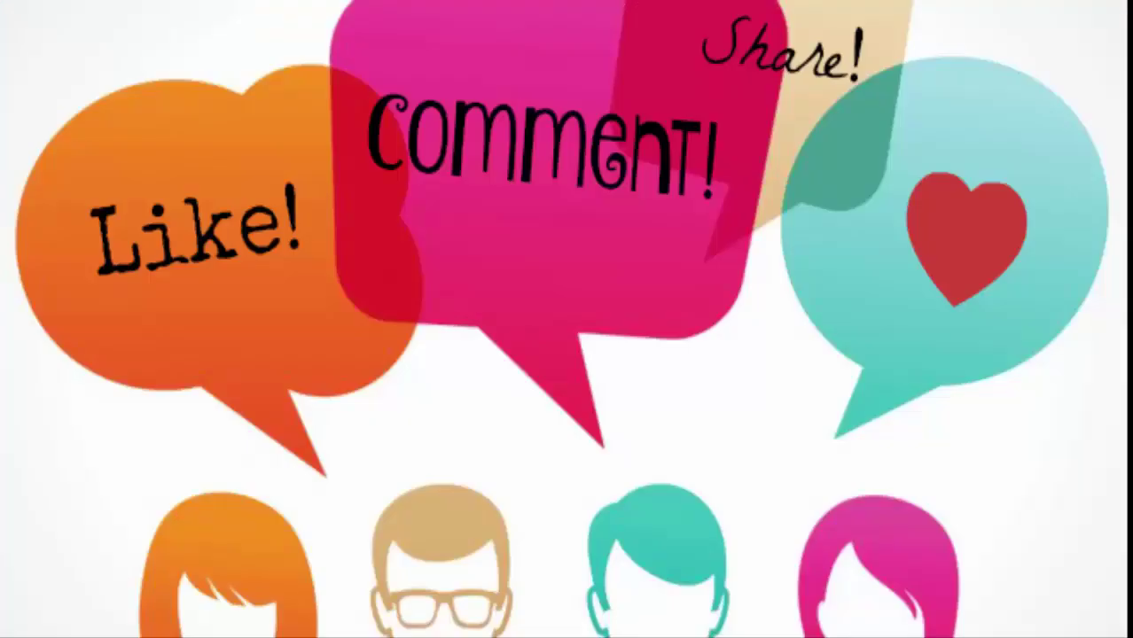